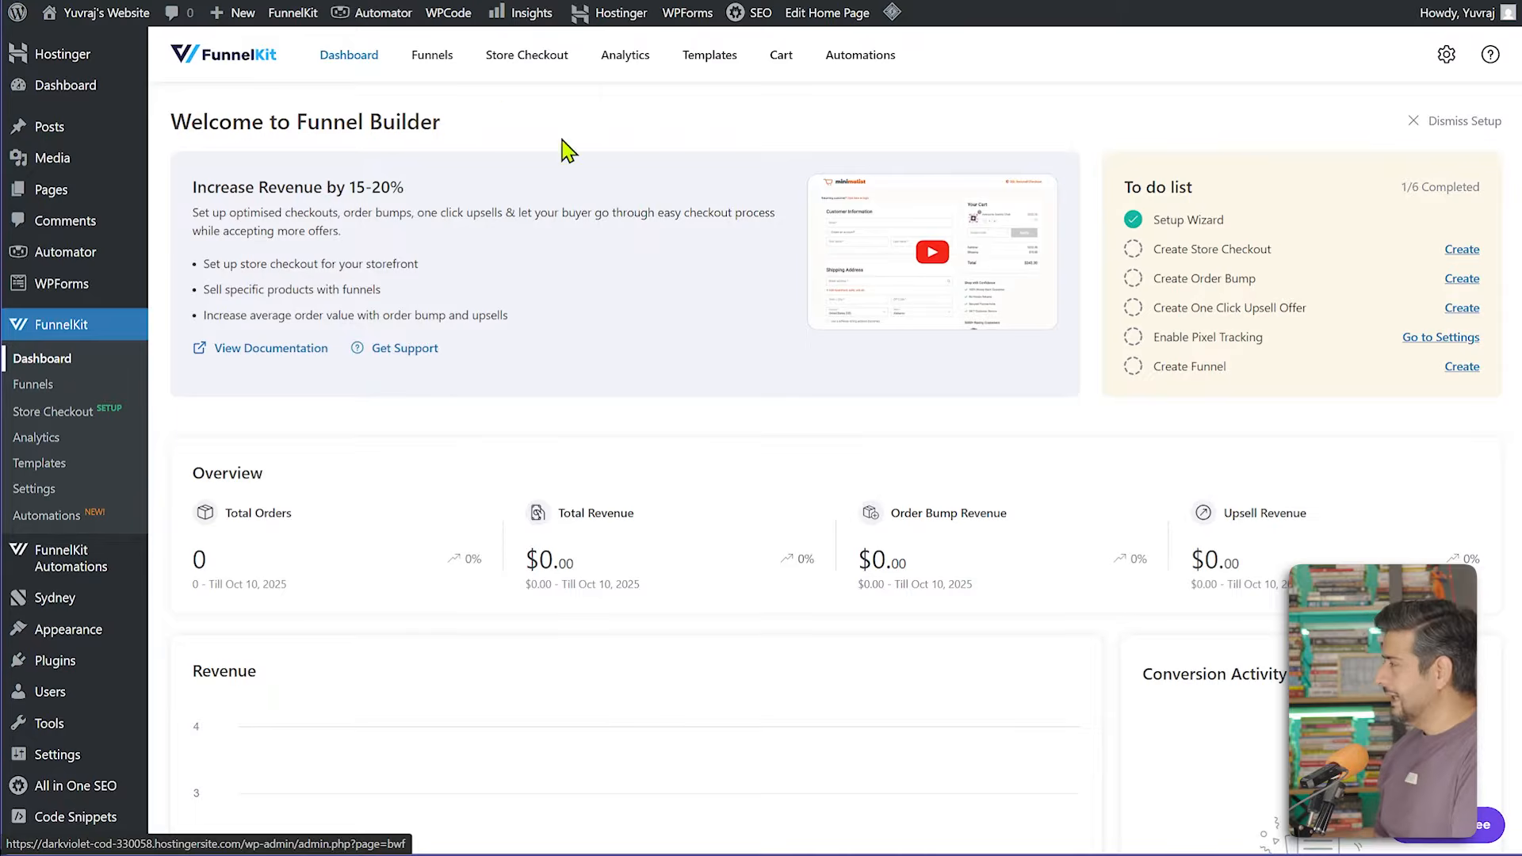
- Look over the FunnelKit dashboard's overview, revenue, conversion and top-performing sections
{"action": "scroll", "coordinate": [397, 549], "scroll_direction": "down", "scroll_amount": 5}
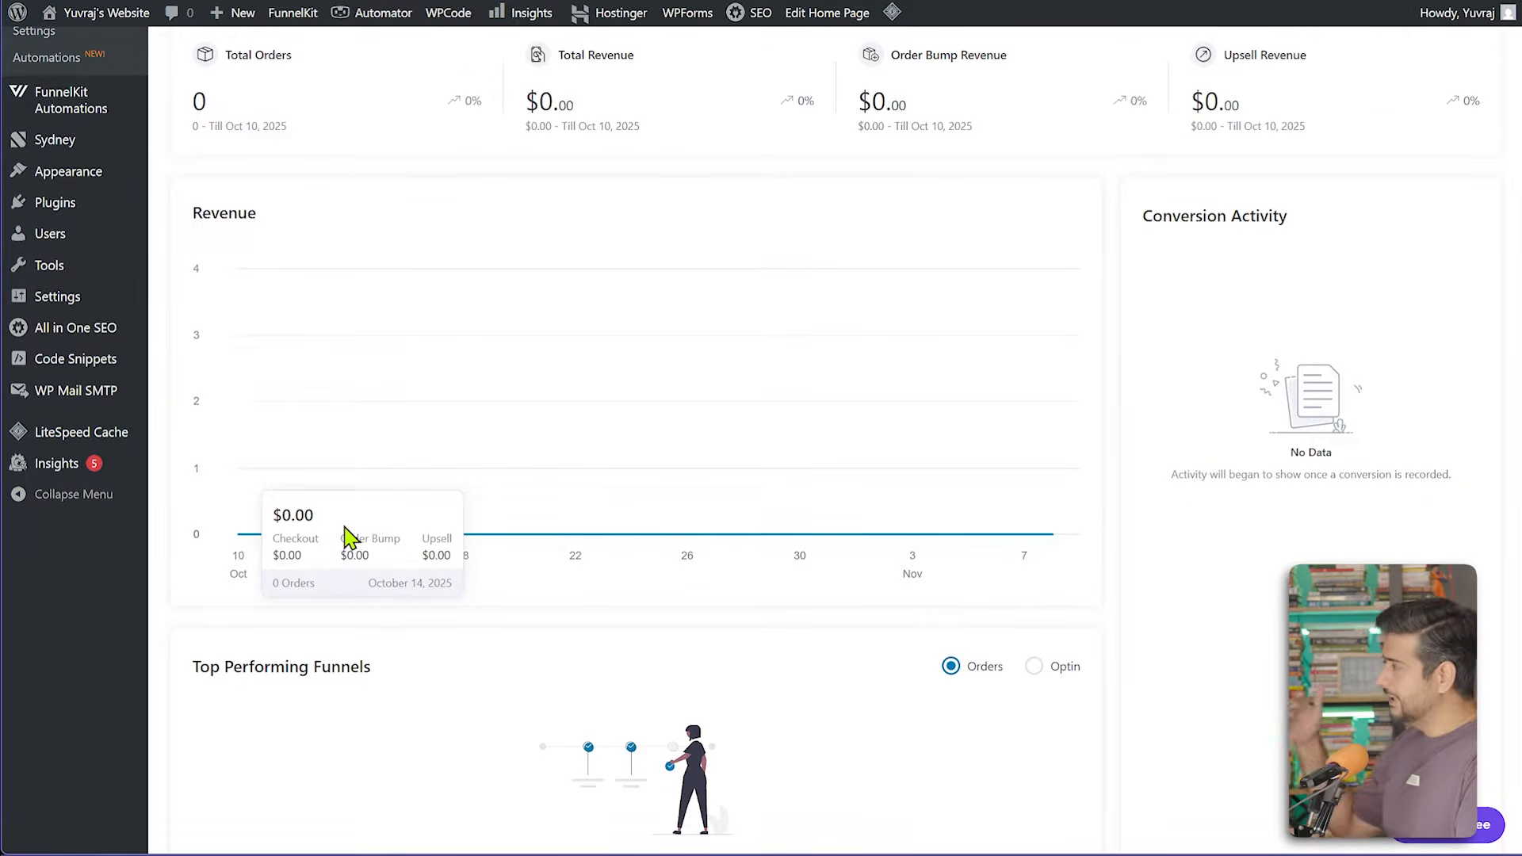
{"action": "scroll", "coordinate": [482, 602], "scroll_direction": "down", "scroll_amount": 11}
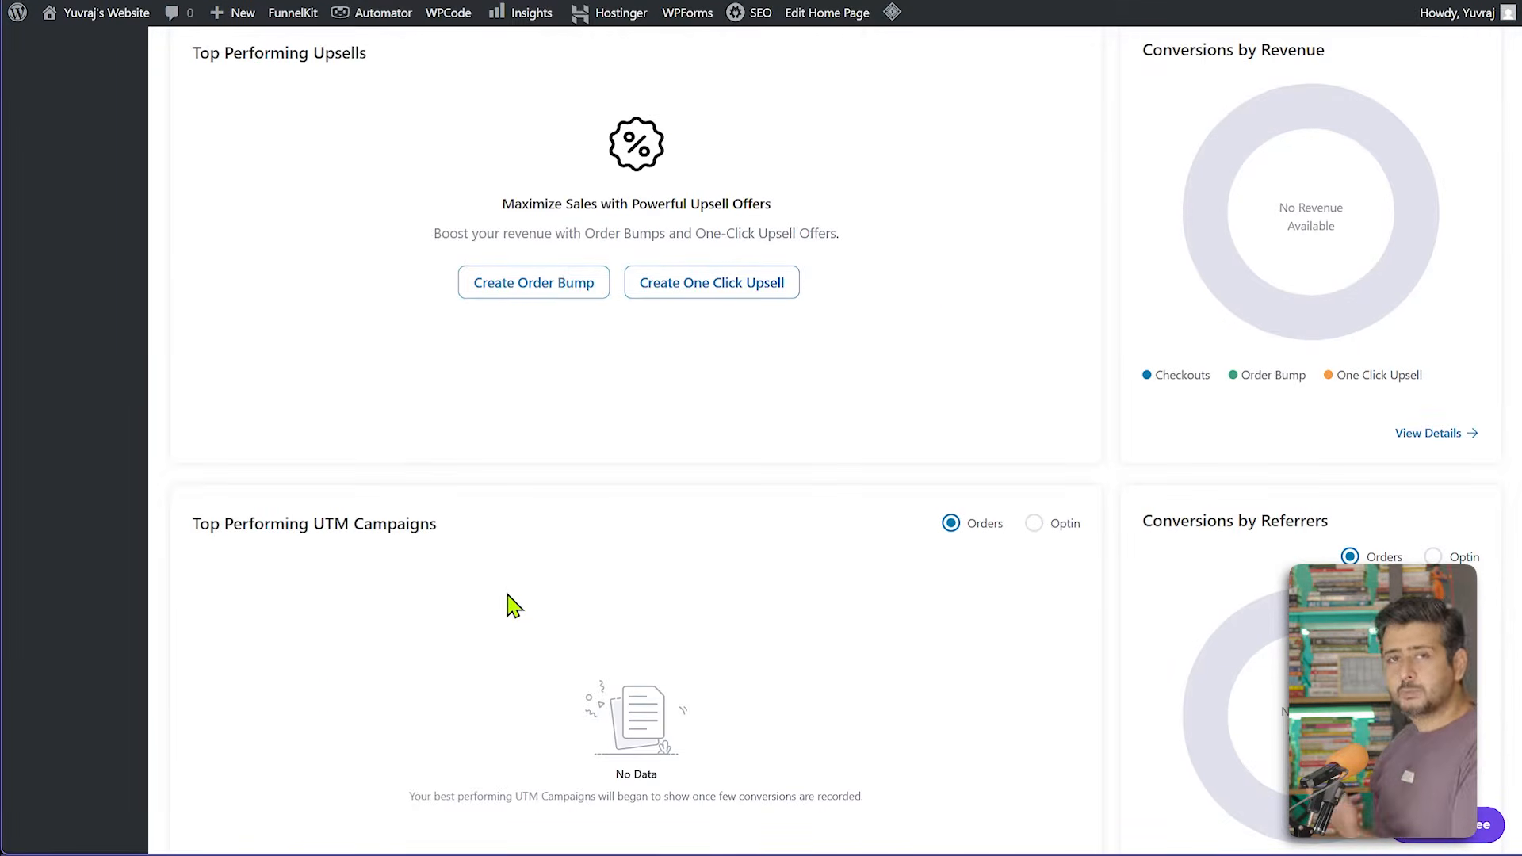
{"action": "scroll", "coordinate": [555, 601], "scroll_direction": "down", "scroll_amount": 3}
{"action": "scroll", "coordinate": [1316, 559], "scroll_direction": "up", "scroll_amount": 3}
{"action": "scroll", "coordinate": [863, 551], "scroll_direction": "up", "scroll_amount": 15}
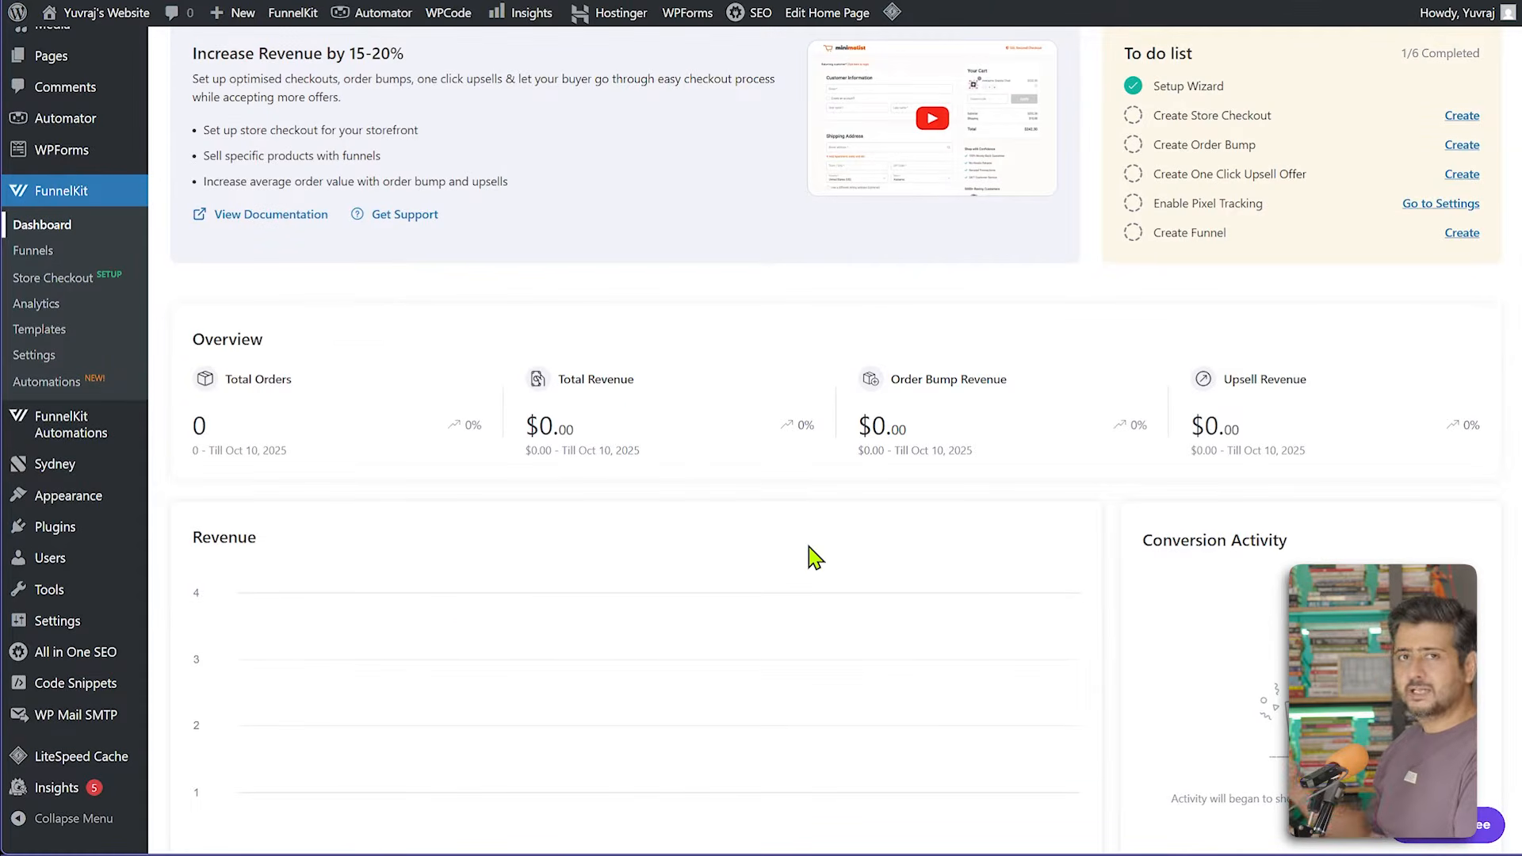
- Open the Funnels page and browse the gallery of ready-made sales, checkout and lead generation funnel templates
{"action": "left_click", "coordinate": [54, 252]}
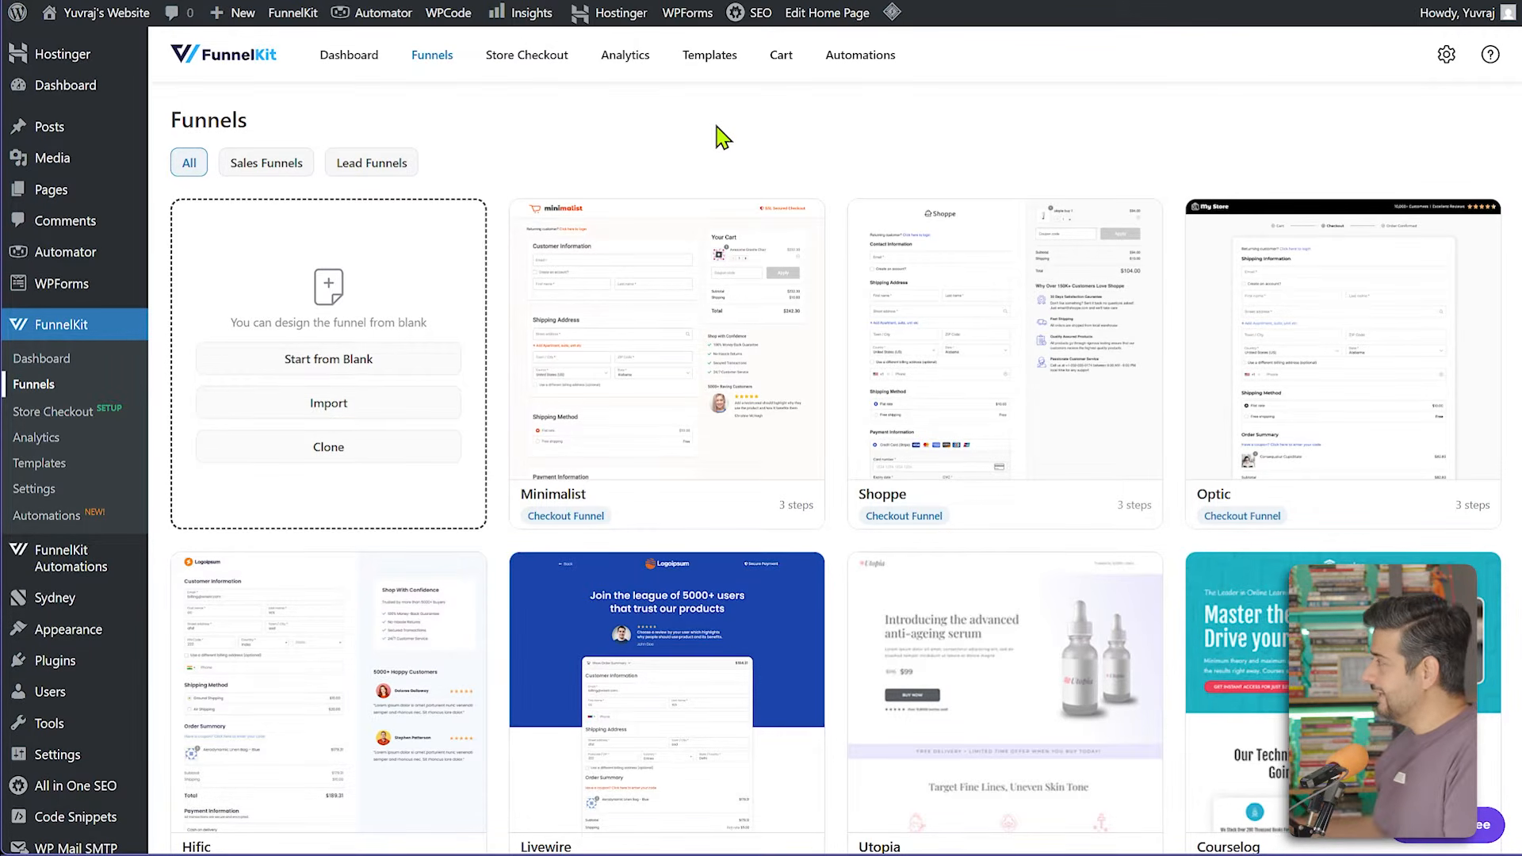
{"action": "scroll", "coordinate": [737, 396], "scroll_direction": "down", "scroll_amount": 10}
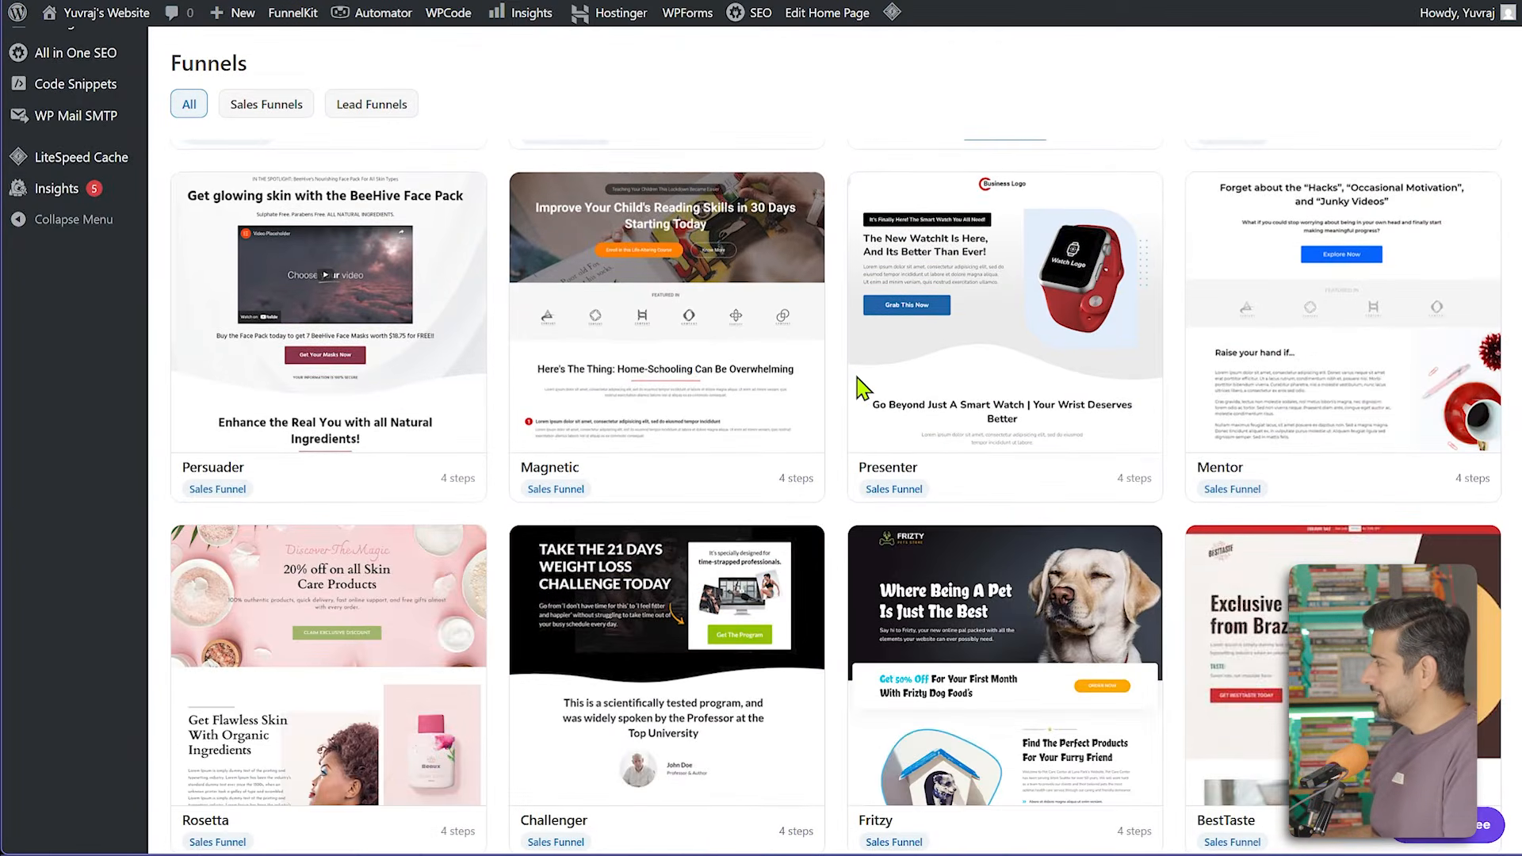
{"action": "scroll", "coordinate": [848, 556], "scroll_direction": "down", "scroll_amount": 3}
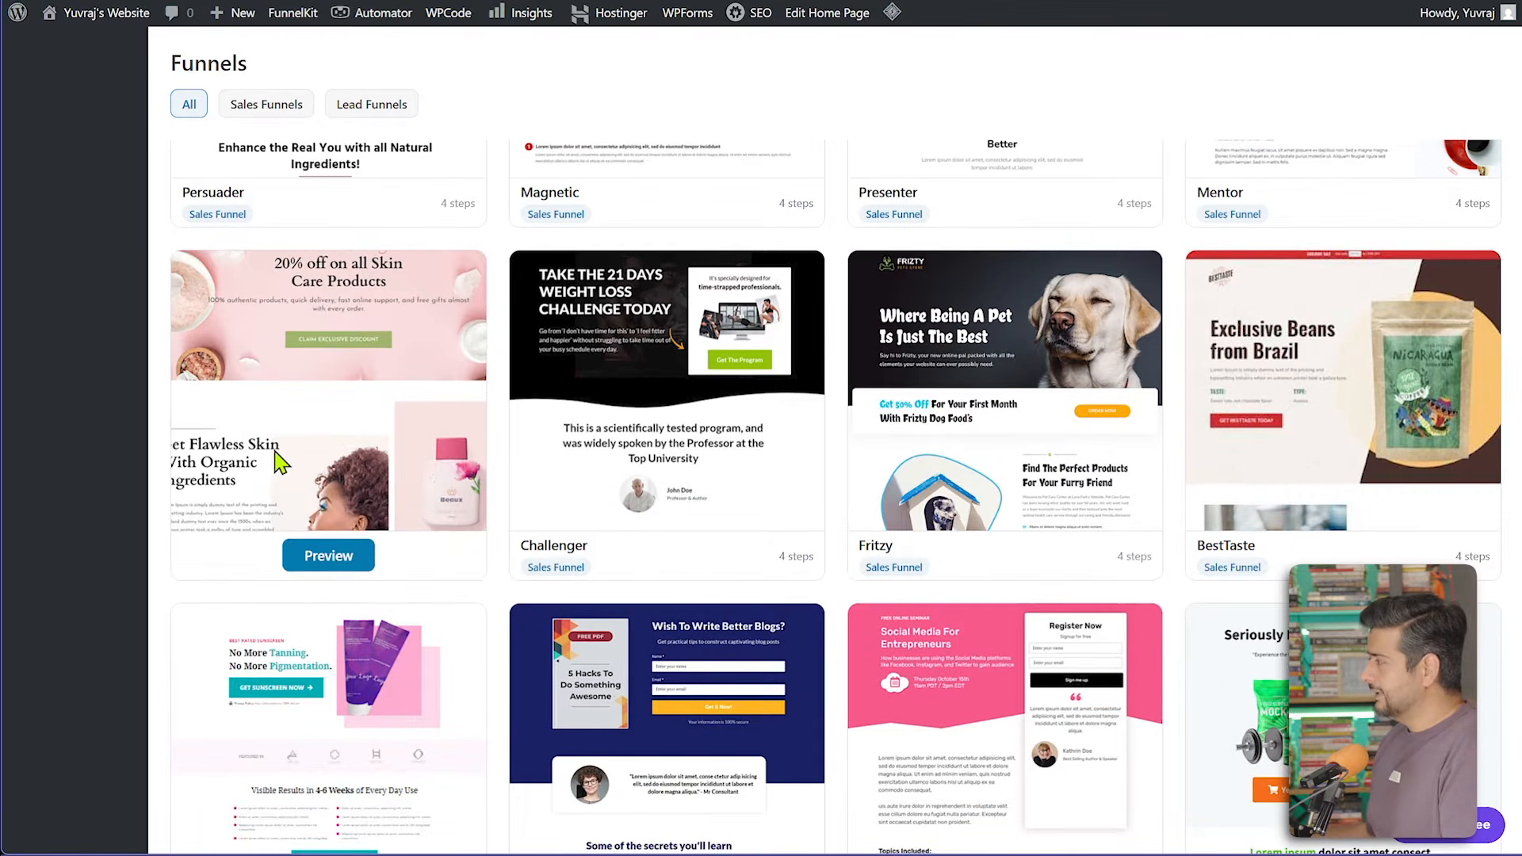
{"action": "scroll", "coordinate": [503, 397], "scroll_direction": "down", "scroll_amount": 4}
{"action": "scroll", "coordinate": [697, 548], "scroll_direction": "down", "scroll_amount": 5}
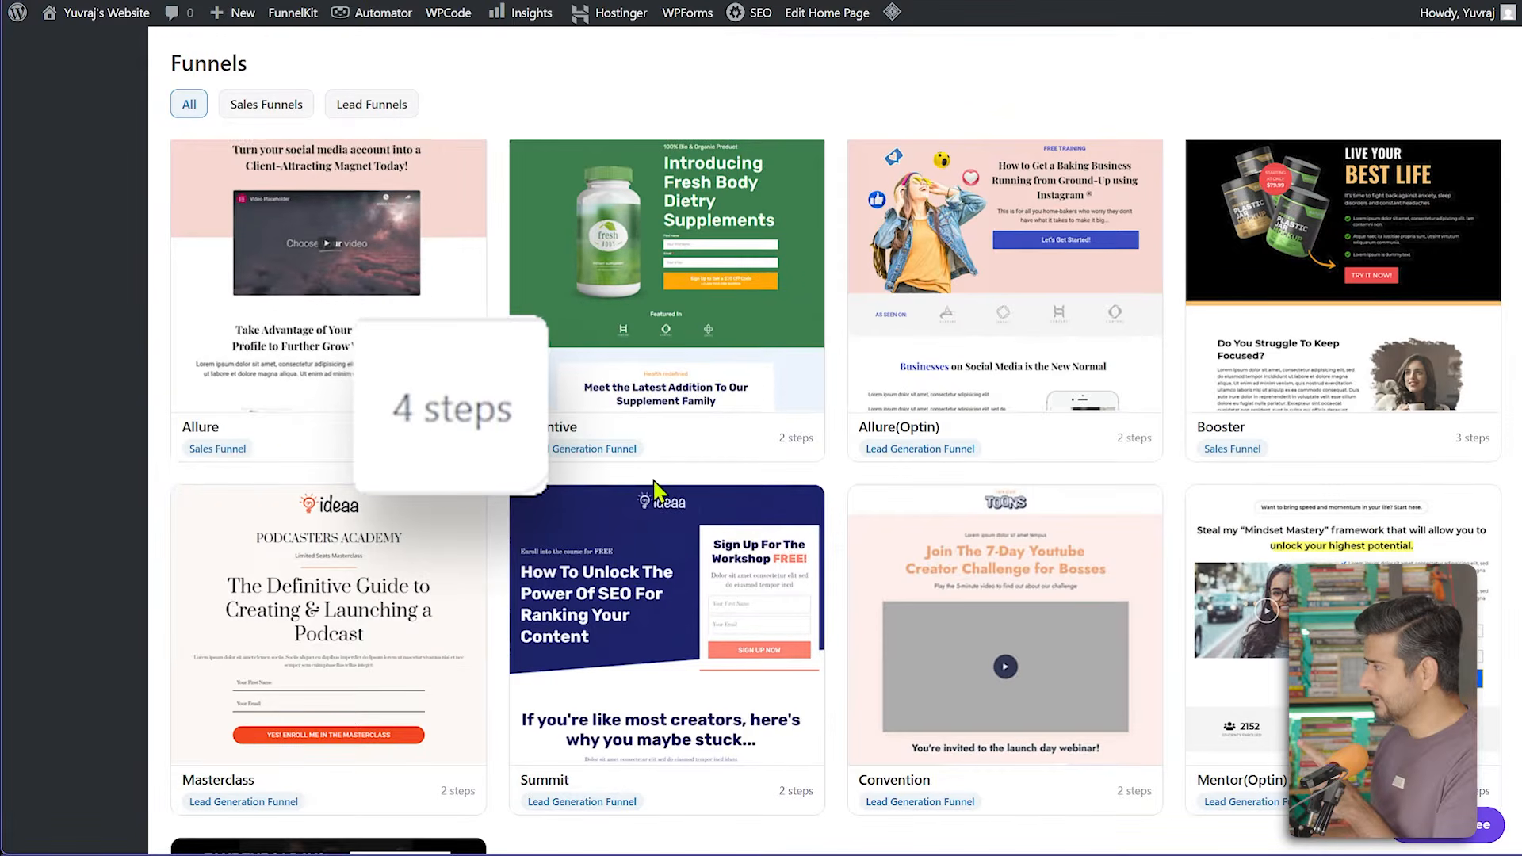
{"action": "scroll", "coordinate": [1183, 548], "scroll_direction": "up", "scroll_amount": 3}
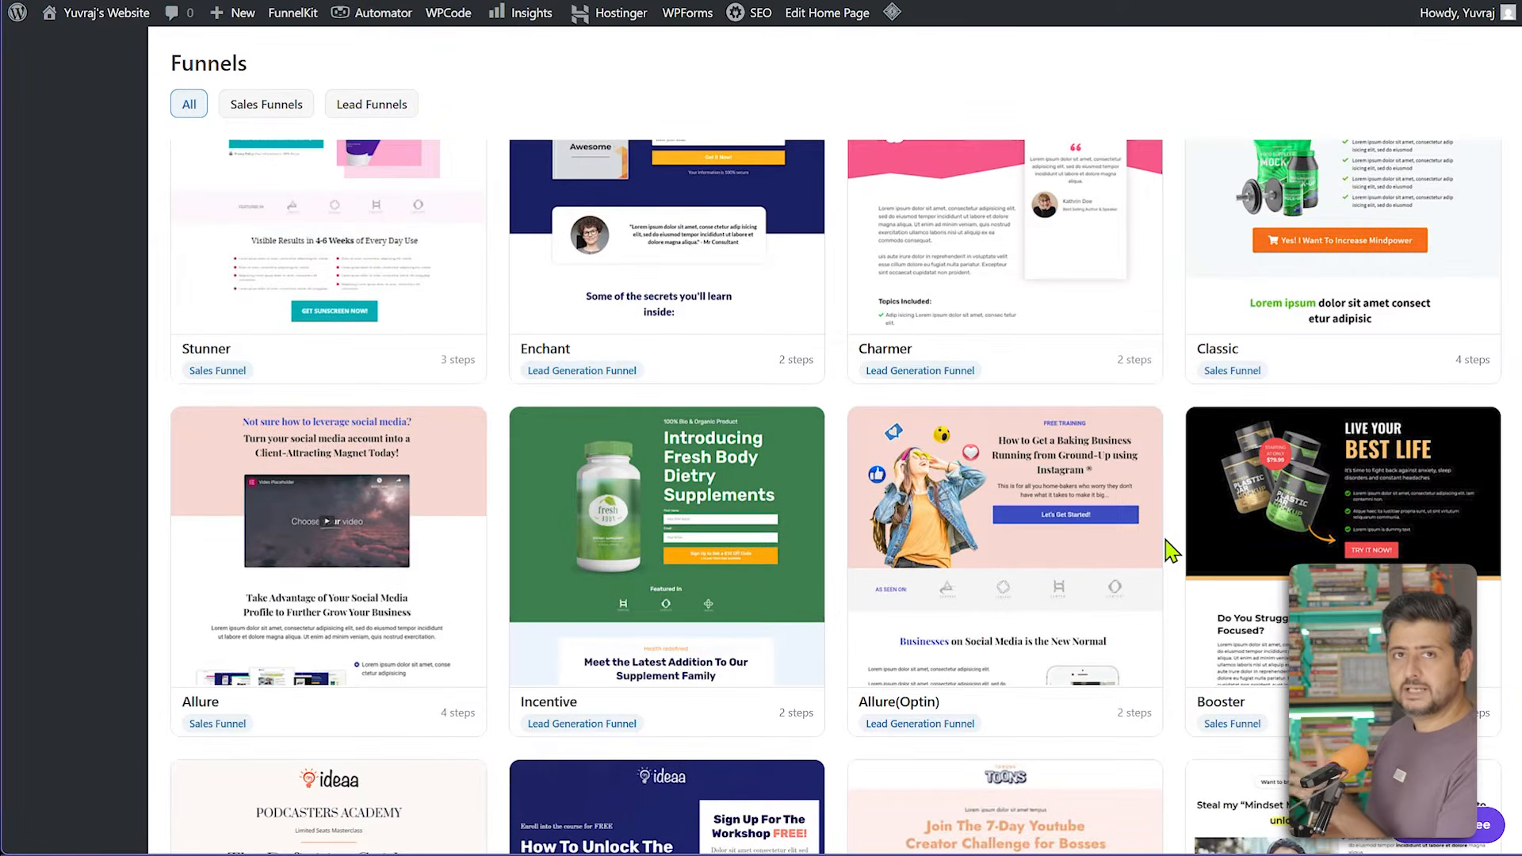
{"action": "scroll", "coordinate": [1171, 549], "scroll_direction": "down", "scroll_amount": 3}
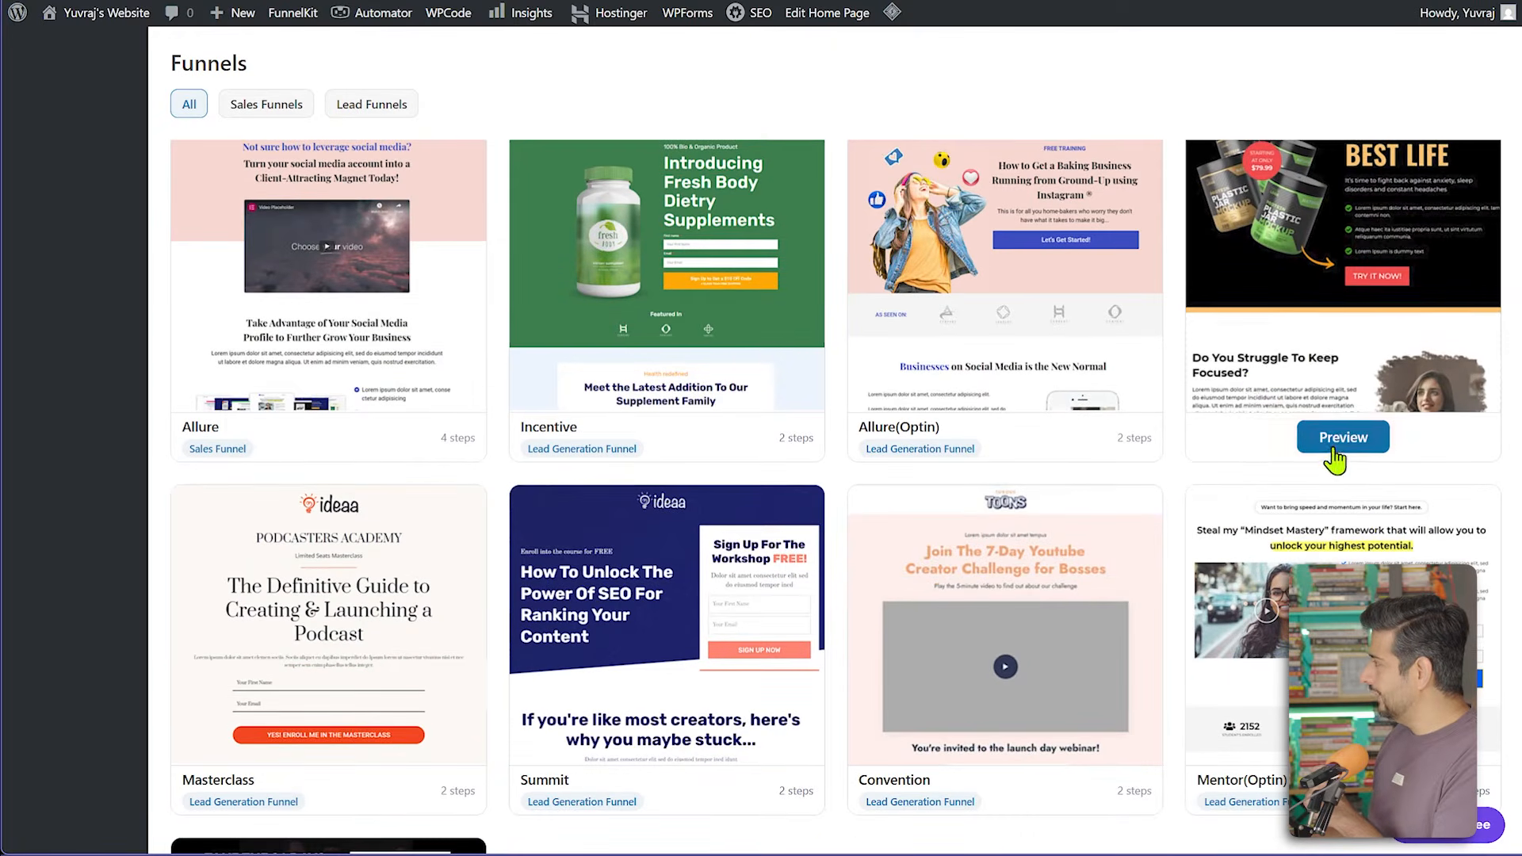
- Preview the Booster template, viewing its one click upsell and thank you pages and reading through its checkout page
{"action": "left_click", "coordinate": [1344, 440]}
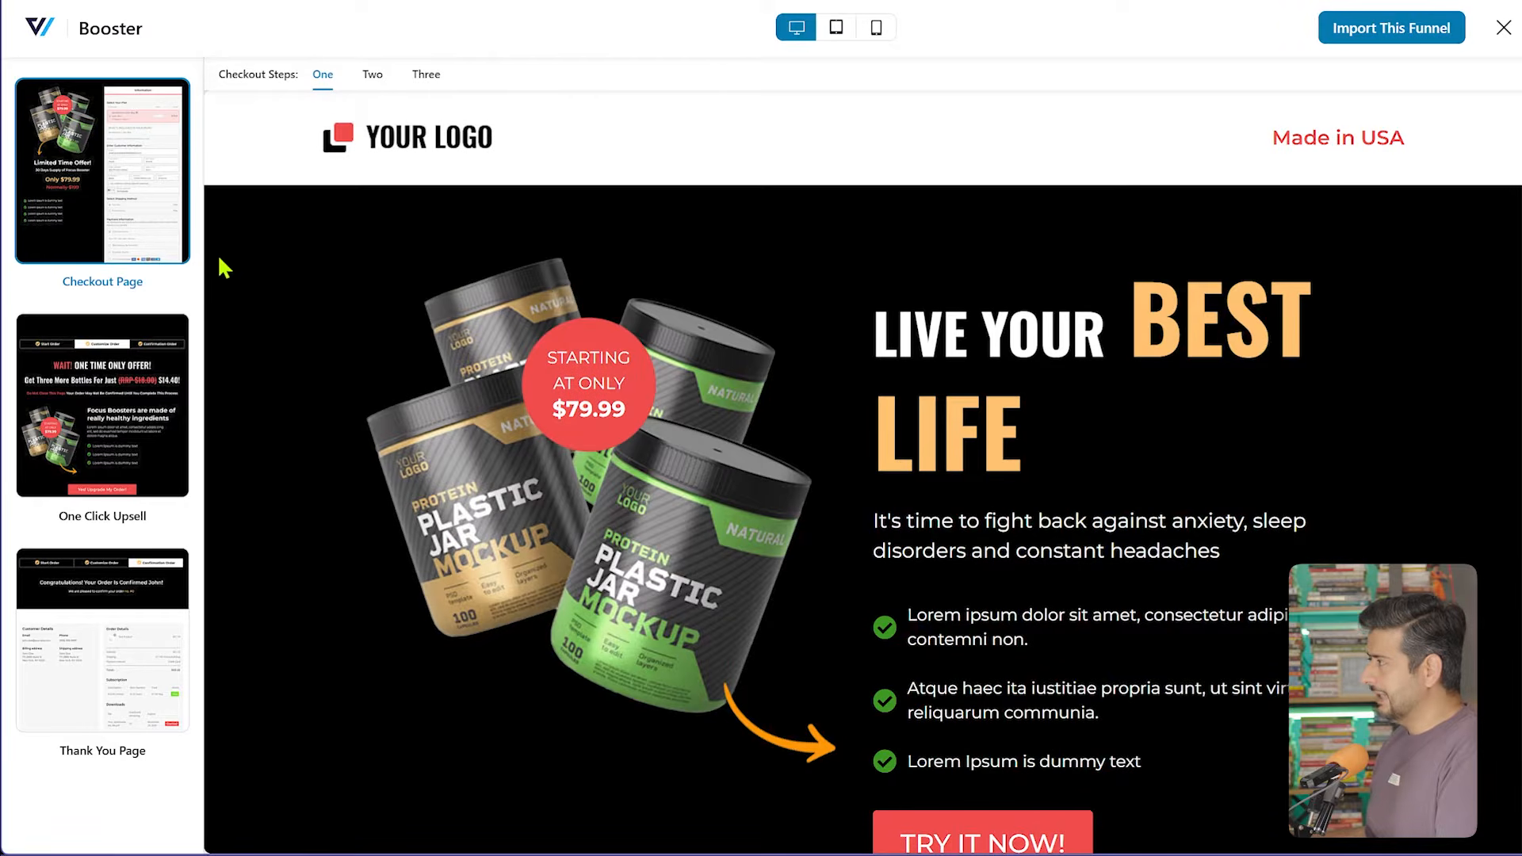
{"action": "left_click", "coordinate": [138, 390]}
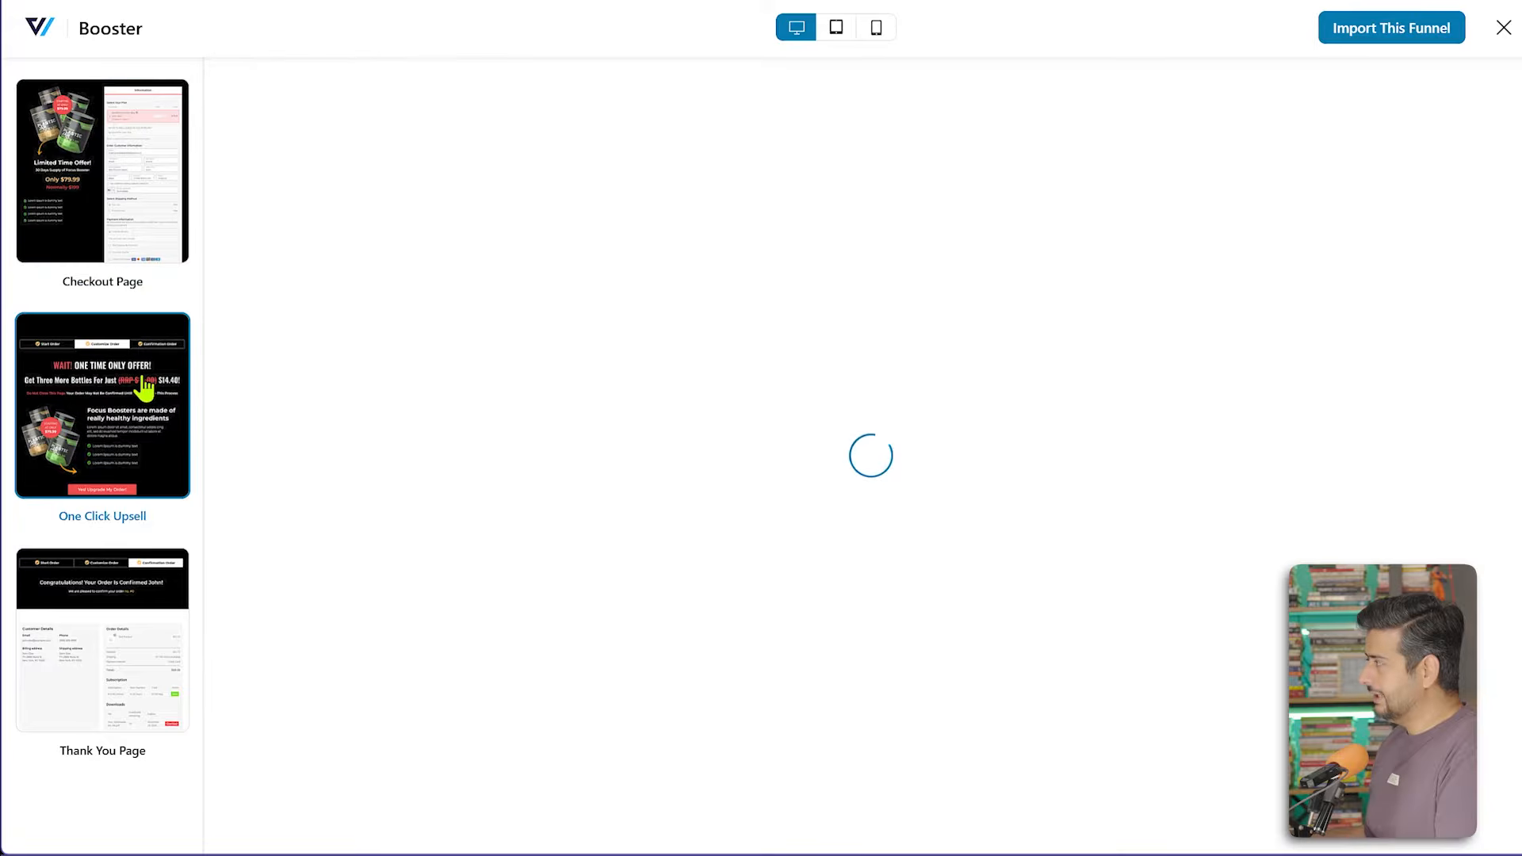
{"action": "left_click", "coordinate": [156, 656]}
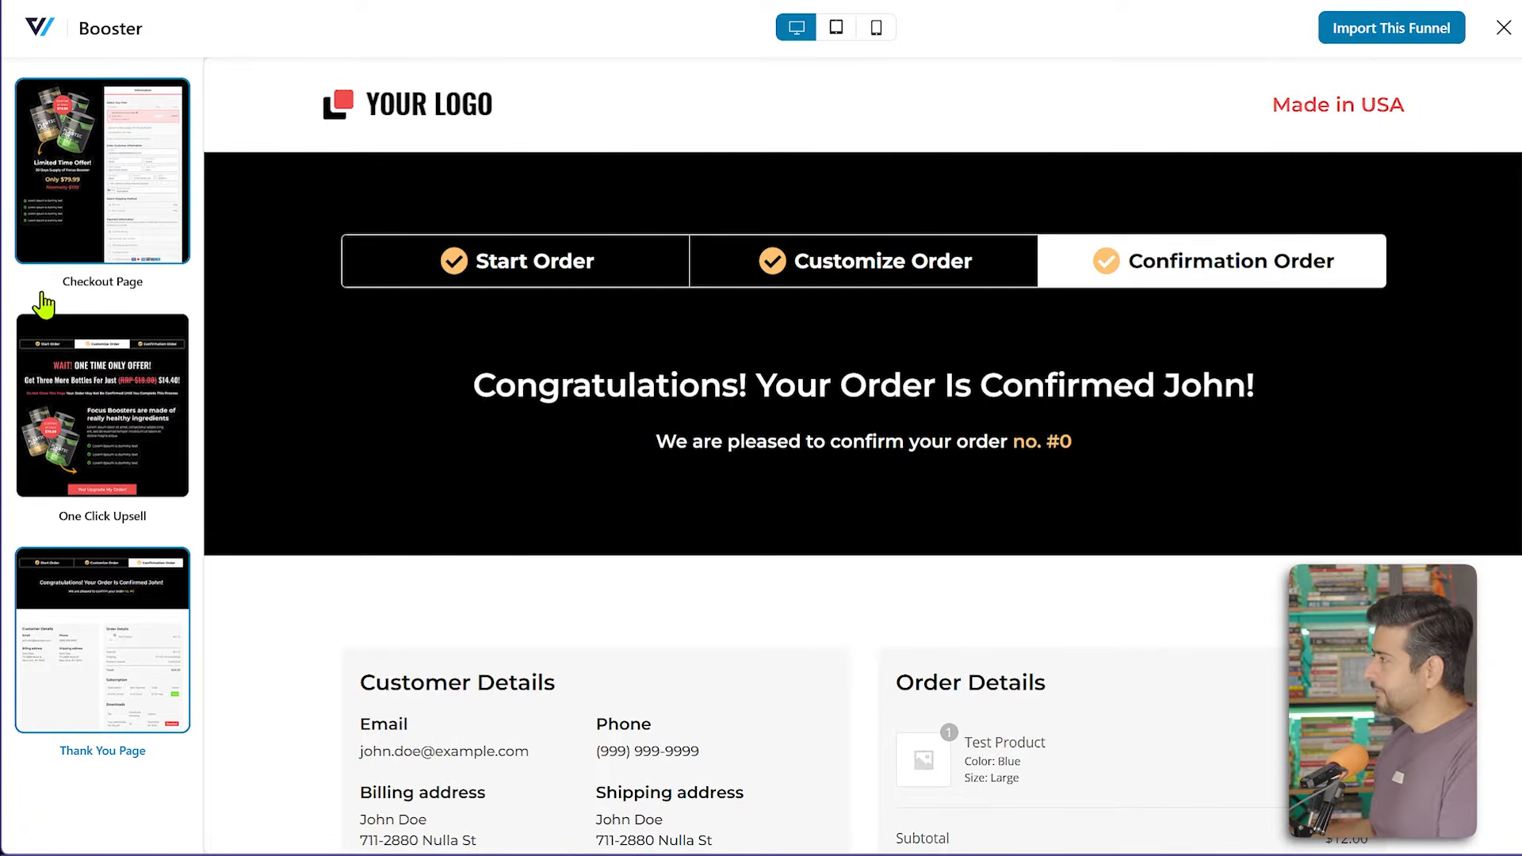
{"action": "left_click", "coordinate": [119, 182]}
{"action": "scroll", "coordinate": [587, 434], "scroll_direction": "down", "scroll_amount": 20}
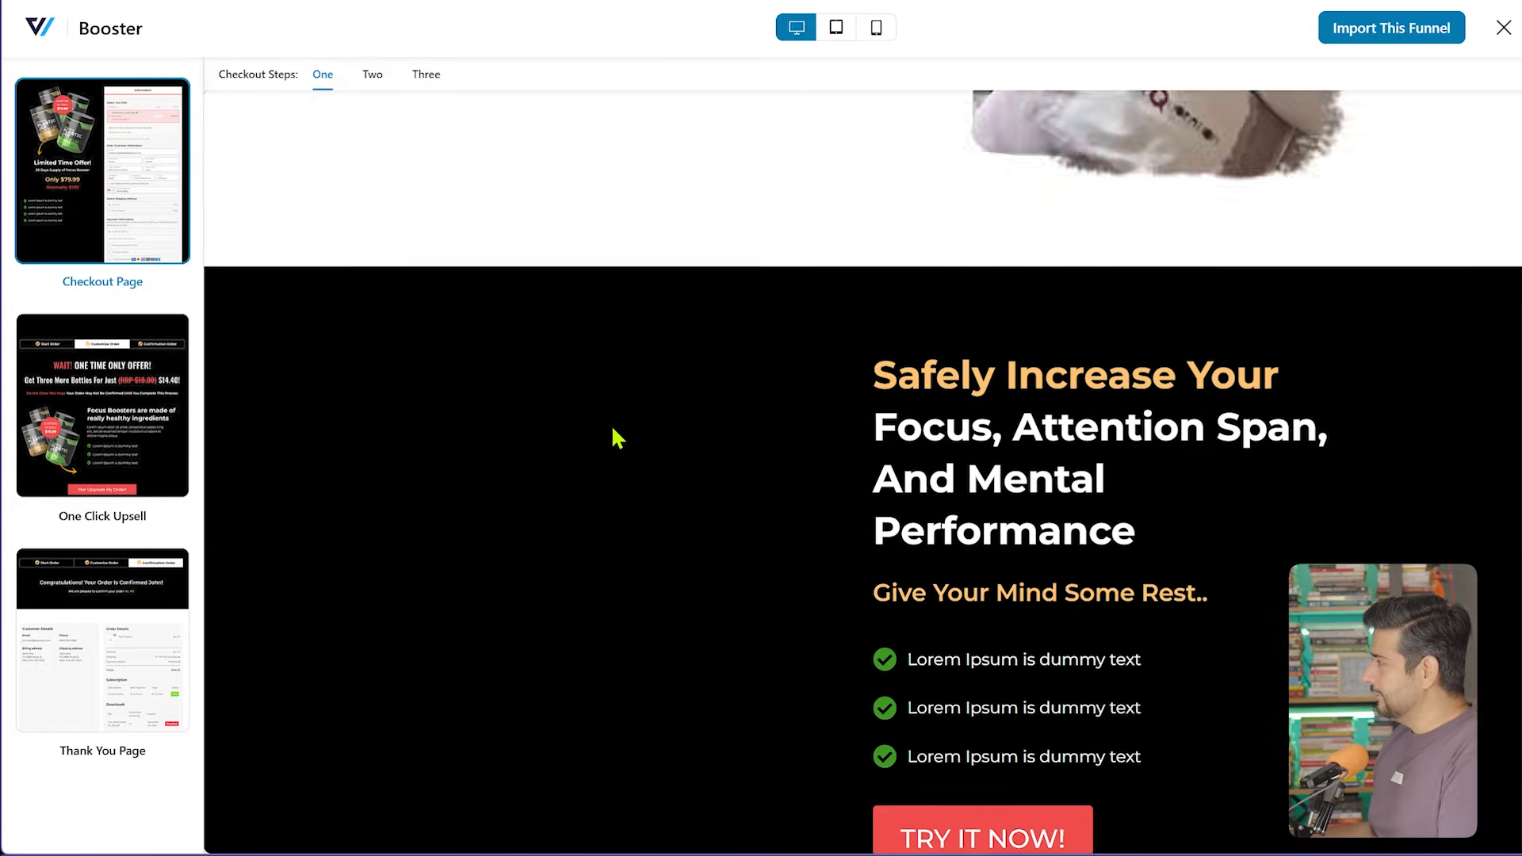
{"action": "scroll", "coordinate": [618, 436], "scroll_direction": "down", "scroll_amount": 15}
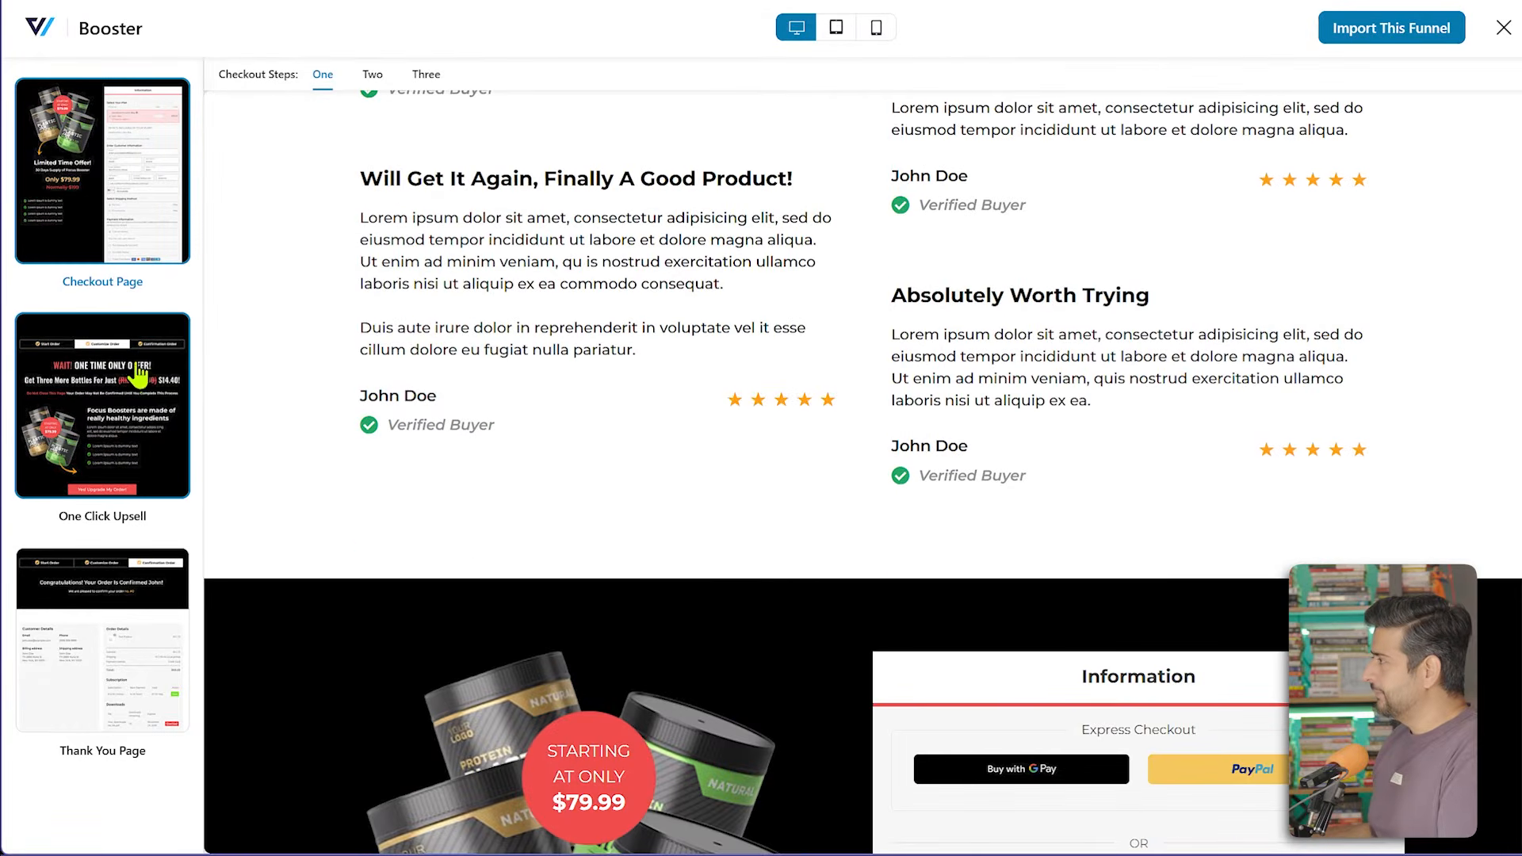
- Check the Booster checkout page in tablet and mobile layouts, and close the template preview
{"action": "left_click", "coordinate": [835, 28]}
{"action": "left_click", "coordinate": [876, 28]}
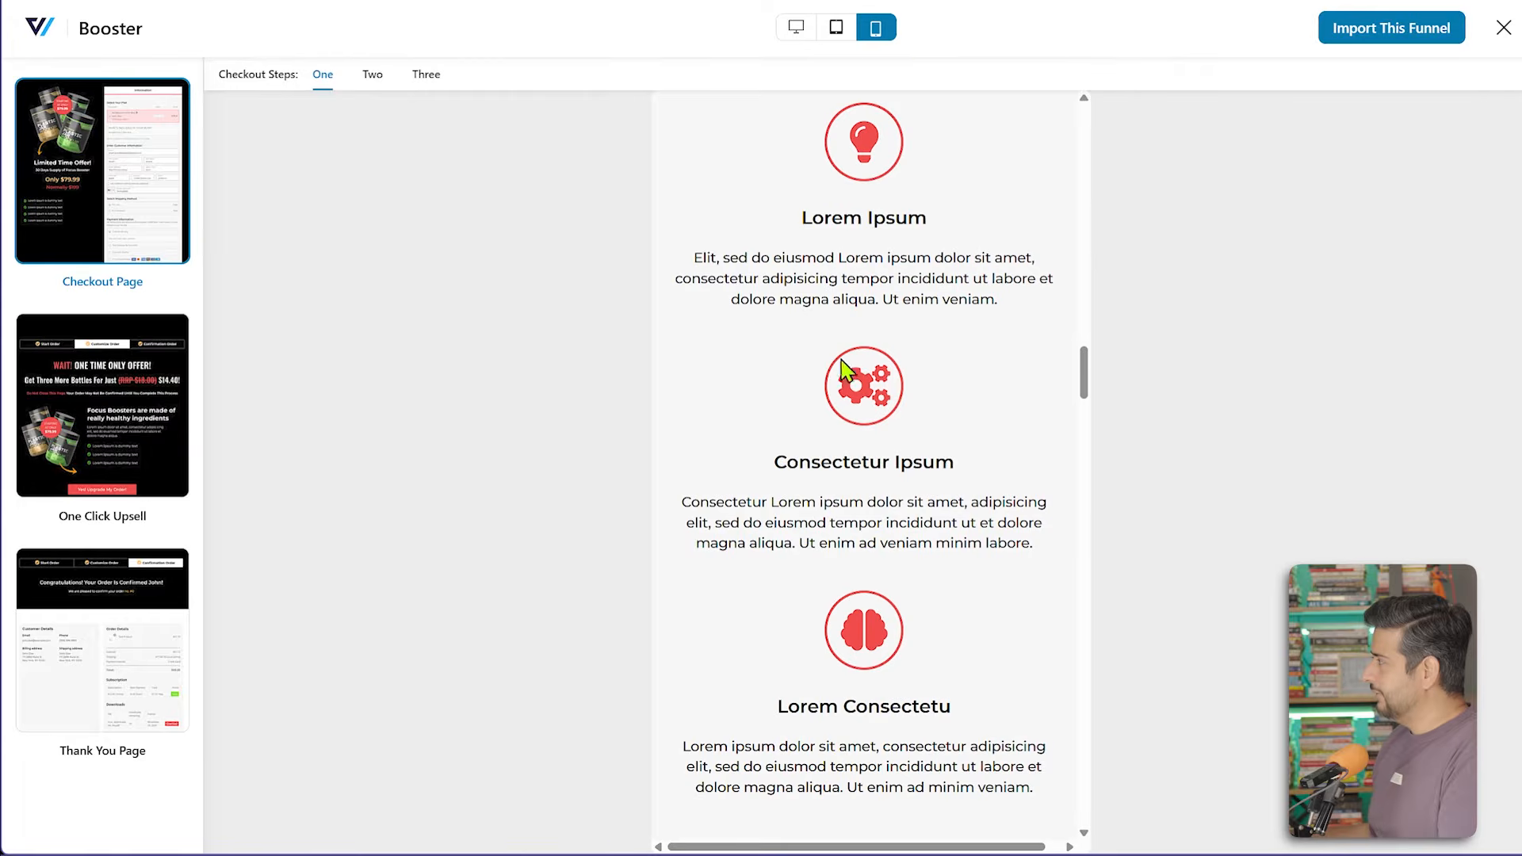
{"action": "scroll", "coordinate": [830, 391], "scroll_direction": "up", "scroll_amount": 10}
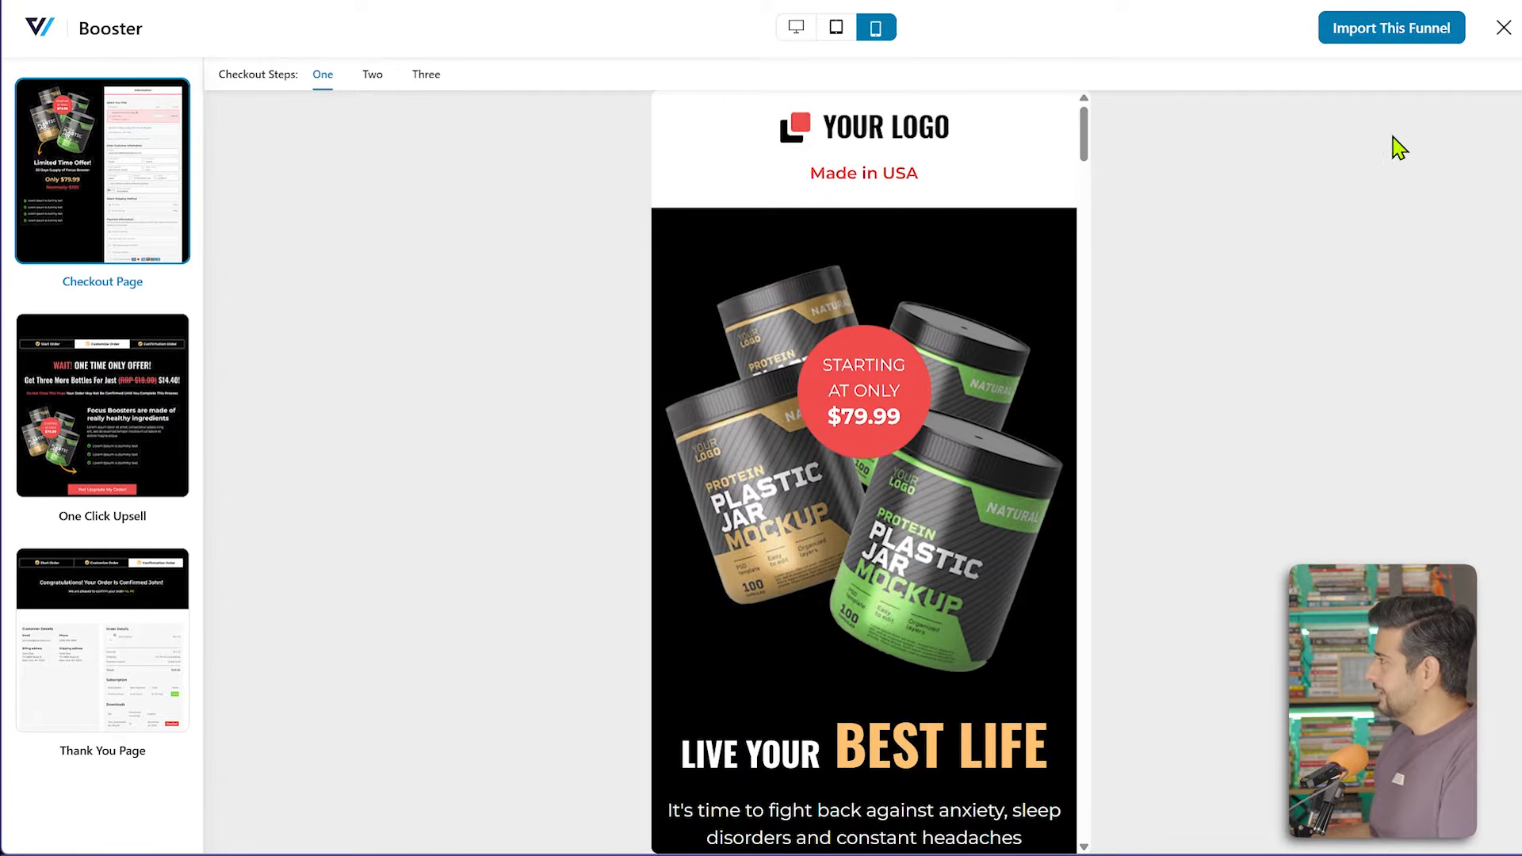
{"action": "left_click", "coordinate": [1505, 30]}
- Preview the Livewire checkout funnel template, going through its checkout, one click upsell and thank you pages
{"action": "scroll", "coordinate": [853, 544], "scroll_direction": "down", "scroll_amount": 5}
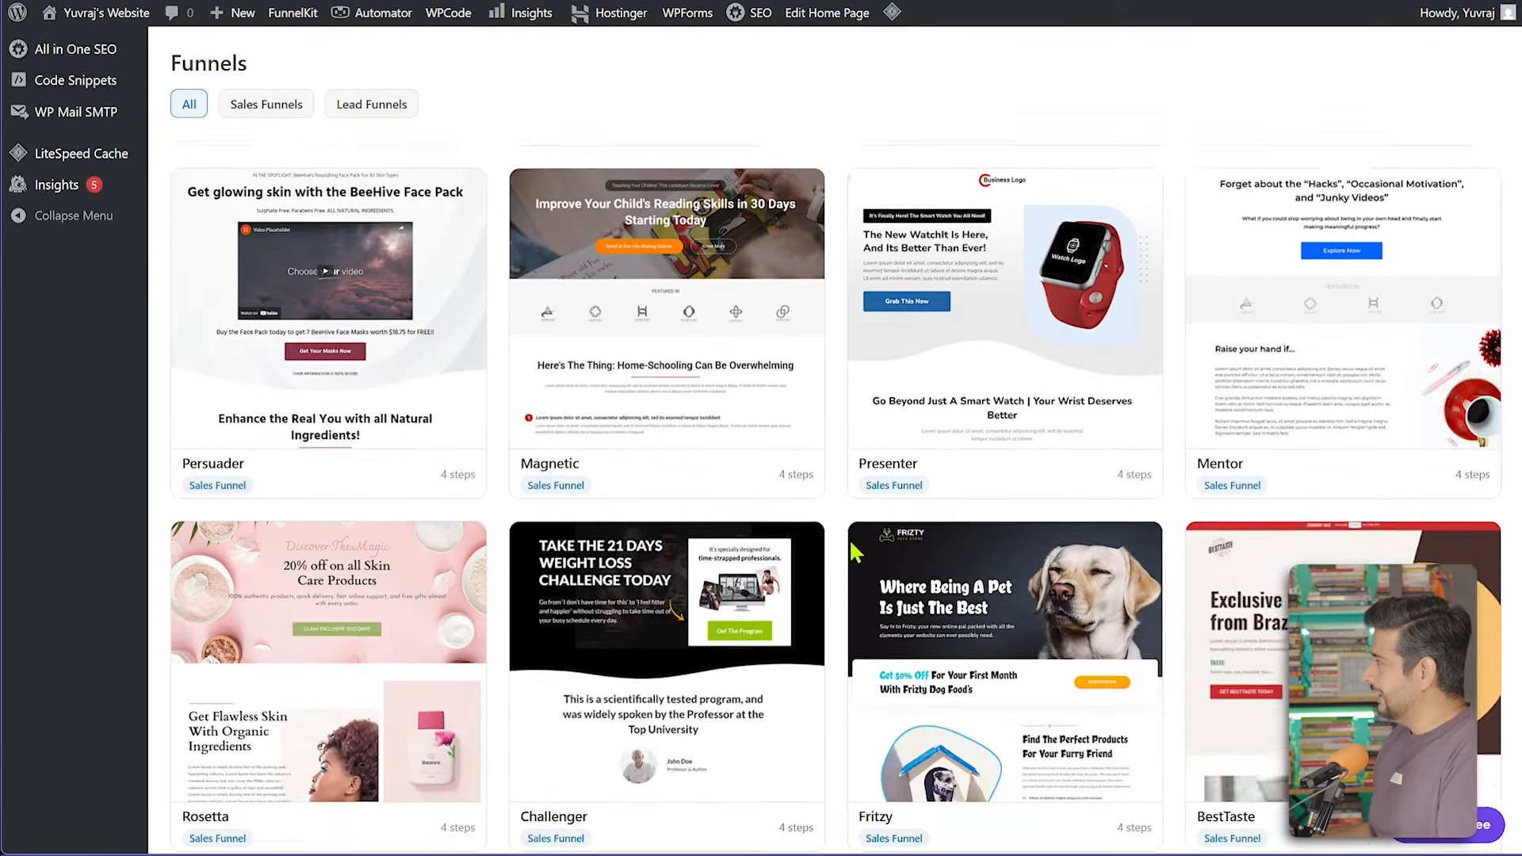
{"action": "scroll", "coordinate": [845, 516], "scroll_direction": "up", "scroll_amount": 3}
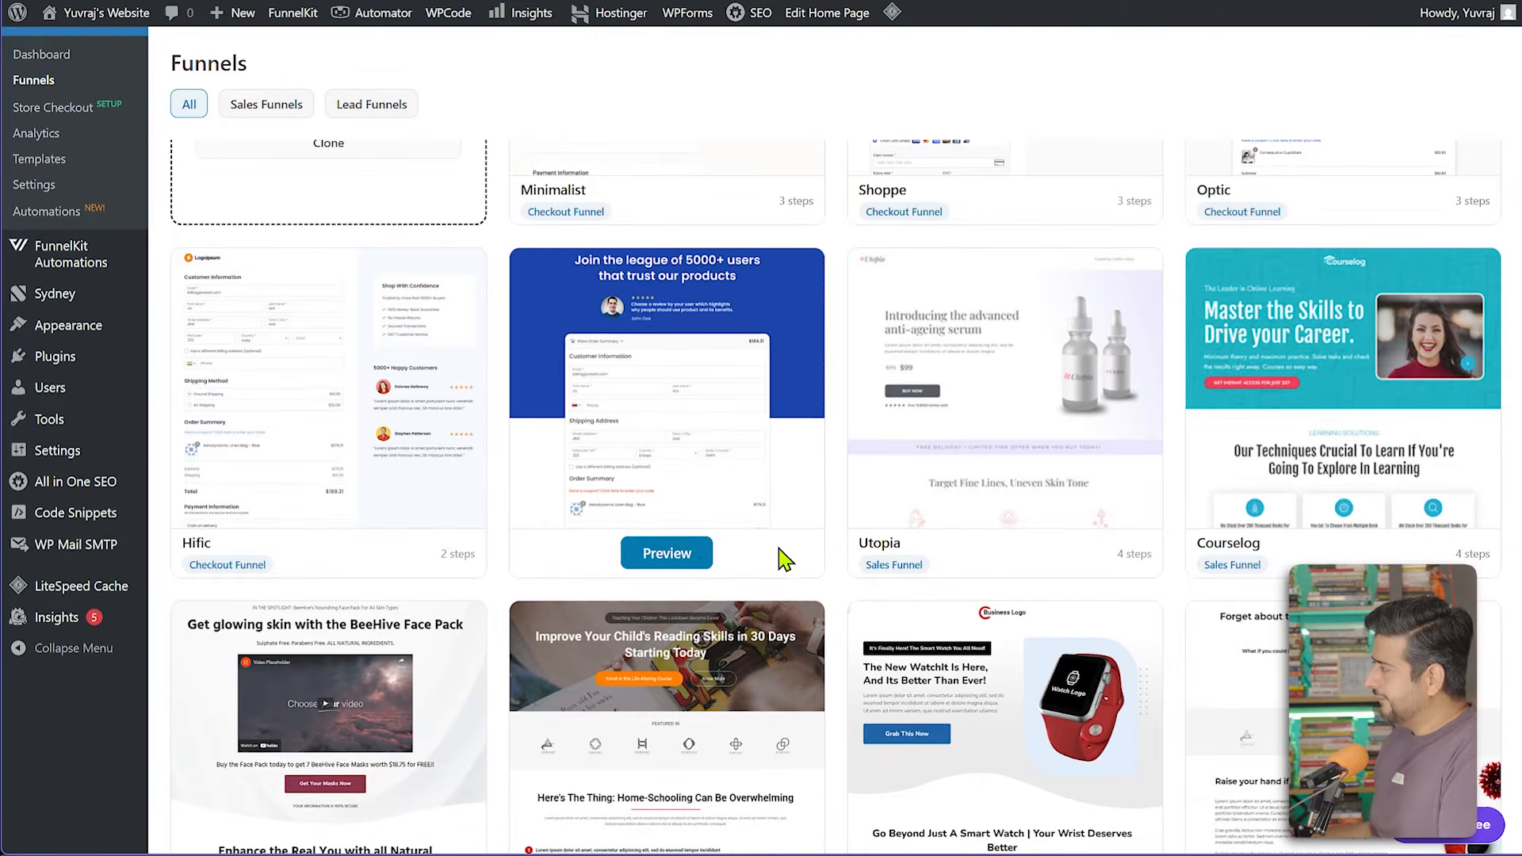
{"action": "left_click", "coordinate": [678, 555]}
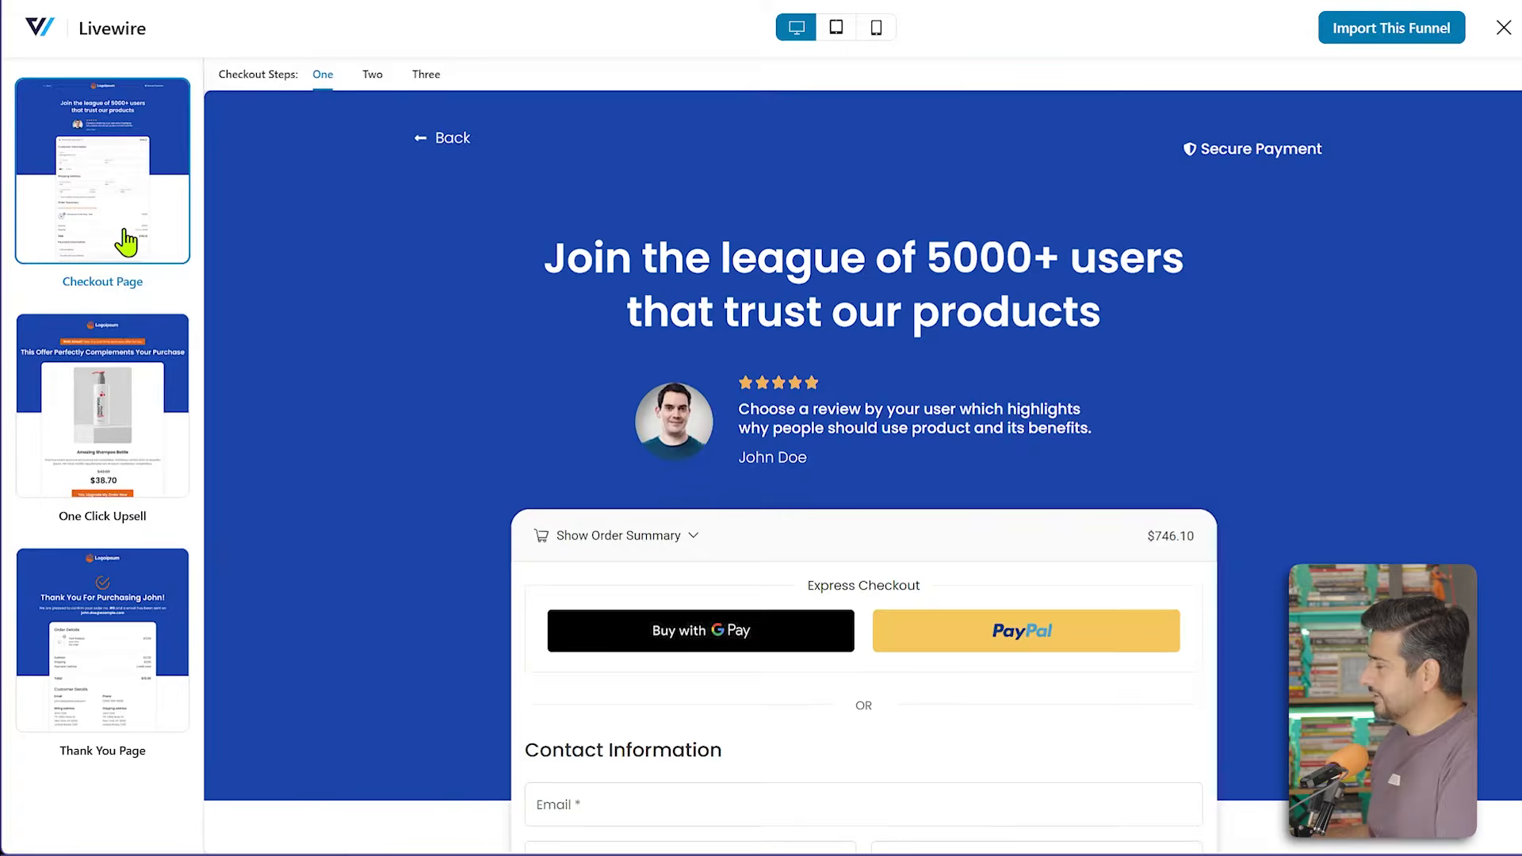
{"action": "left_click", "coordinate": [126, 429]}
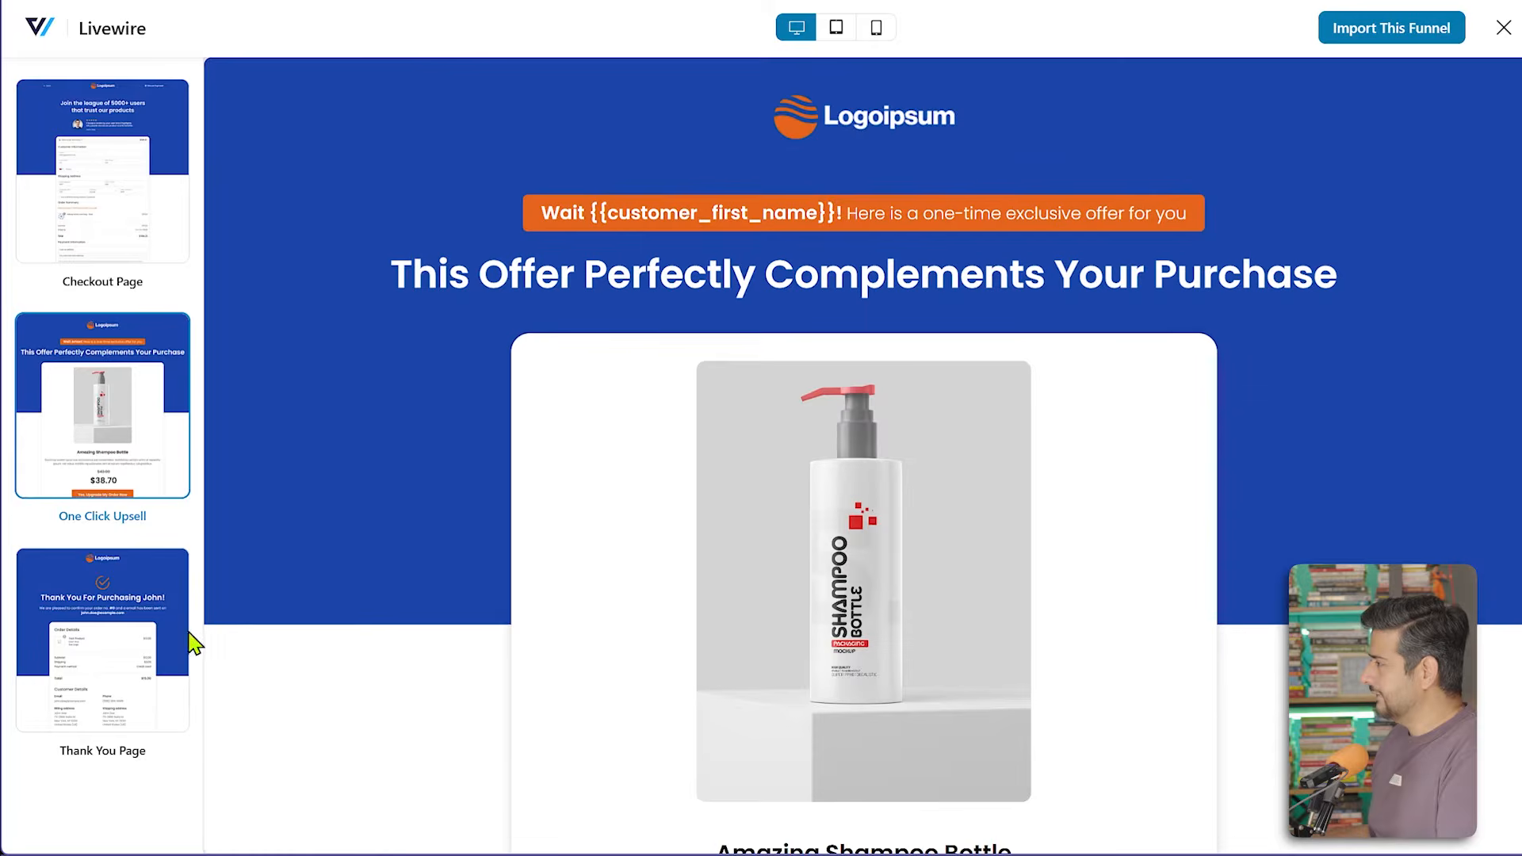
{"action": "left_click", "coordinate": [143, 635]}
{"action": "left_click", "coordinate": [137, 218]}
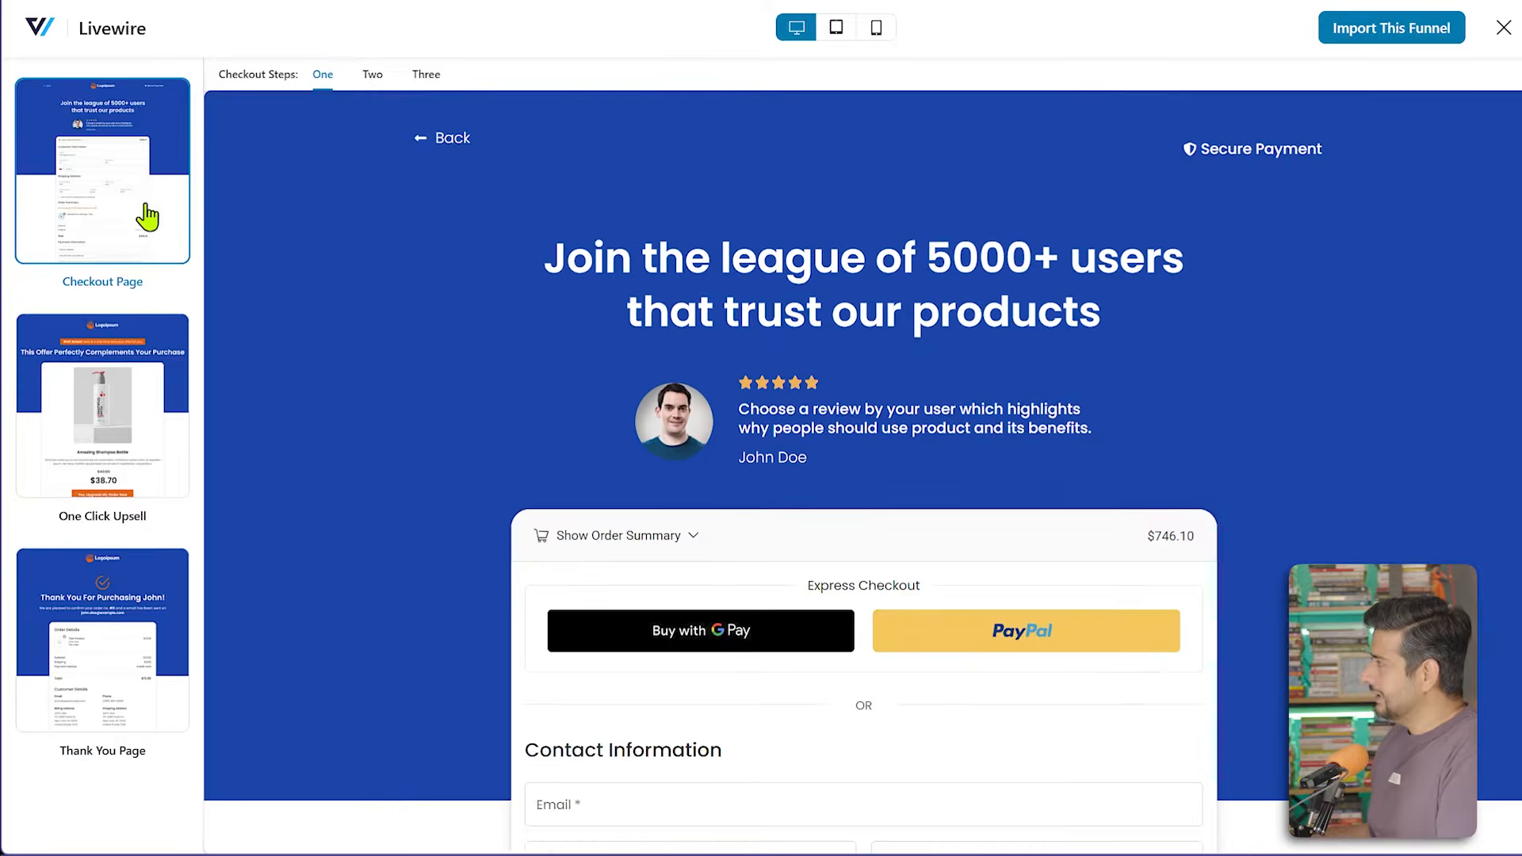
- Import the Livewire template as a new funnel named "Funnel 1"
{"action": "left_click", "coordinate": [1386, 49]}
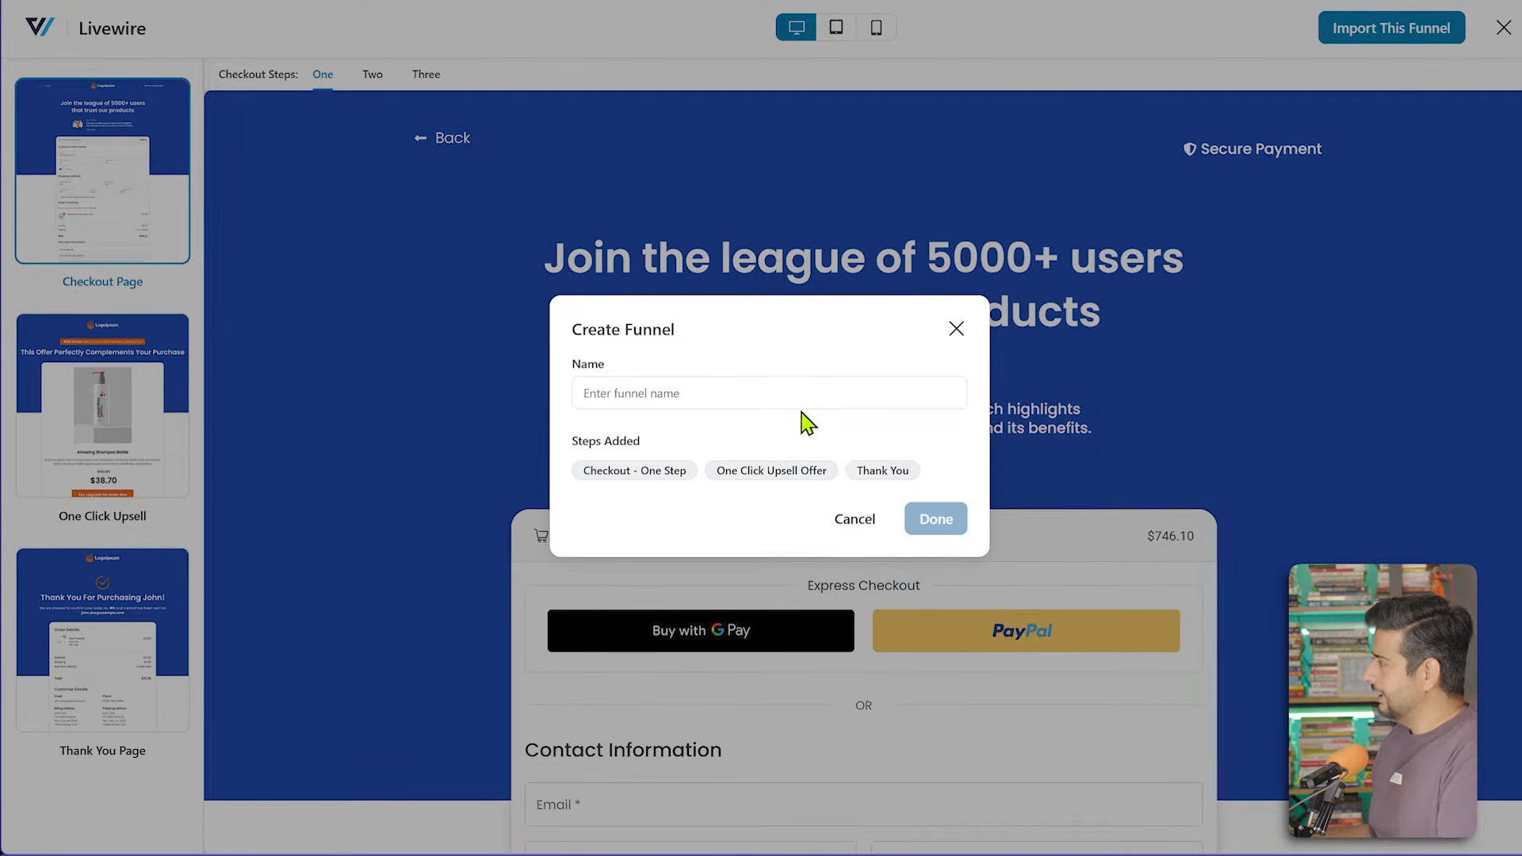
{"action": "type", "text": "Funnel 1"}
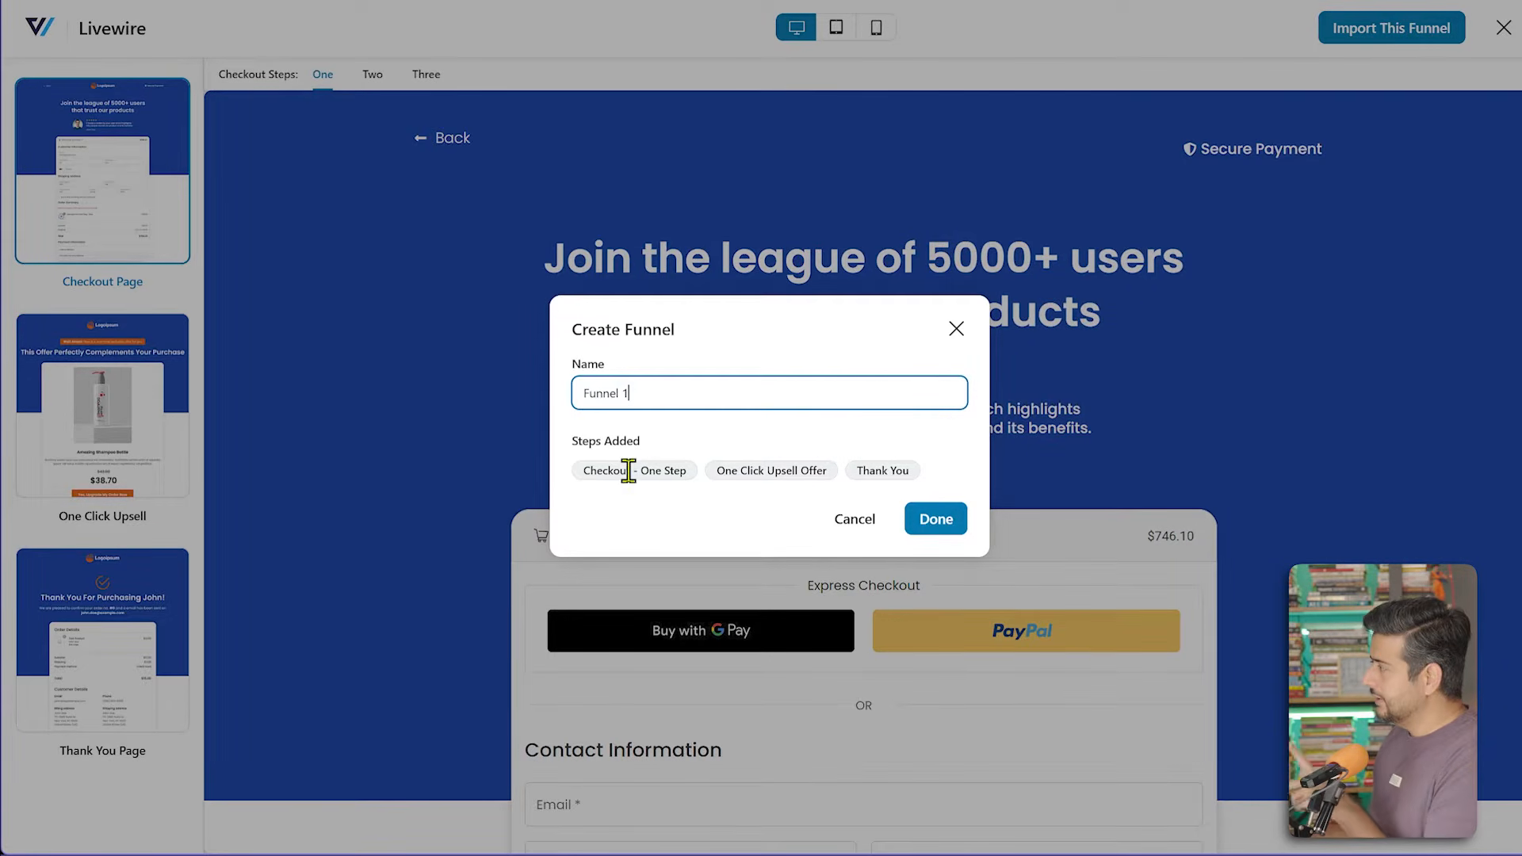
{"action": "left_click", "coordinate": [938, 523]}
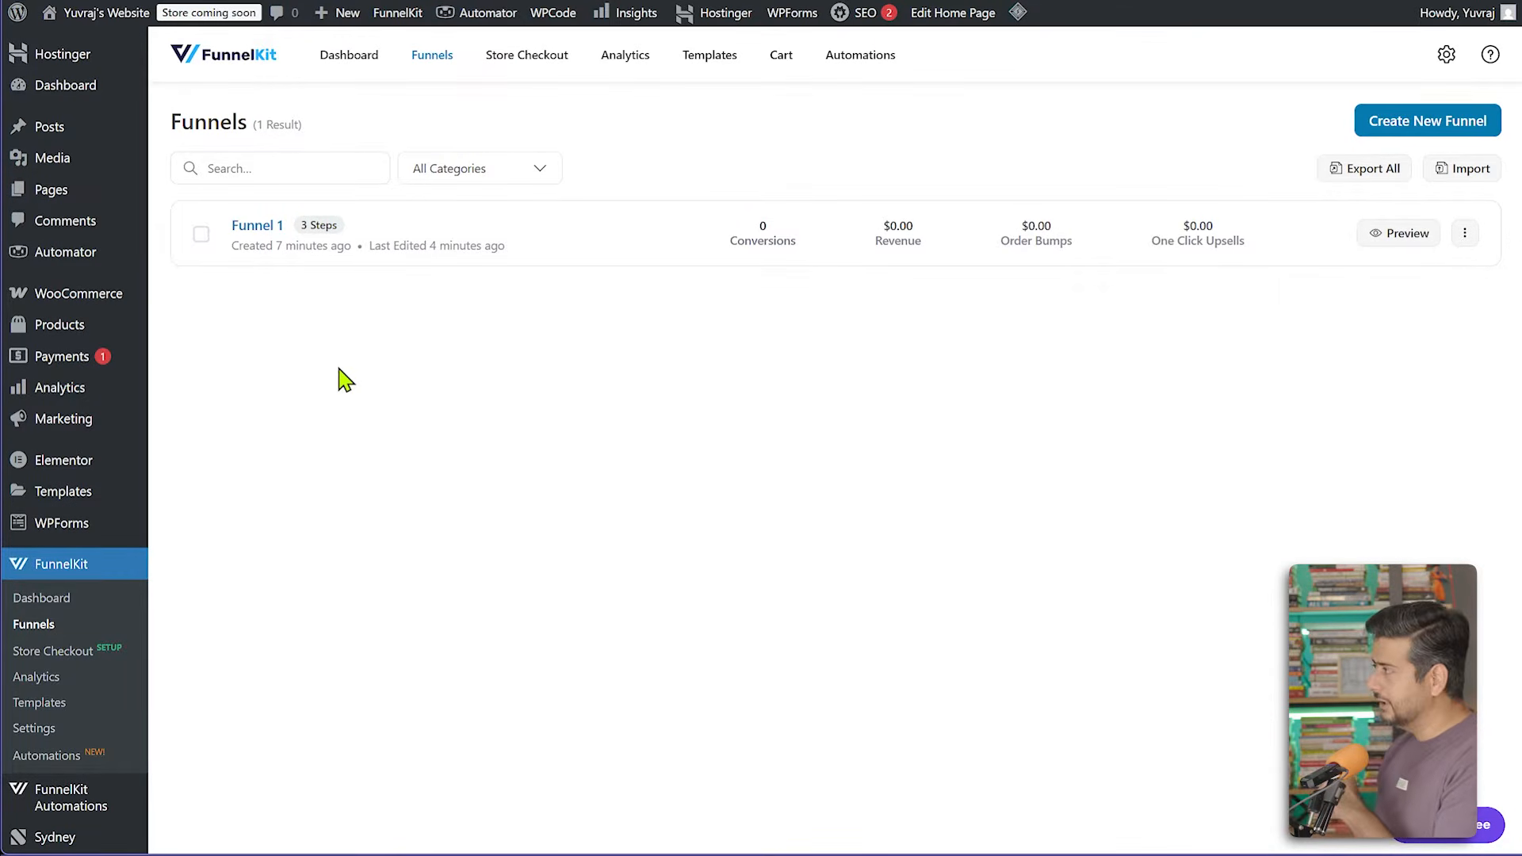
- Open Funnel 1 and examine its flow in canvas mode from the checkout page through order bump and upsell offer to the thank you page
{"action": "left_click", "coordinate": [259, 232]}
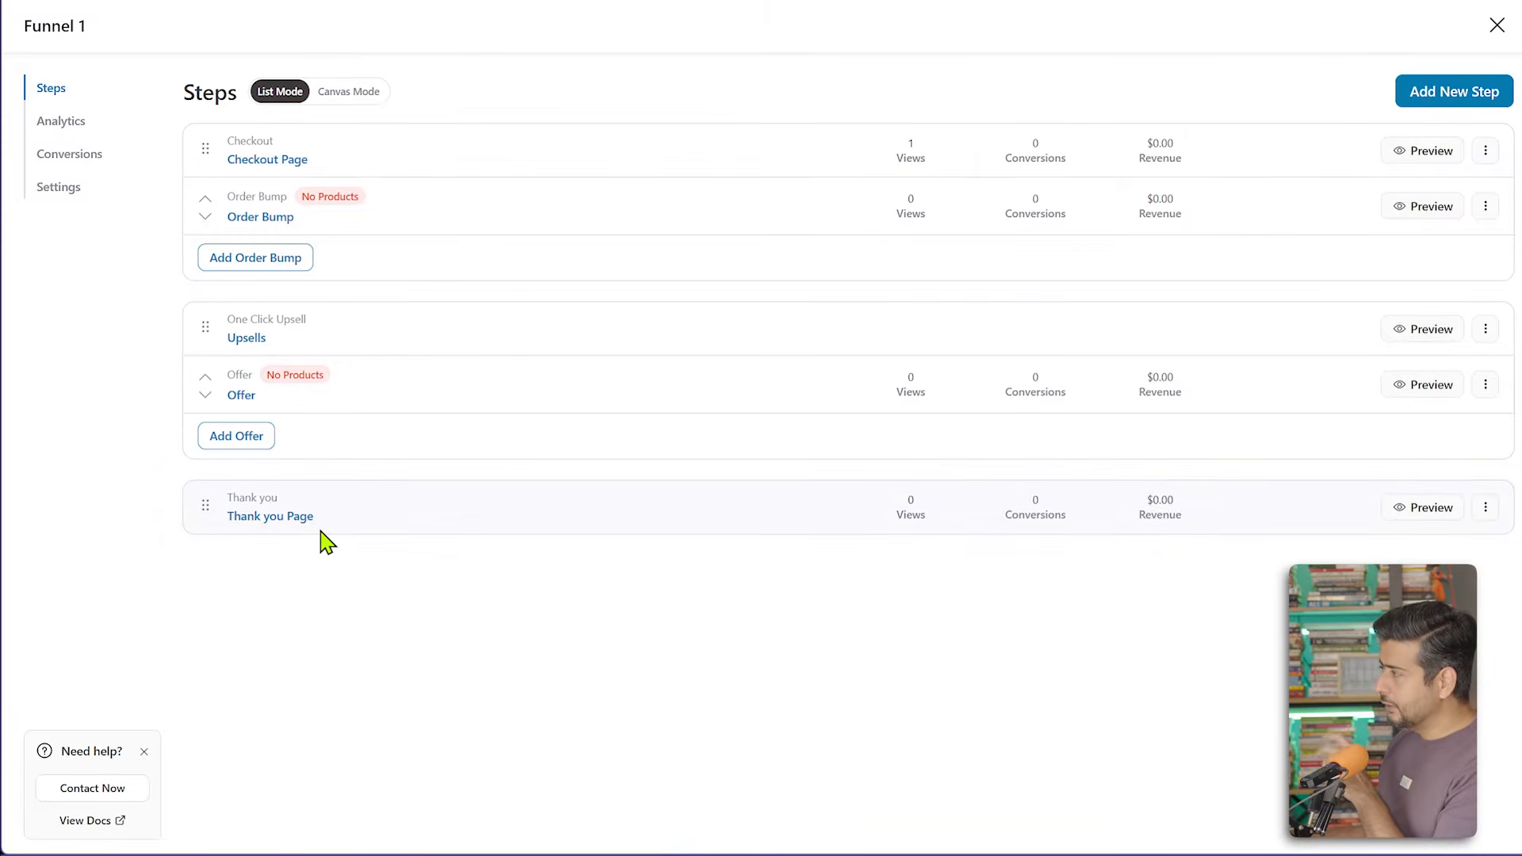
{"action": "left_click", "coordinate": [349, 93]}
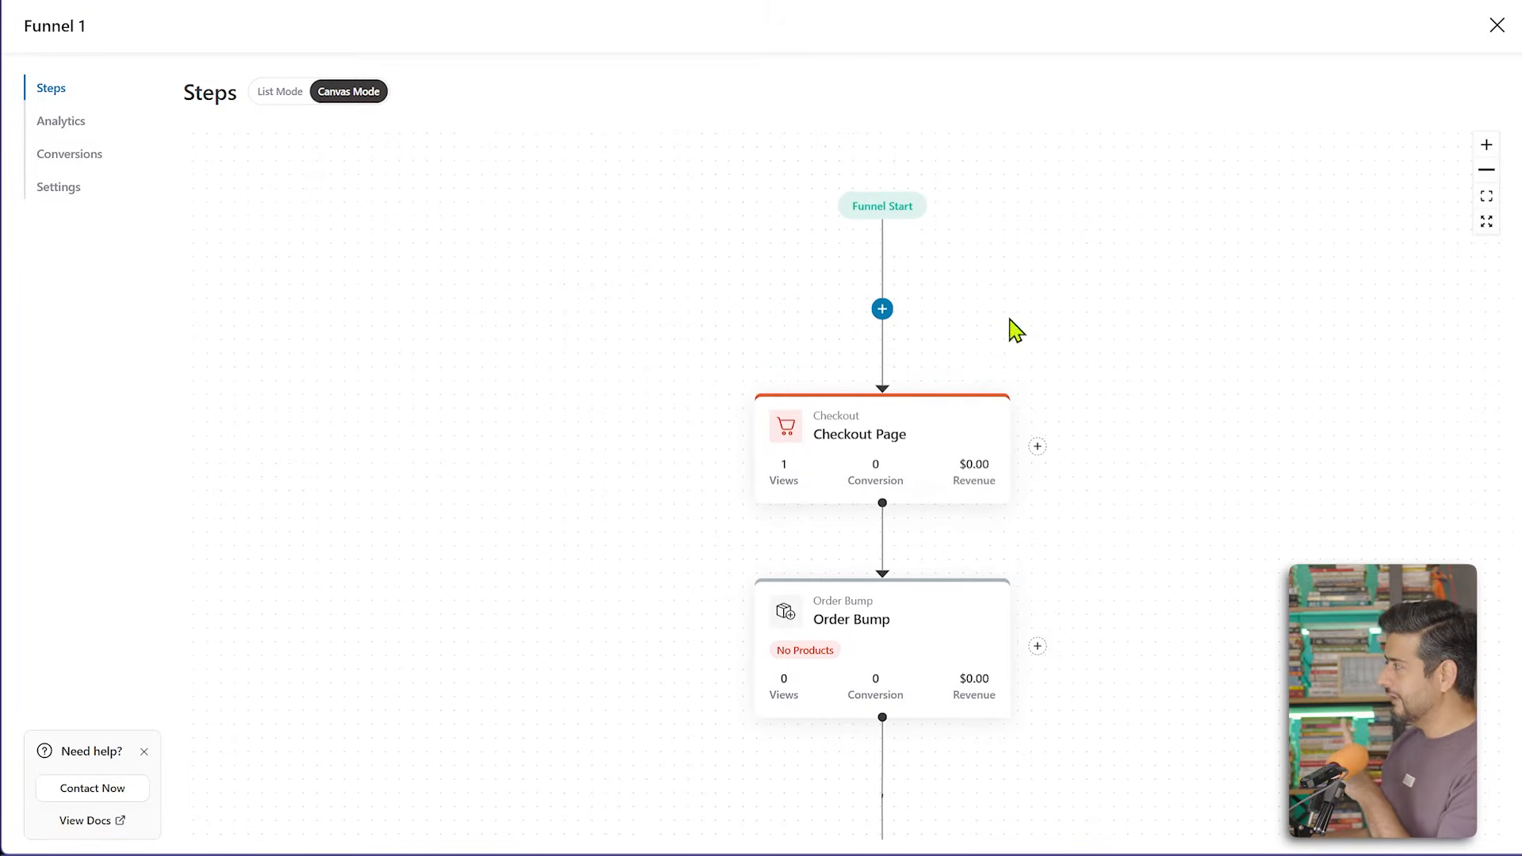
{"action": "scroll", "coordinate": [1111, 383], "scroll_direction": "down", "scroll_amount": 3}
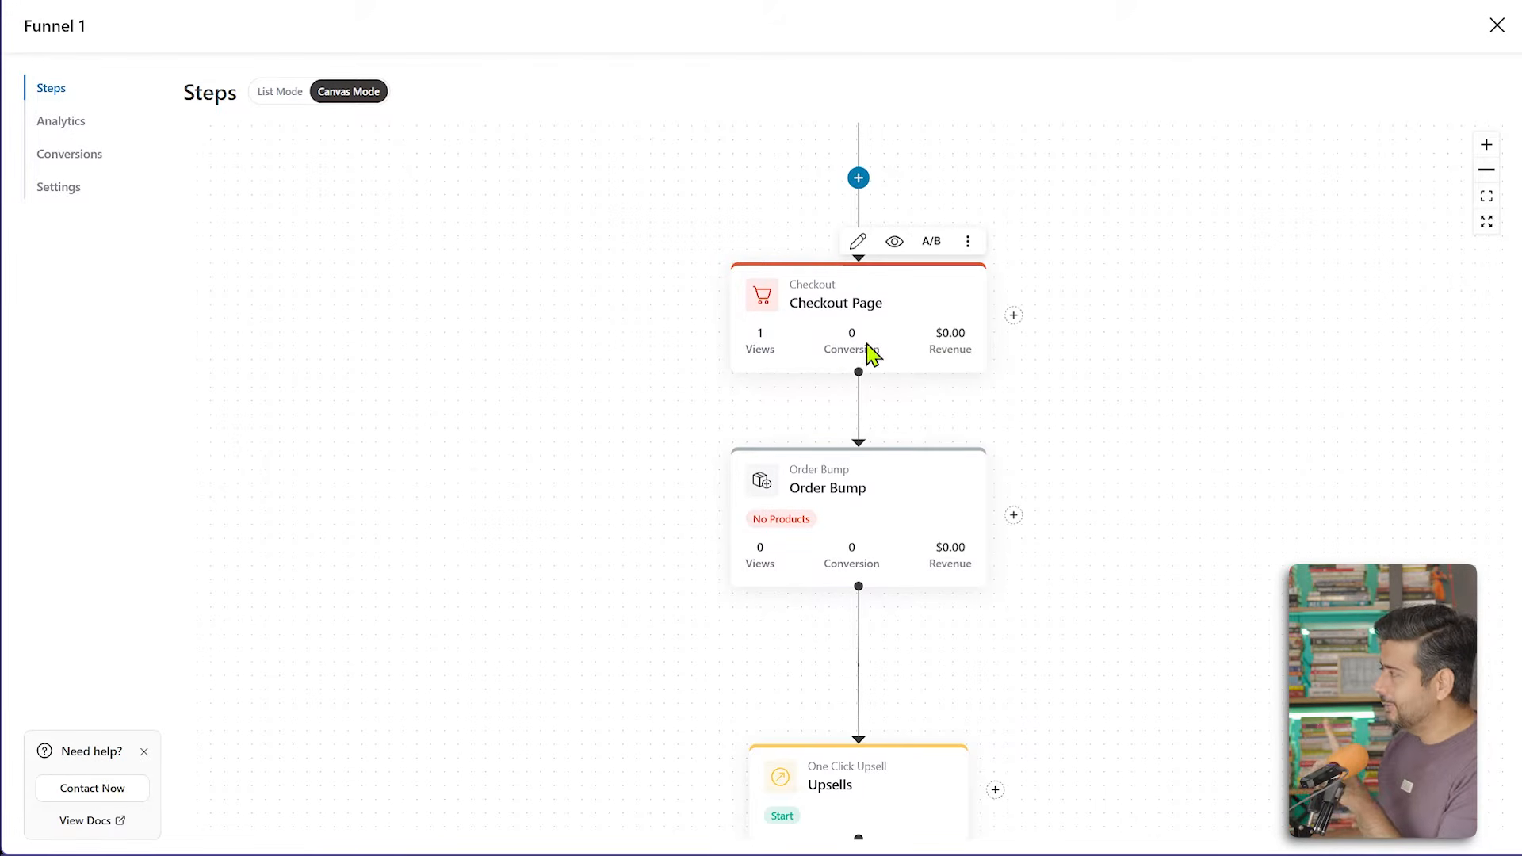
{"action": "scroll", "coordinate": [1145, 571], "scroll_direction": "down", "scroll_amount": 2}
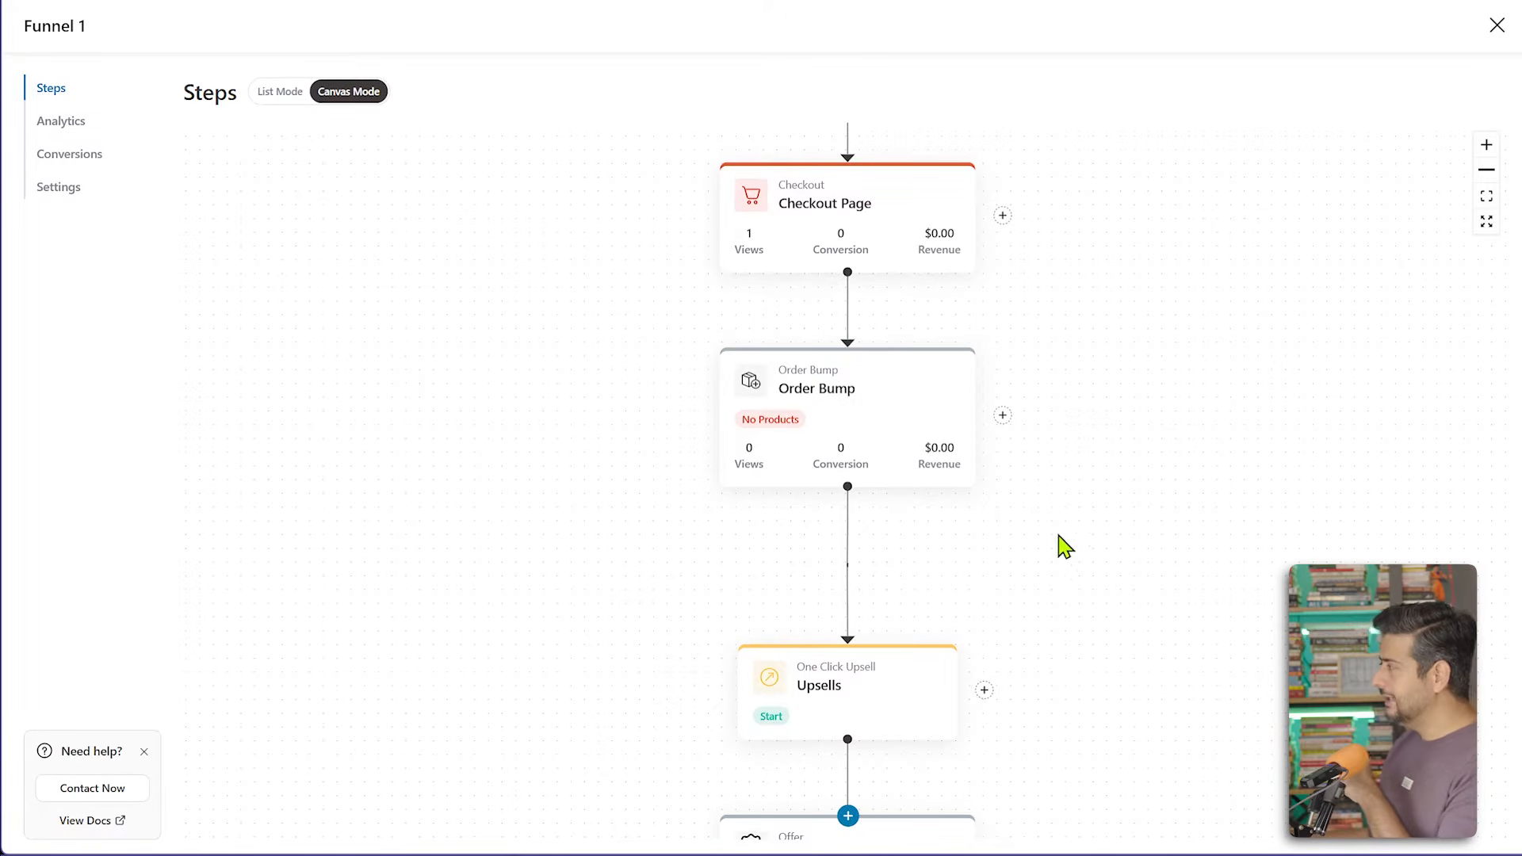
{"action": "left_click_drag", "start_coordinate": [1054, 531], "coordinate": [1060, 273]}
{"action": "mouse_move", "coordinate": [890, 607]}
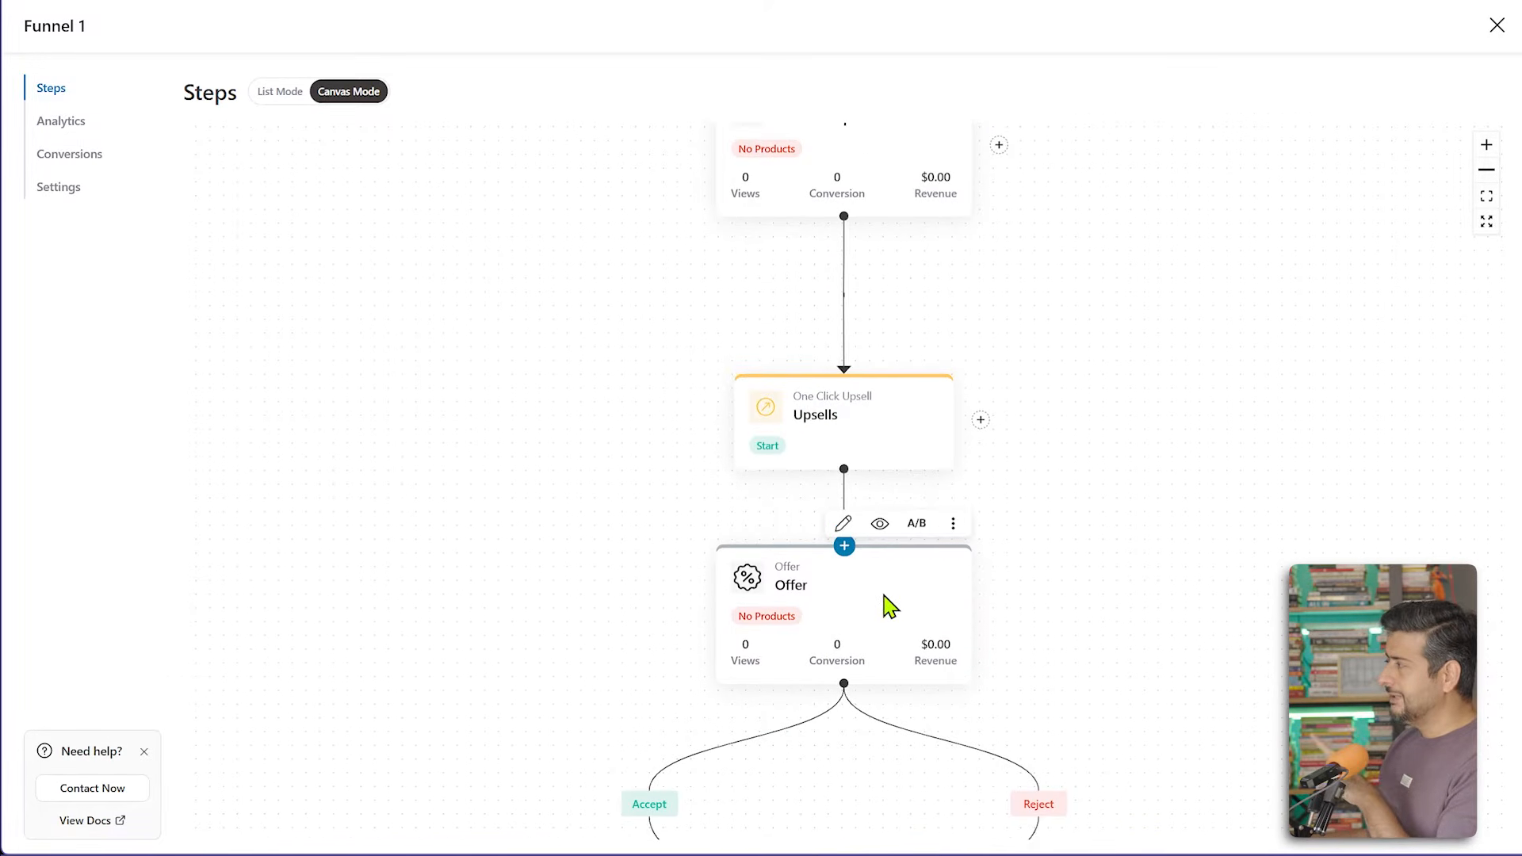
{"action": "left_click_drag", "start_coordinate": [1163, 656], "coordinate": [1152, 359]}
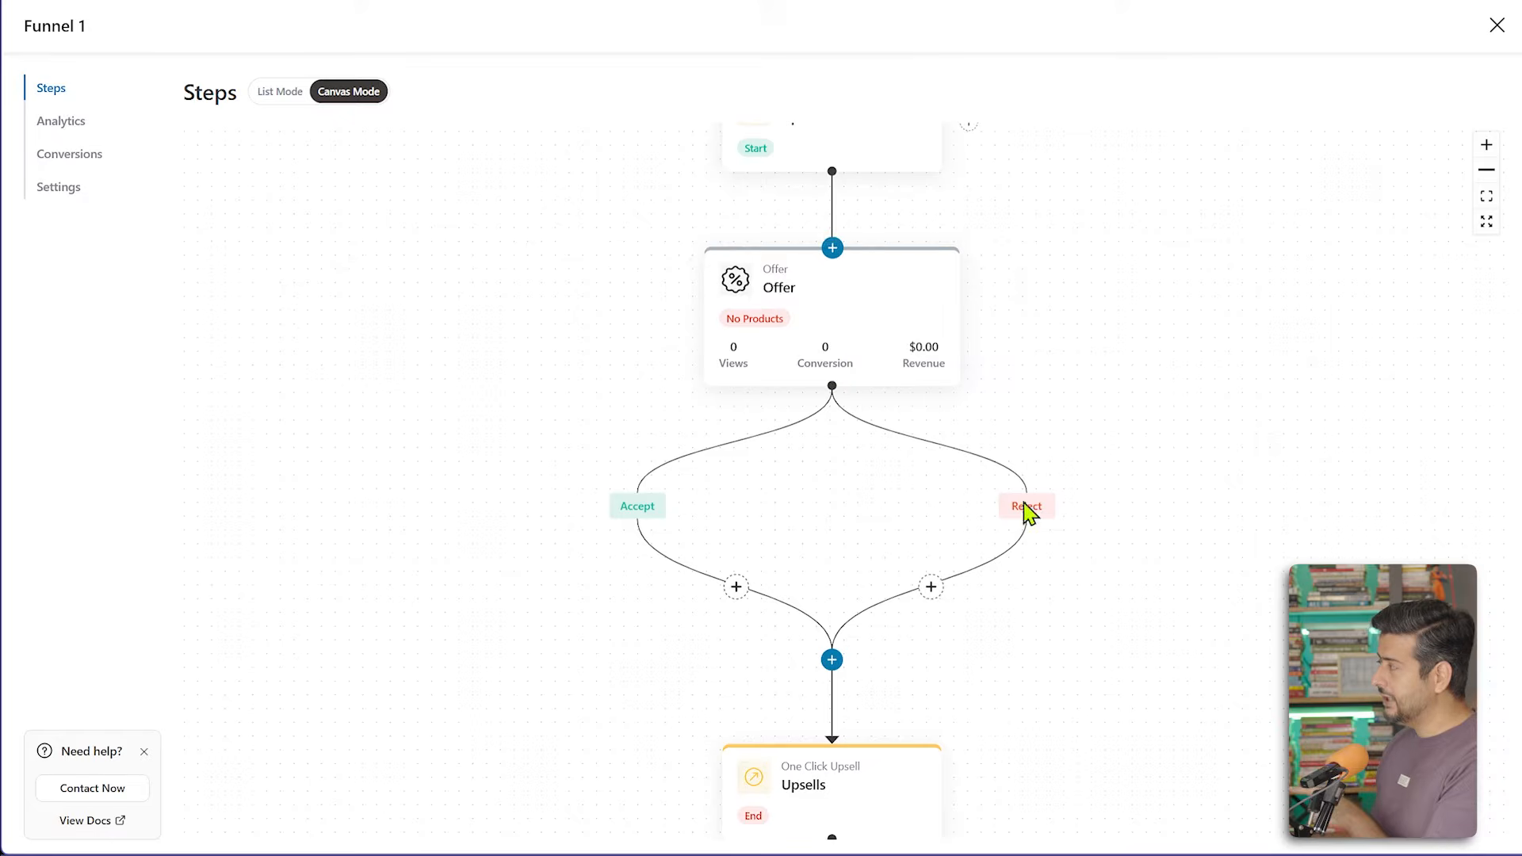
{"action": "scroll", "coordinate": [1173, 510], "scroll_direction": "down", "scroll_amount": 3}
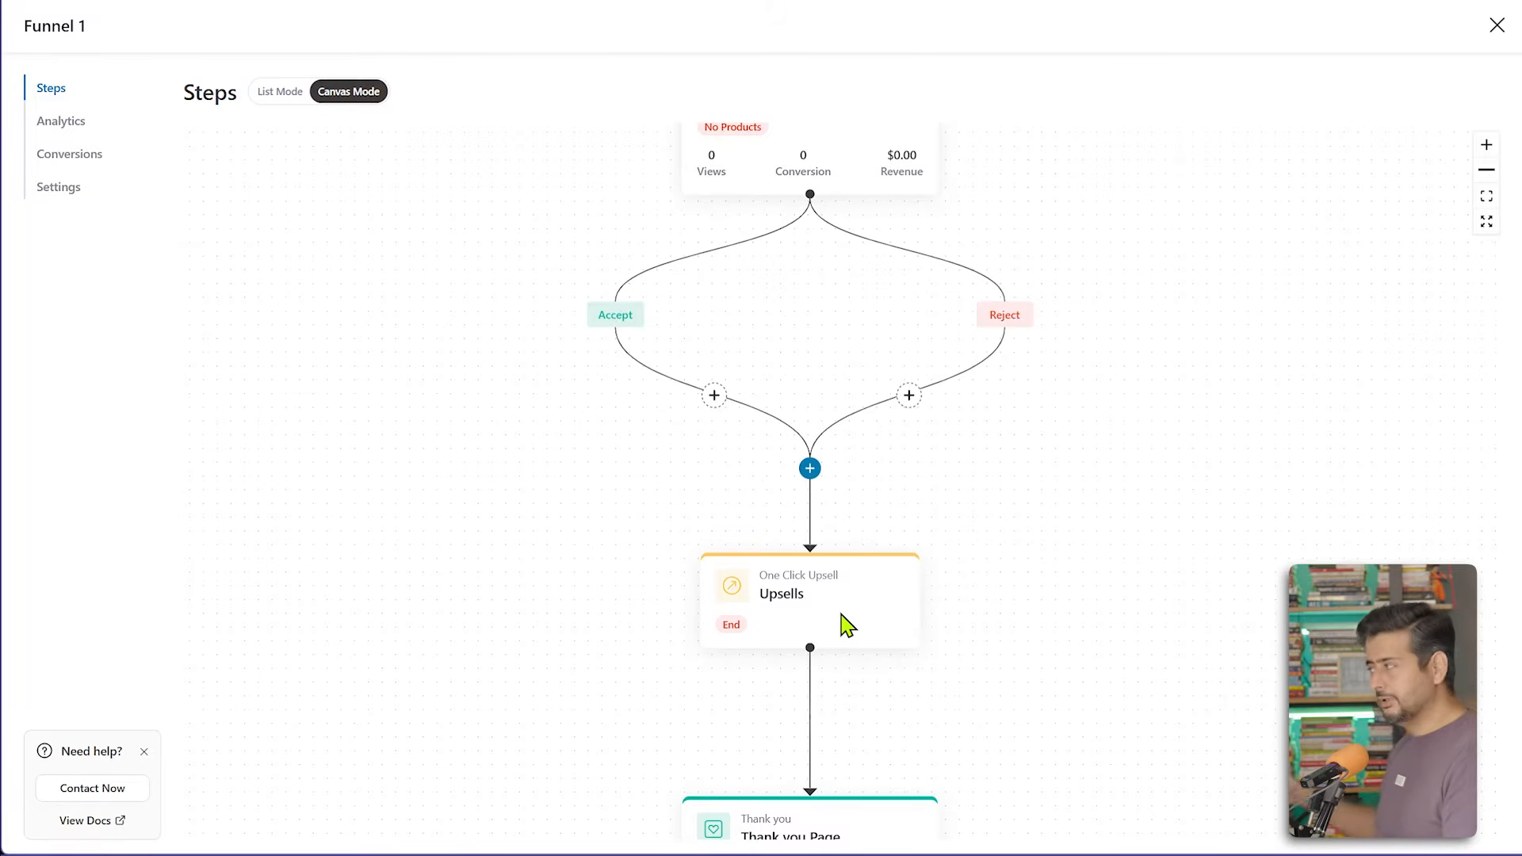
{"action": "scroll", "coordinate": [1089, 568], "scroll_direction": "down", "scroll_amount": 1}
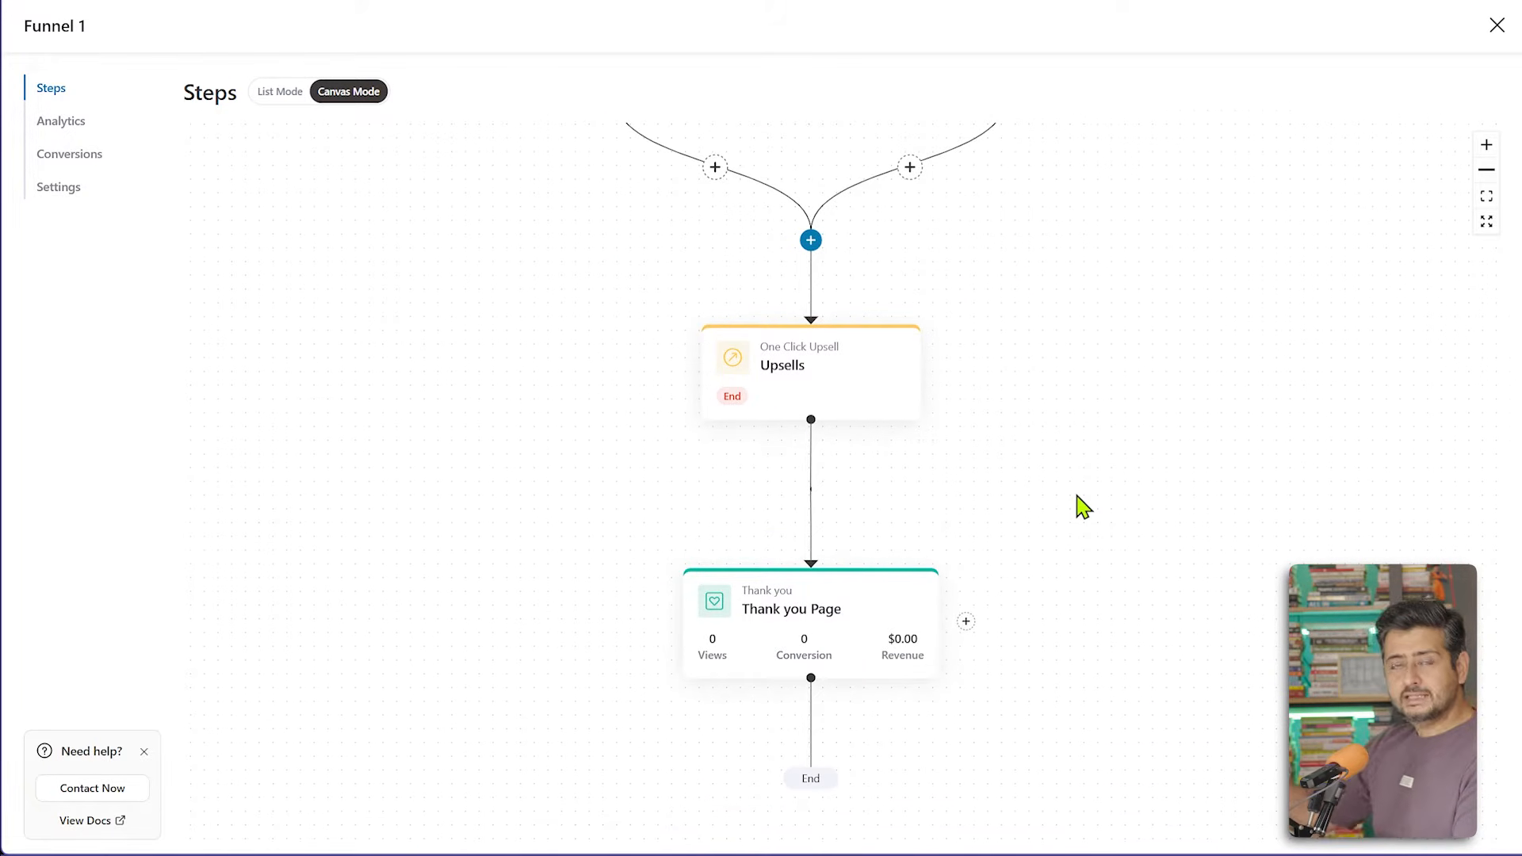
{"action": "left_click_drag", "start_coordinate": [1143, 349], "coordinate": [1081, 506]}
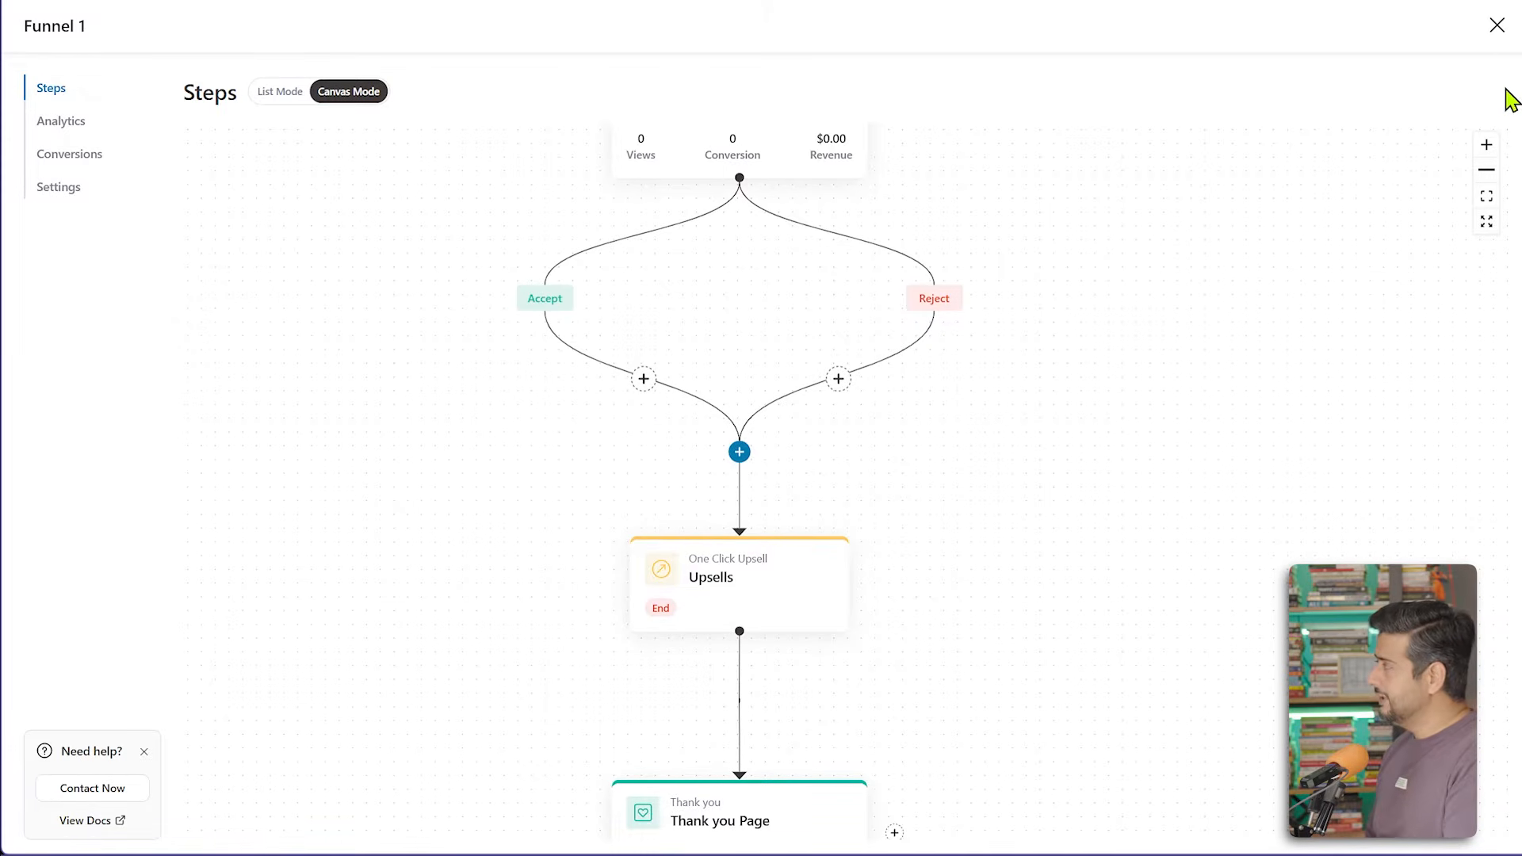
- Close the canvas view of Funnel 1 and reopen the funnel with its steps shown as a list
{"action": "left_click", "coordinate": [1497, 27]}
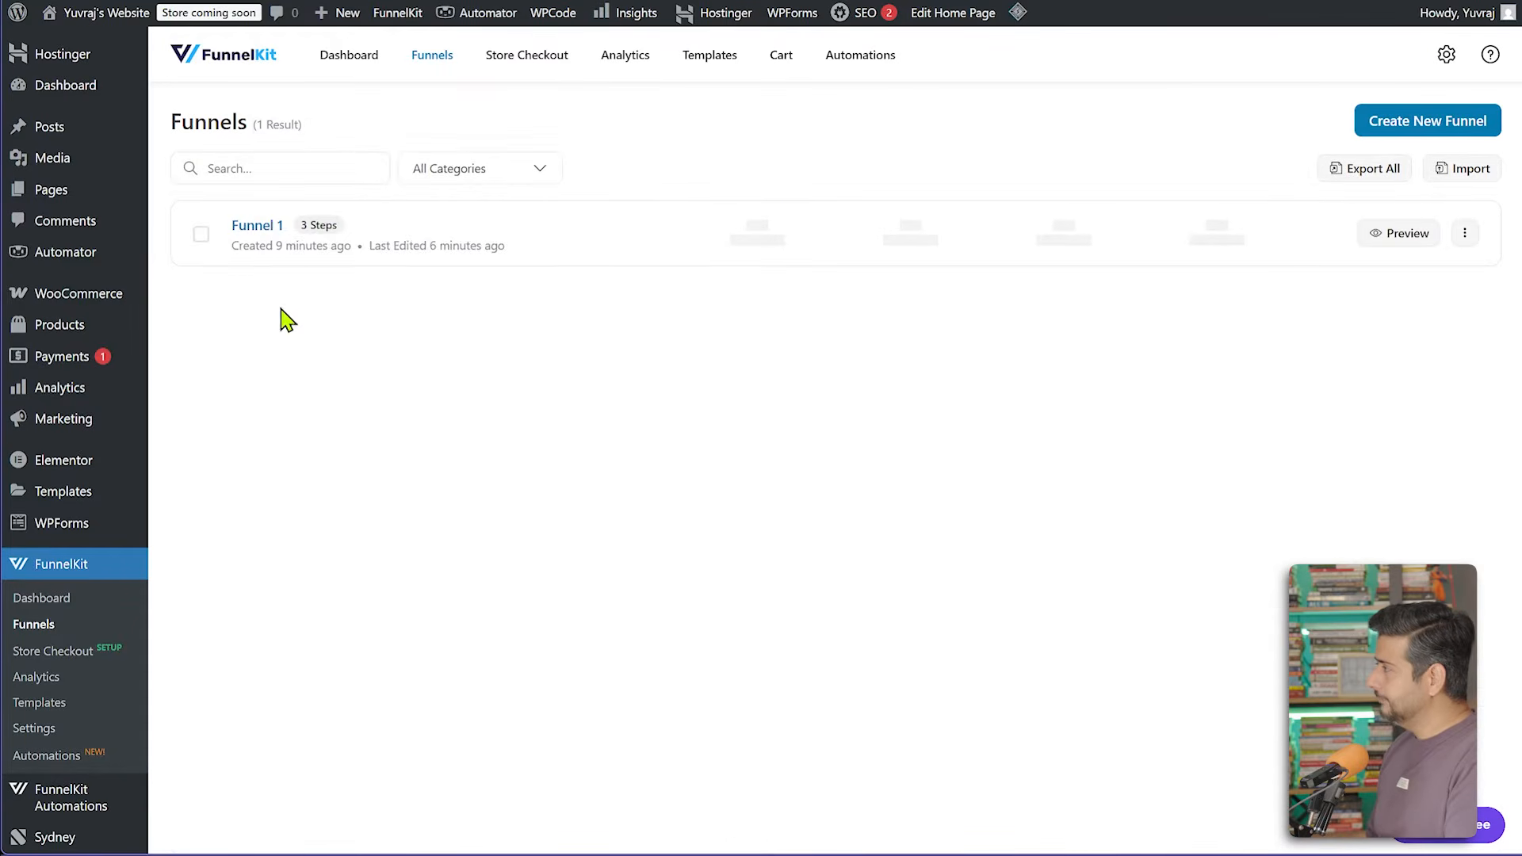
{"action": "left_click", "coordinate": [262, 228]}
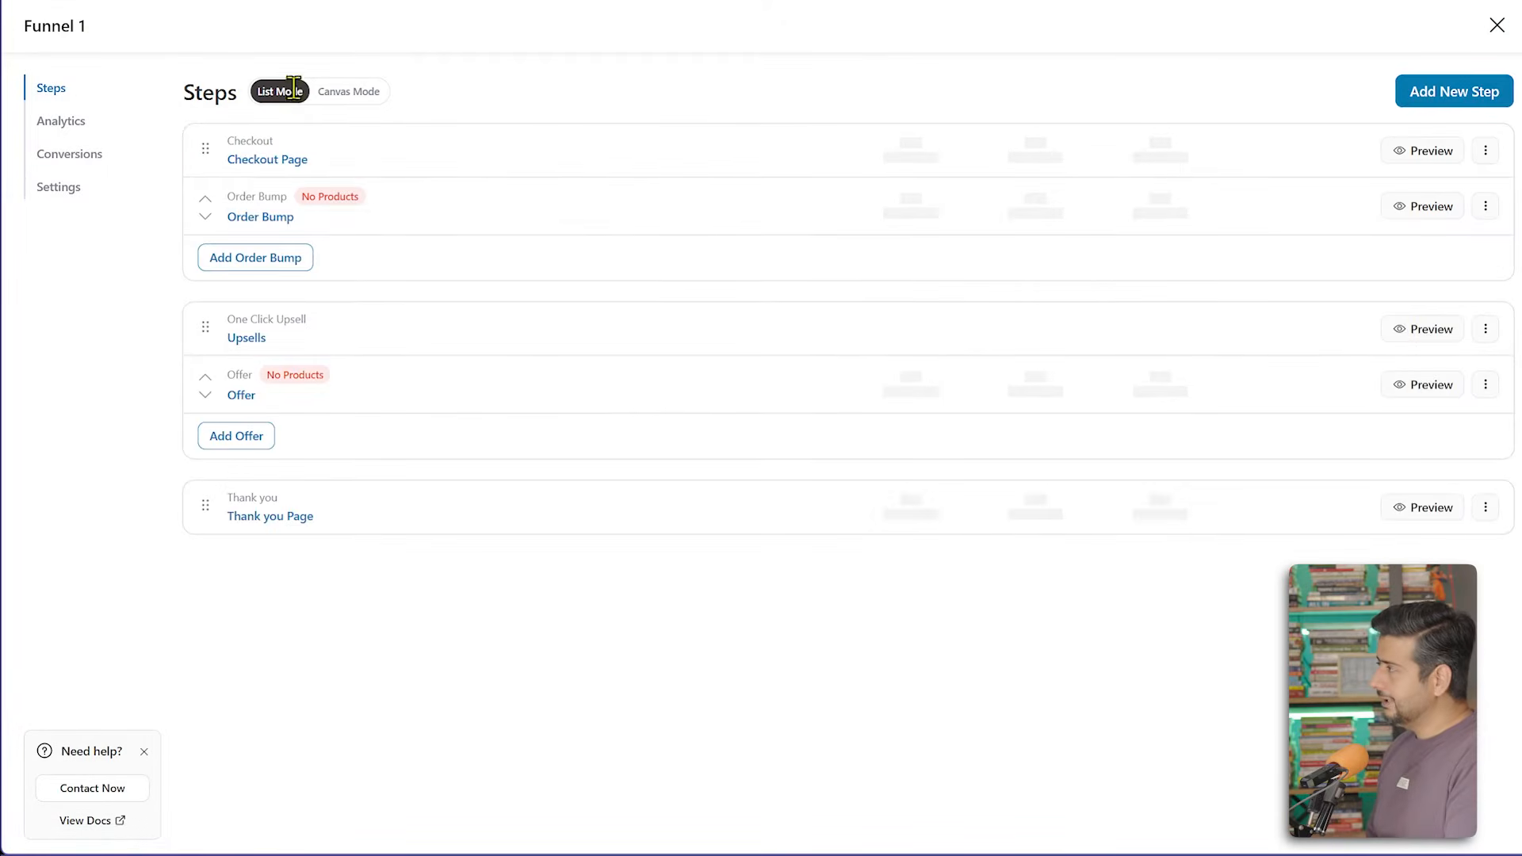
- Open the funnel's checkout page step and examine its live checkout page and form field sections
{"action": "left_click", "coordinate": [276, 165]}
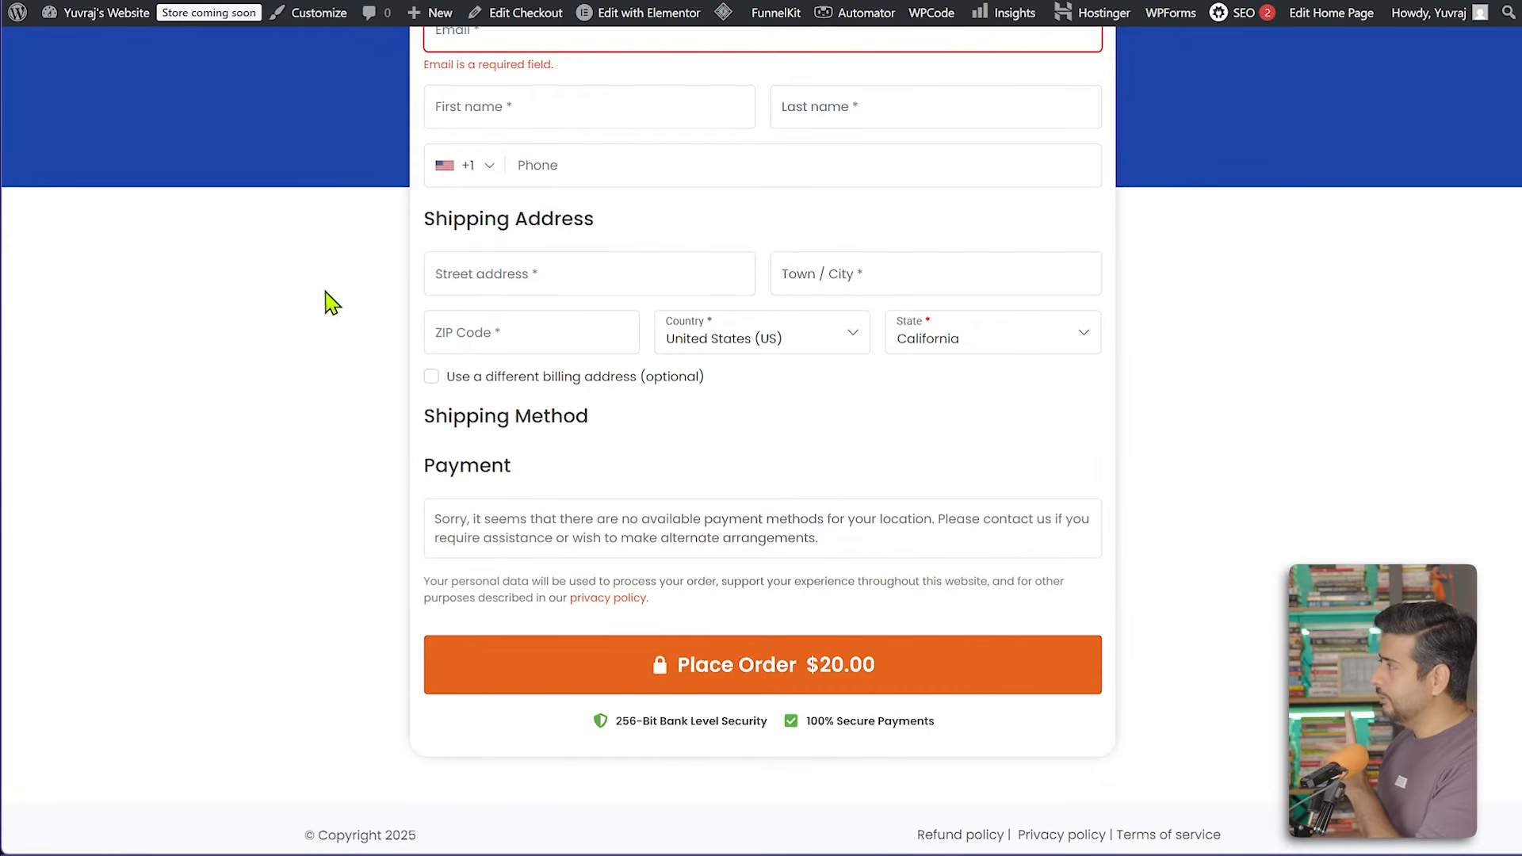
{"action": "scroll", "coordinate": [333, 317], "scroll_direction": "up", "scroll_amount": 6}
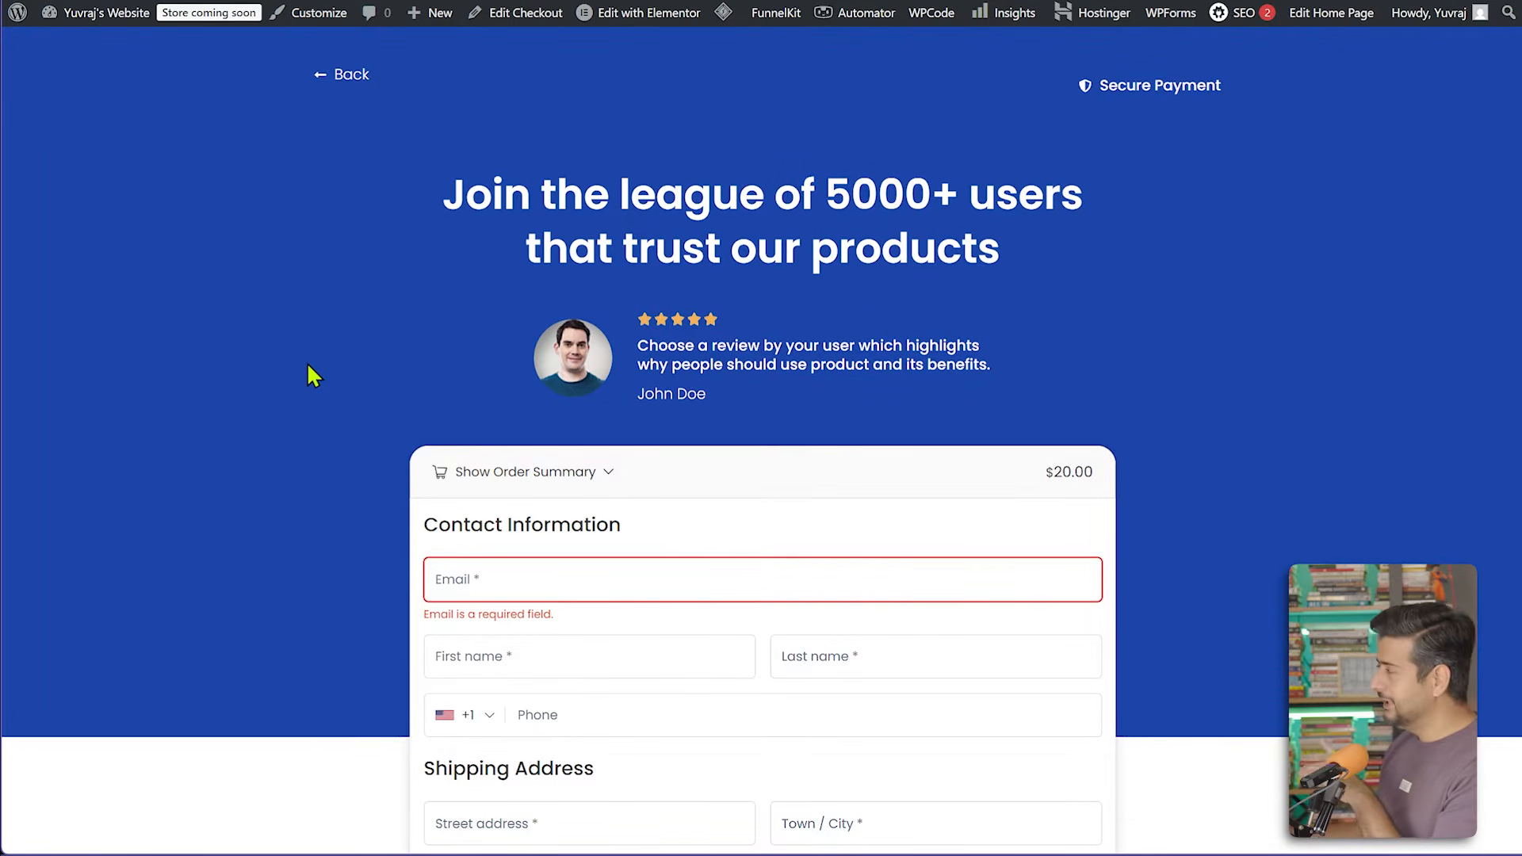
{"action": "scroll", "coordinate": [309, 368], "scroll_direction": "down", "scroll_amount": 7}
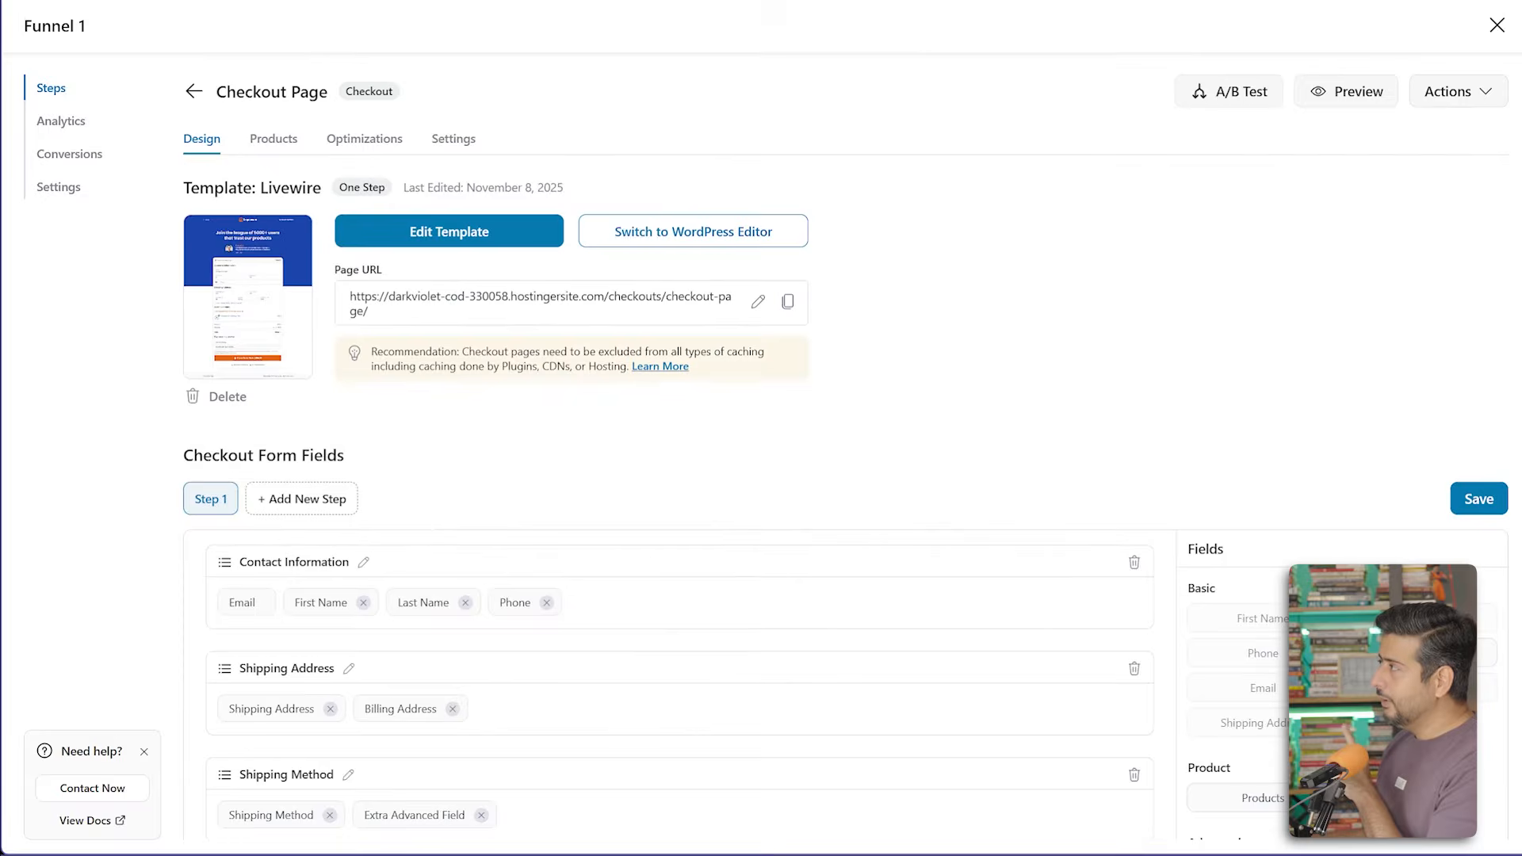
{"action": "scroll", "coordinate": [853, 407], "scroll_direction": "down", "scroll_amount": 2}
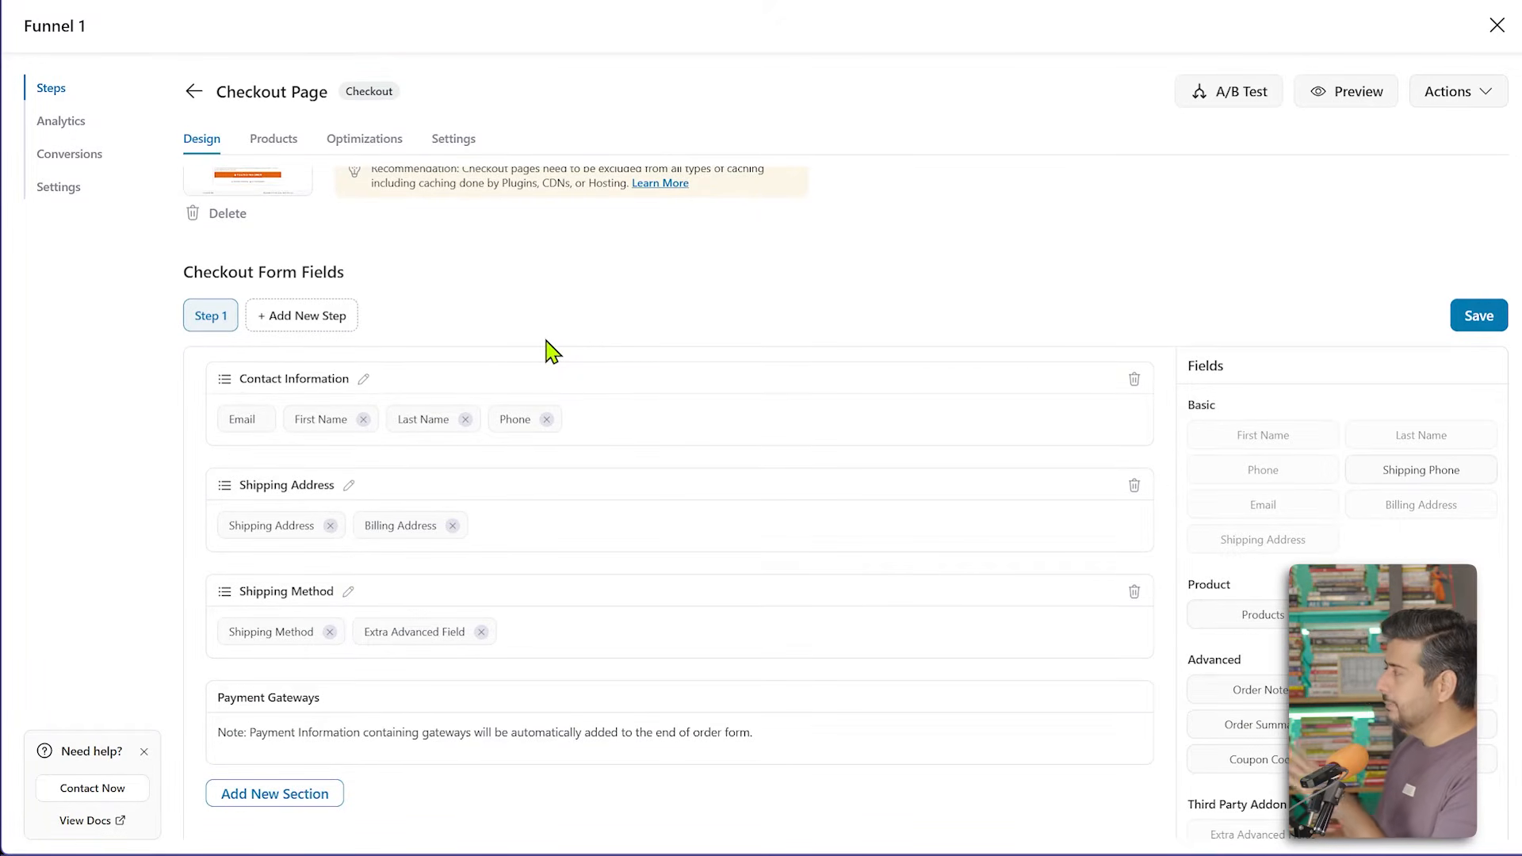
{"action": "scroll", "coordinate": [547, 350], "scroll_direction": "down", "scroll_amount": 2}
{"action": "scroll", "coordinate": [363, 310], "scroll_direction": "up", "scroll_amount": 2}
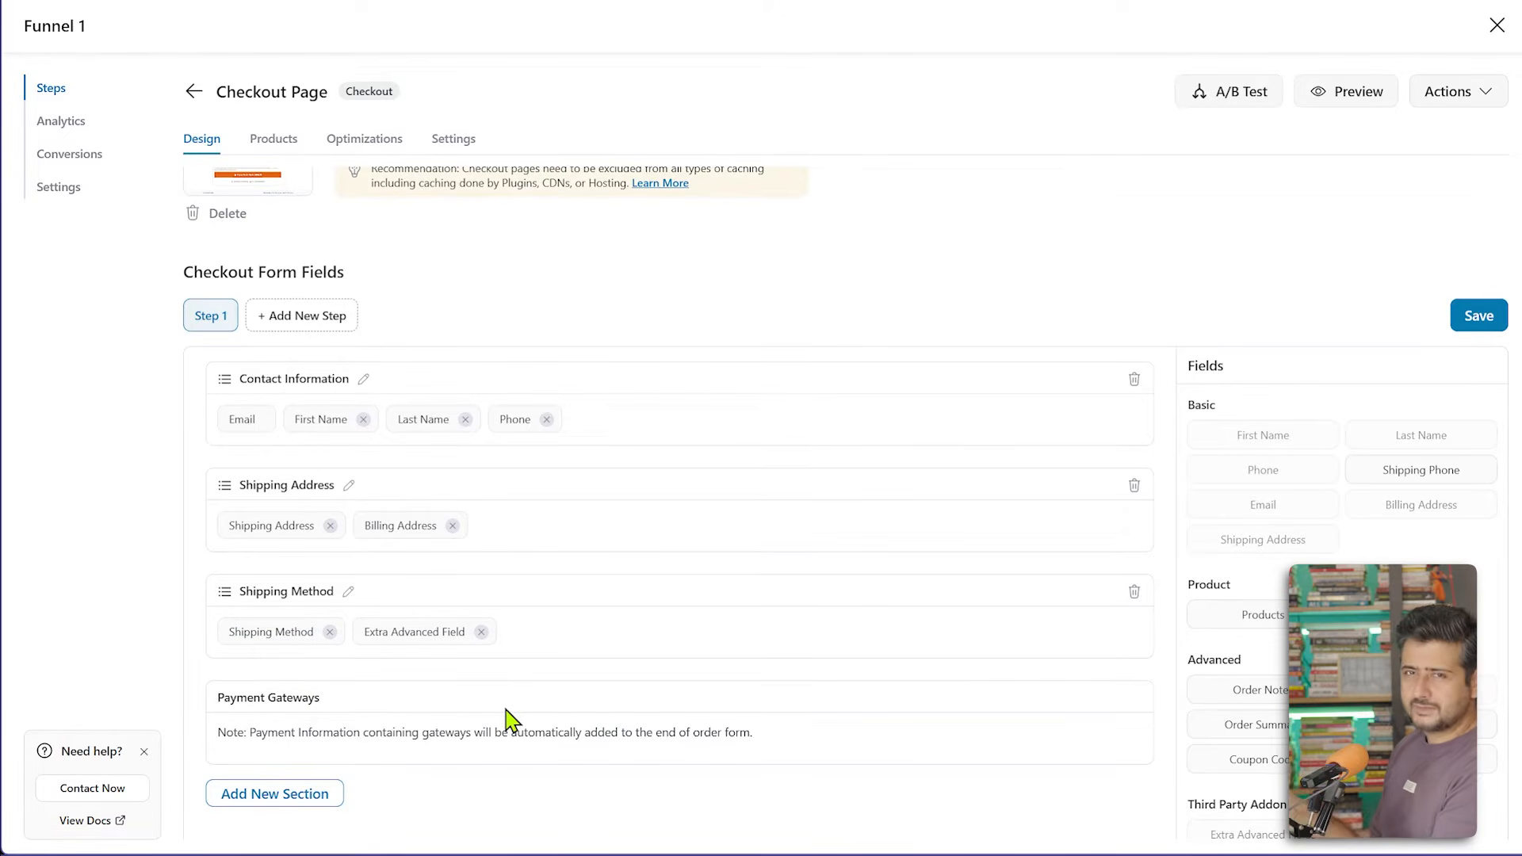
- Add the Products and Order Notes fields to the Shipping Method section of the checkout form
{"action": "scroll", "coordinate": [507, 718], "scroll_direction": "down", "scroll_amount": 2}
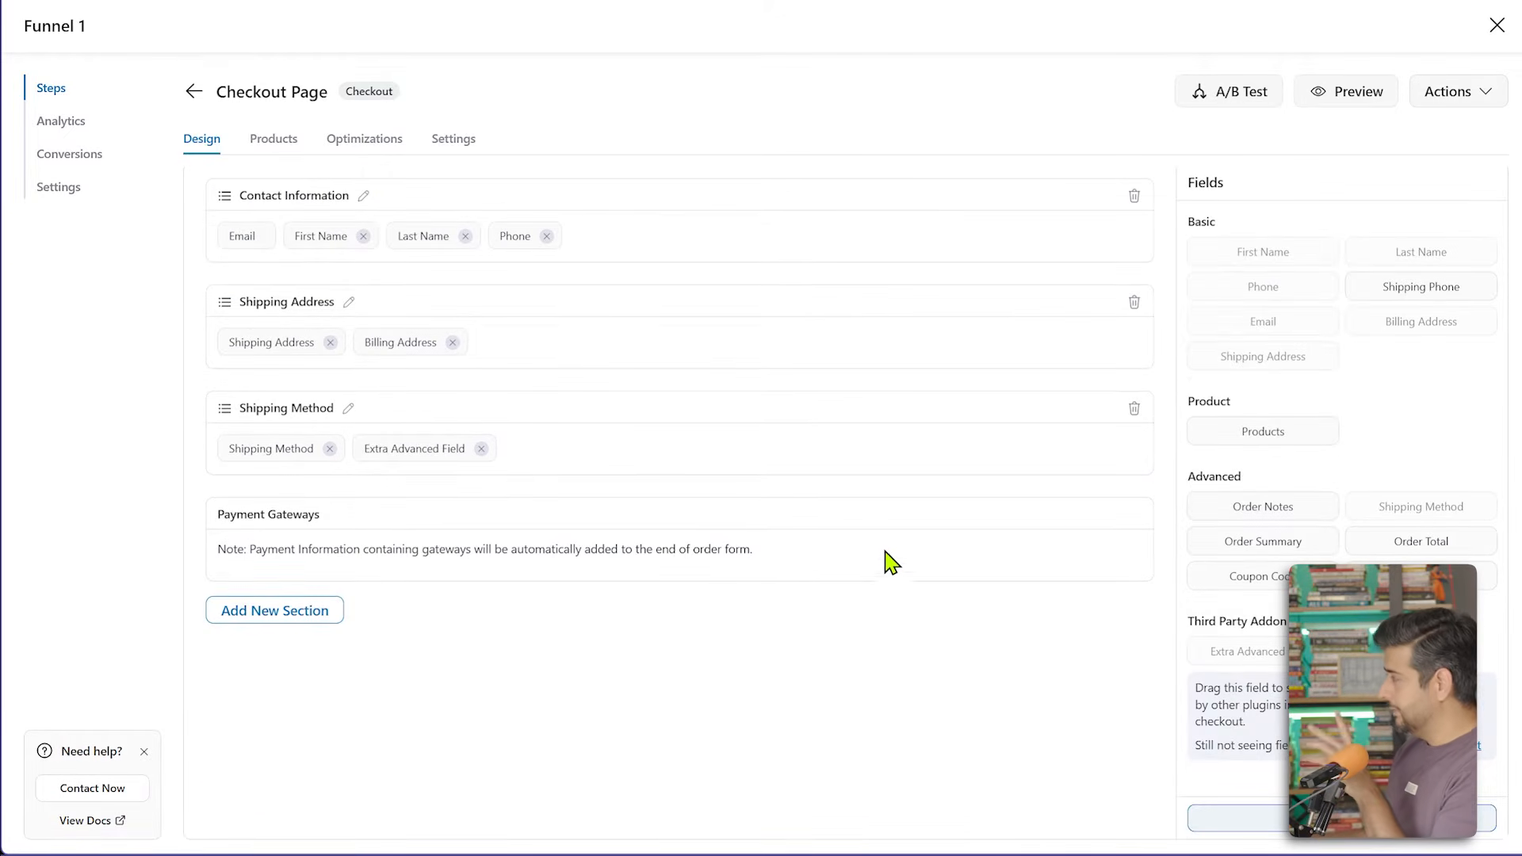
{"action": "left_click_drag", "start_coordinate": [1256, 433], "coordinate": [535, 476]}
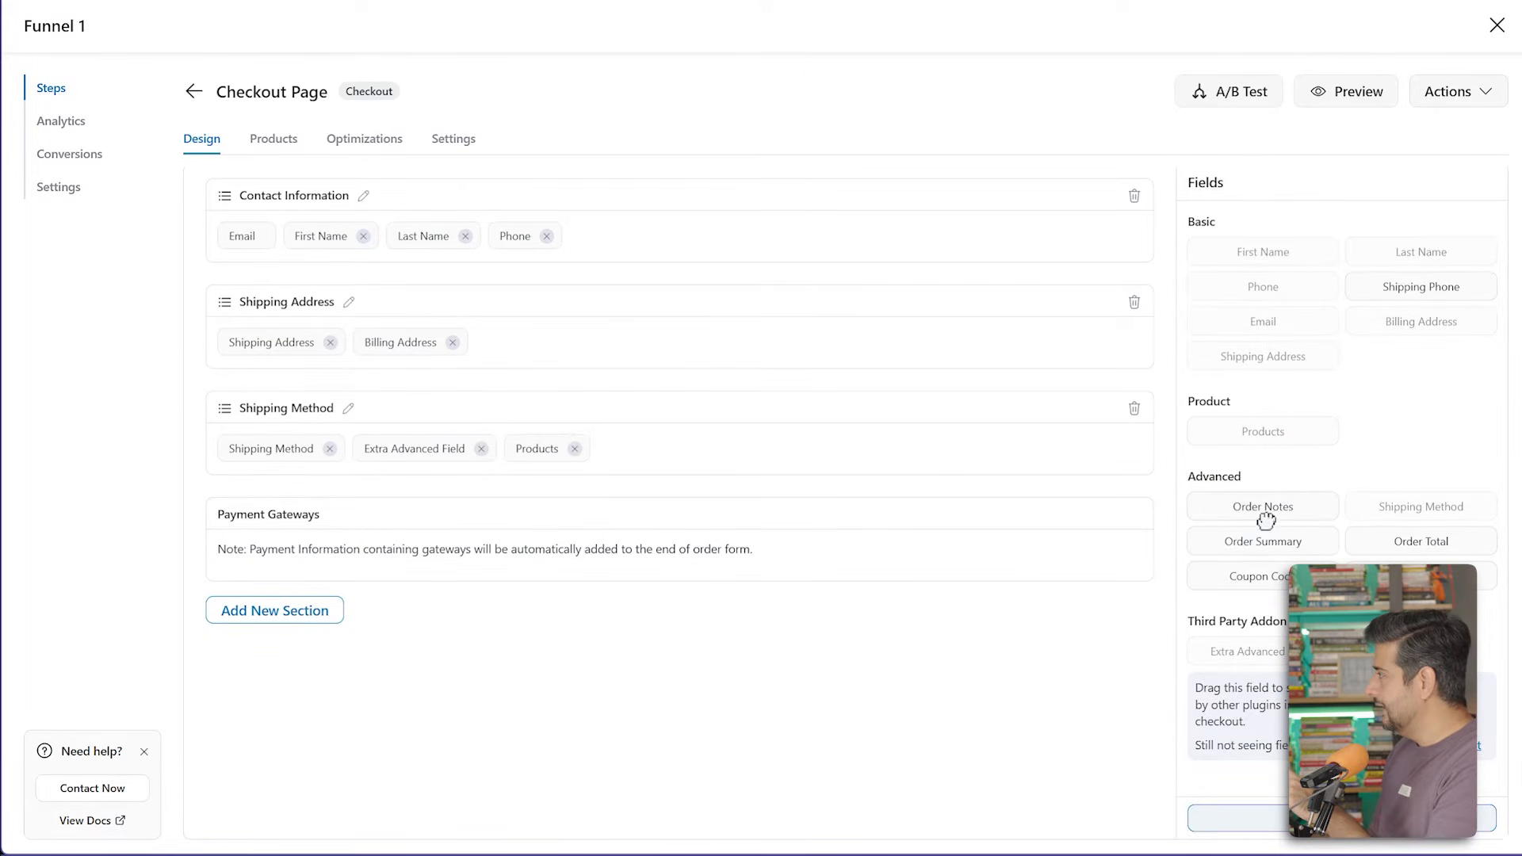
{"action": "left_click_drag", "start_coordinate": [1266, 505], "coordinate": [663, 464]}
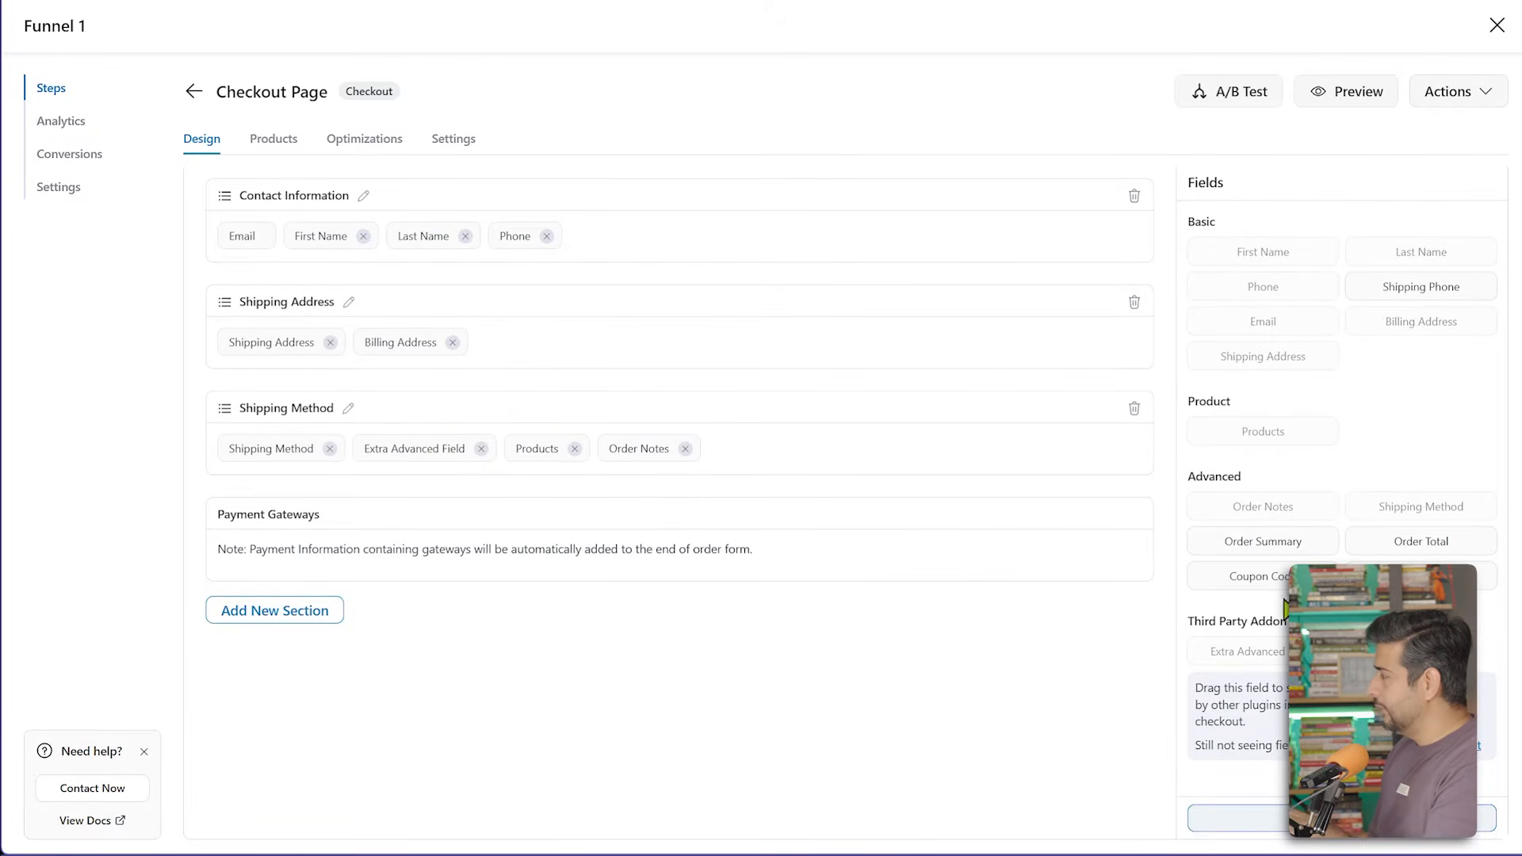
{"action": "scroll", "coordinate": [1276, 602], "scroll_direction": "up", "scroll_amount": 5}
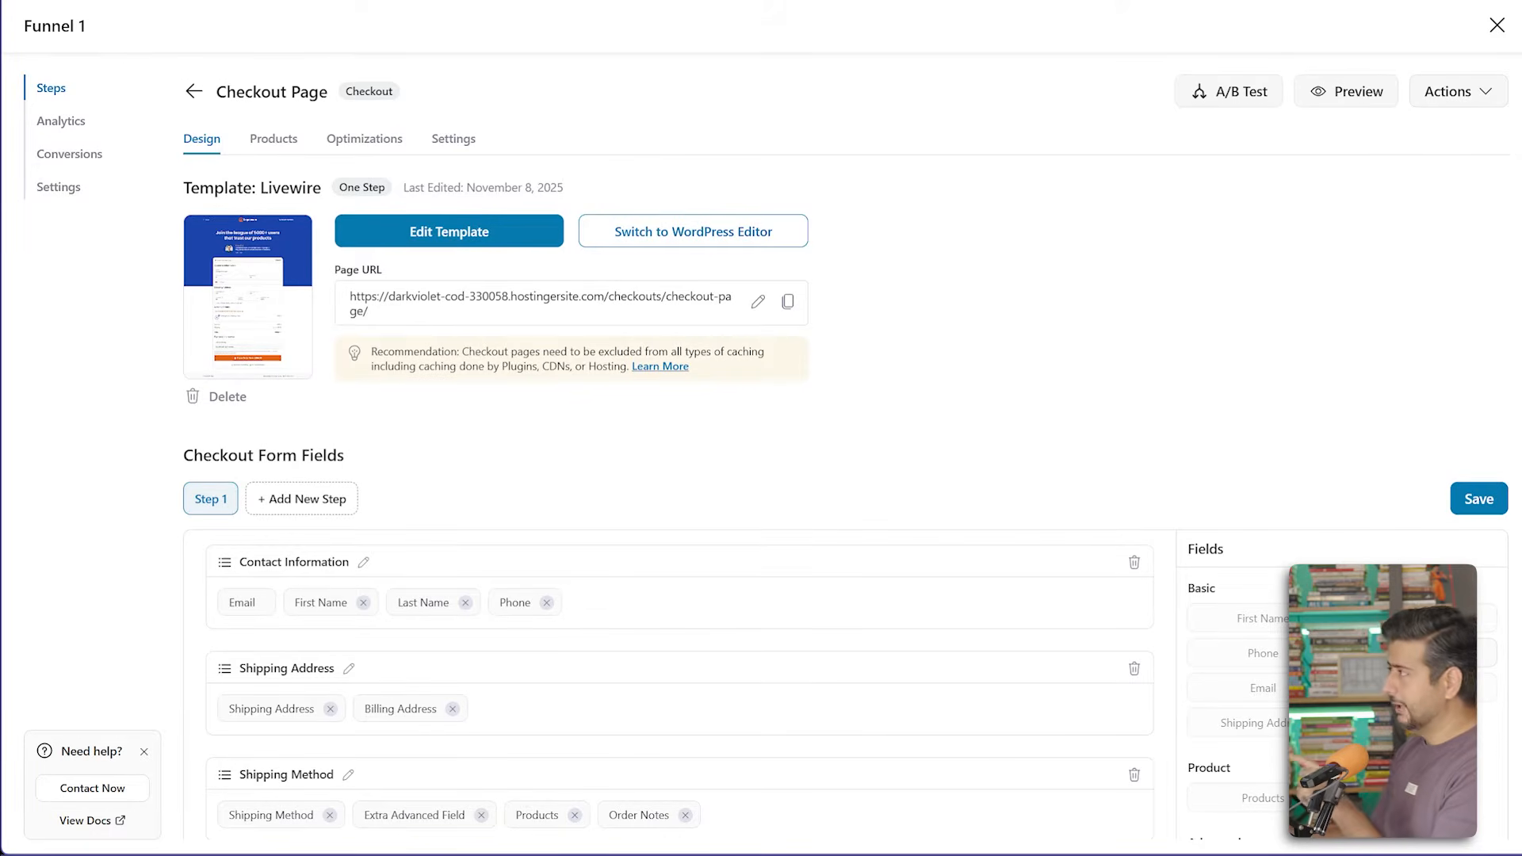
- Review the checkout page's product discount types and optimization options, and return to the funnel's steps
{"action": "left_click", "coordinate": [273, 139]}
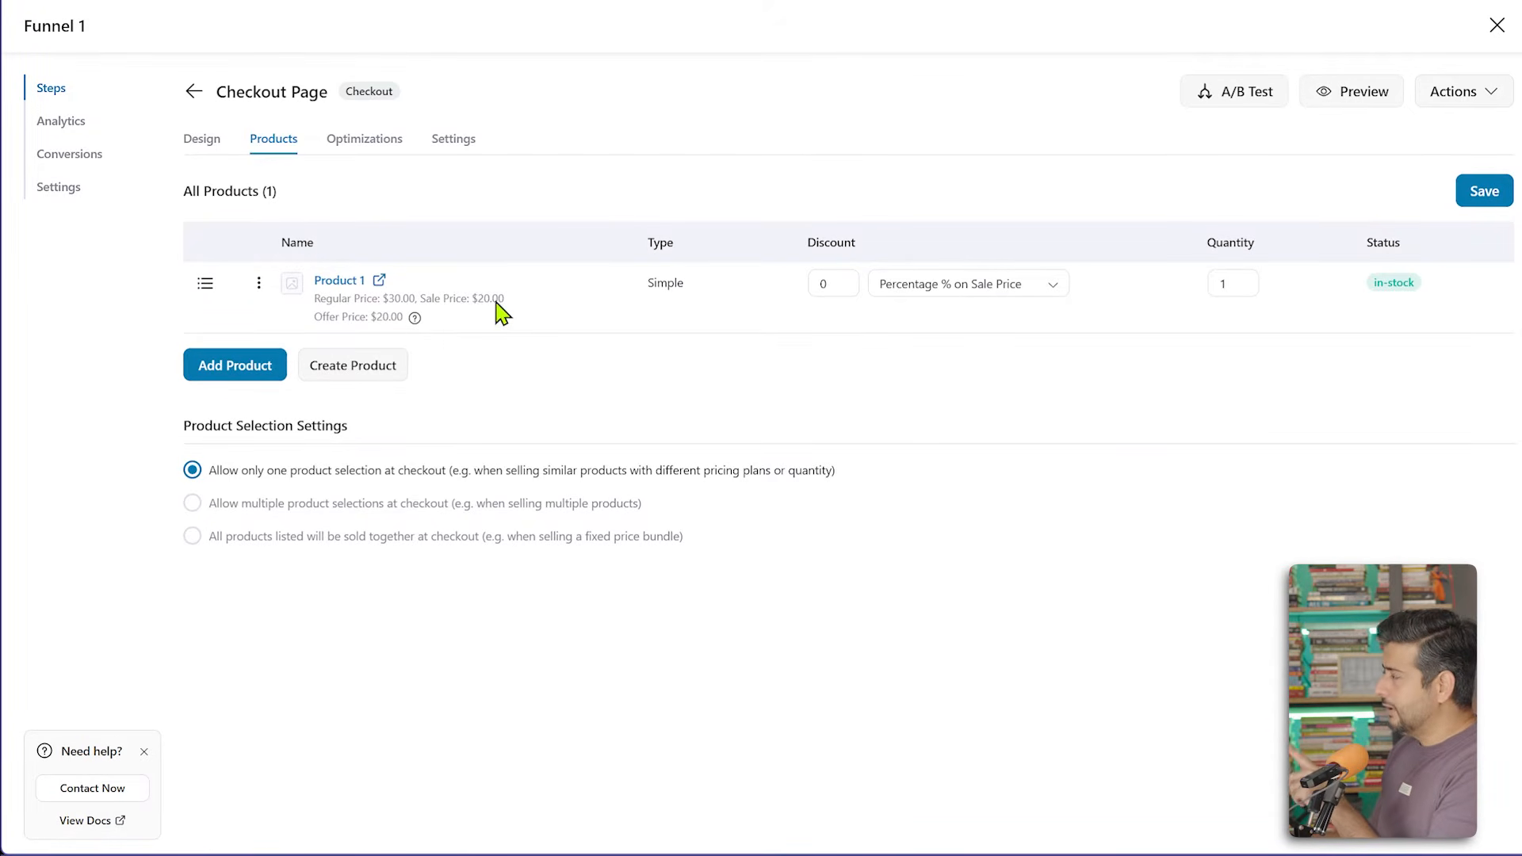
{"action": "left_click", "coordinate": [1038, 294]}
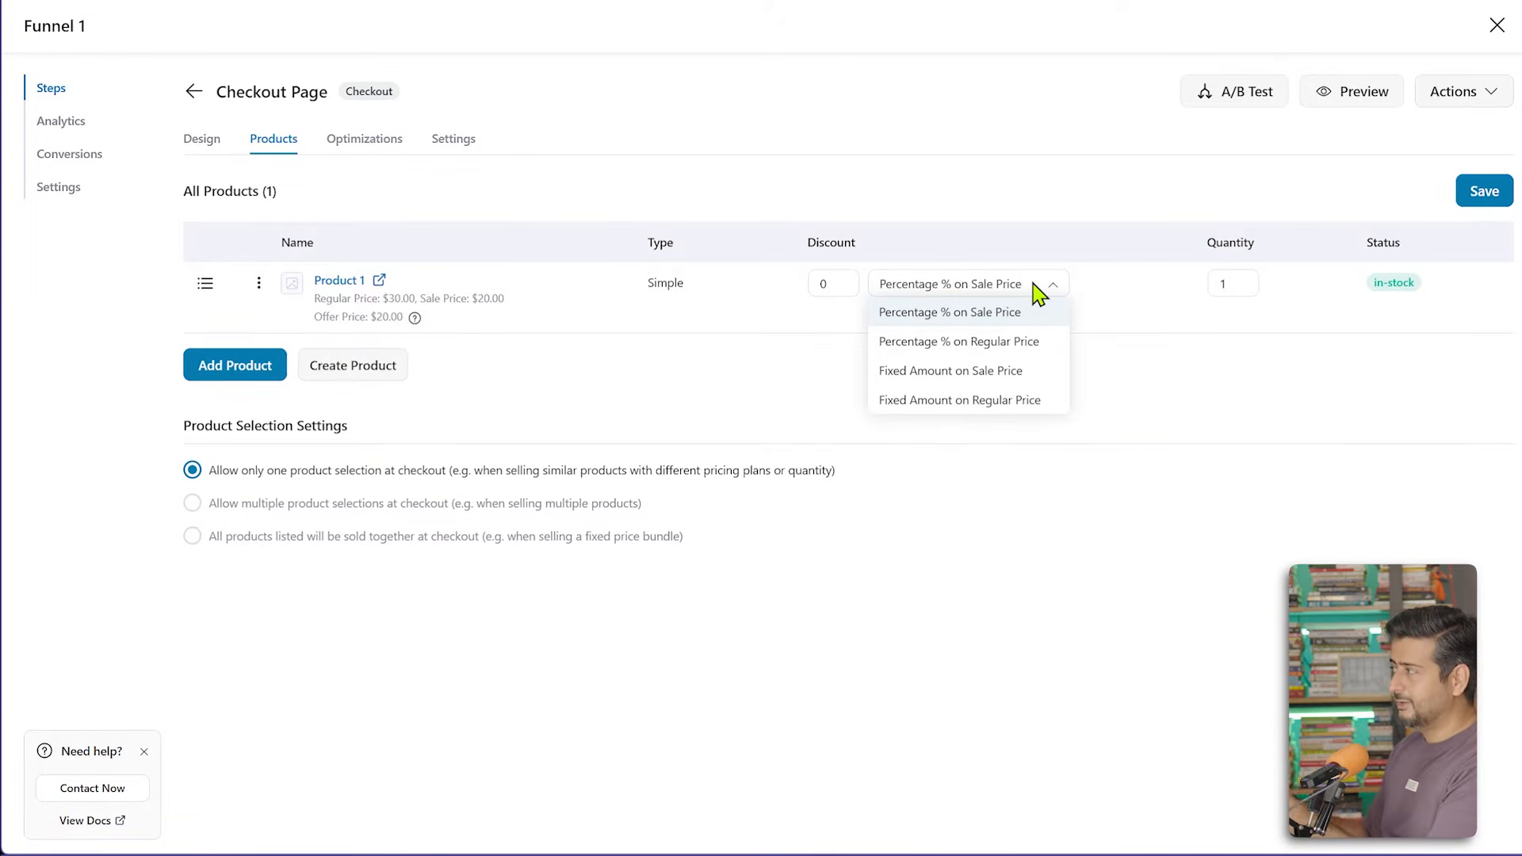
{"action": "left_click", "coordinate": [371, 145]}
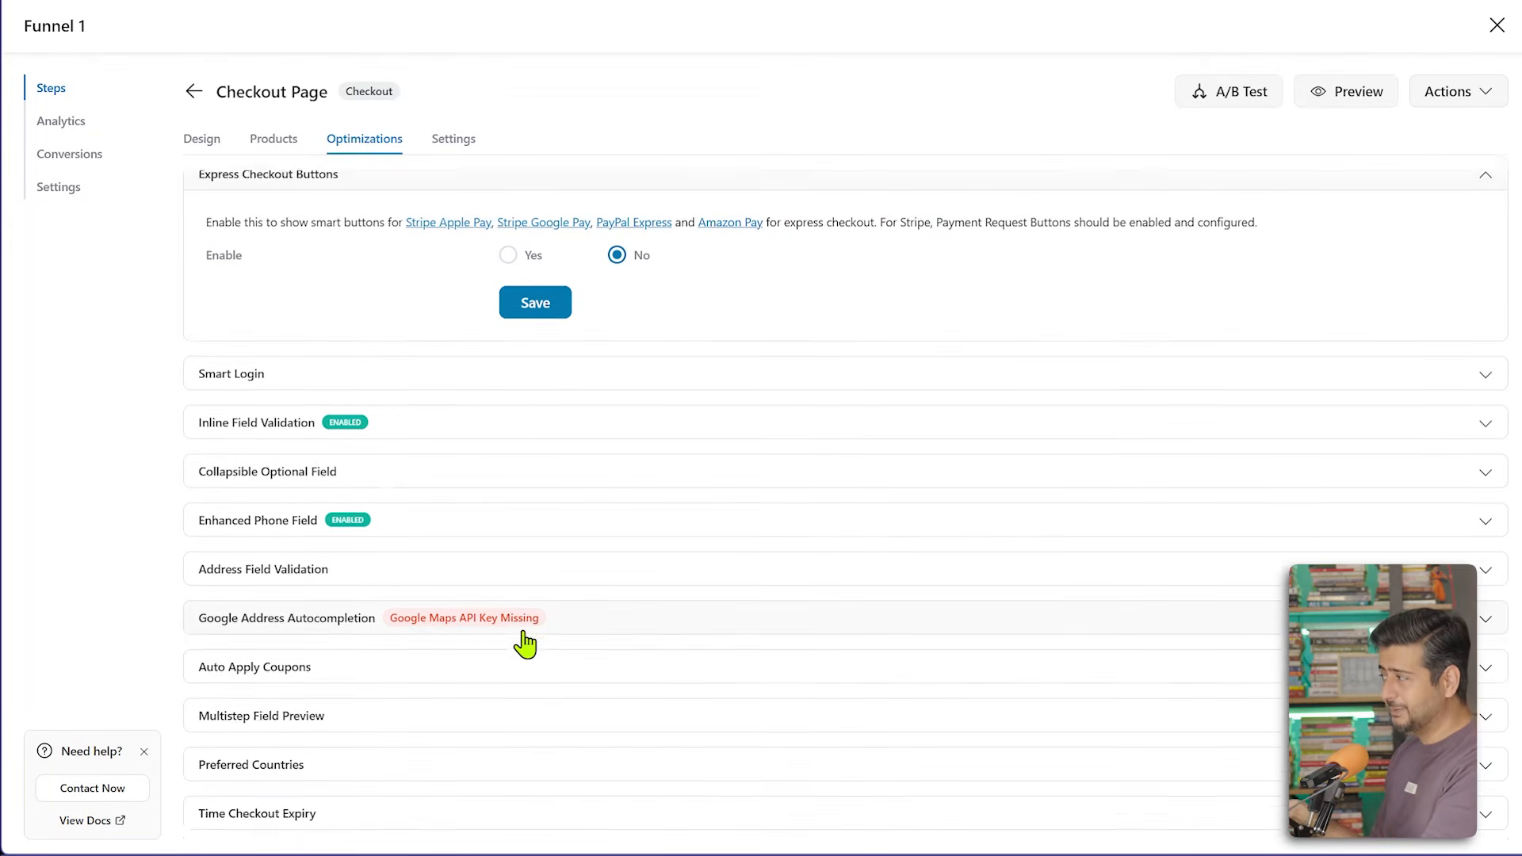
{"action": "scroll", "coordinate": [523, 639], "scroll_direction": "down", "scroll_amount": 1}
{"action": "scroll", "coordinate": [477, 597], "scroll_direction": "down", "scroll_amount": 1}
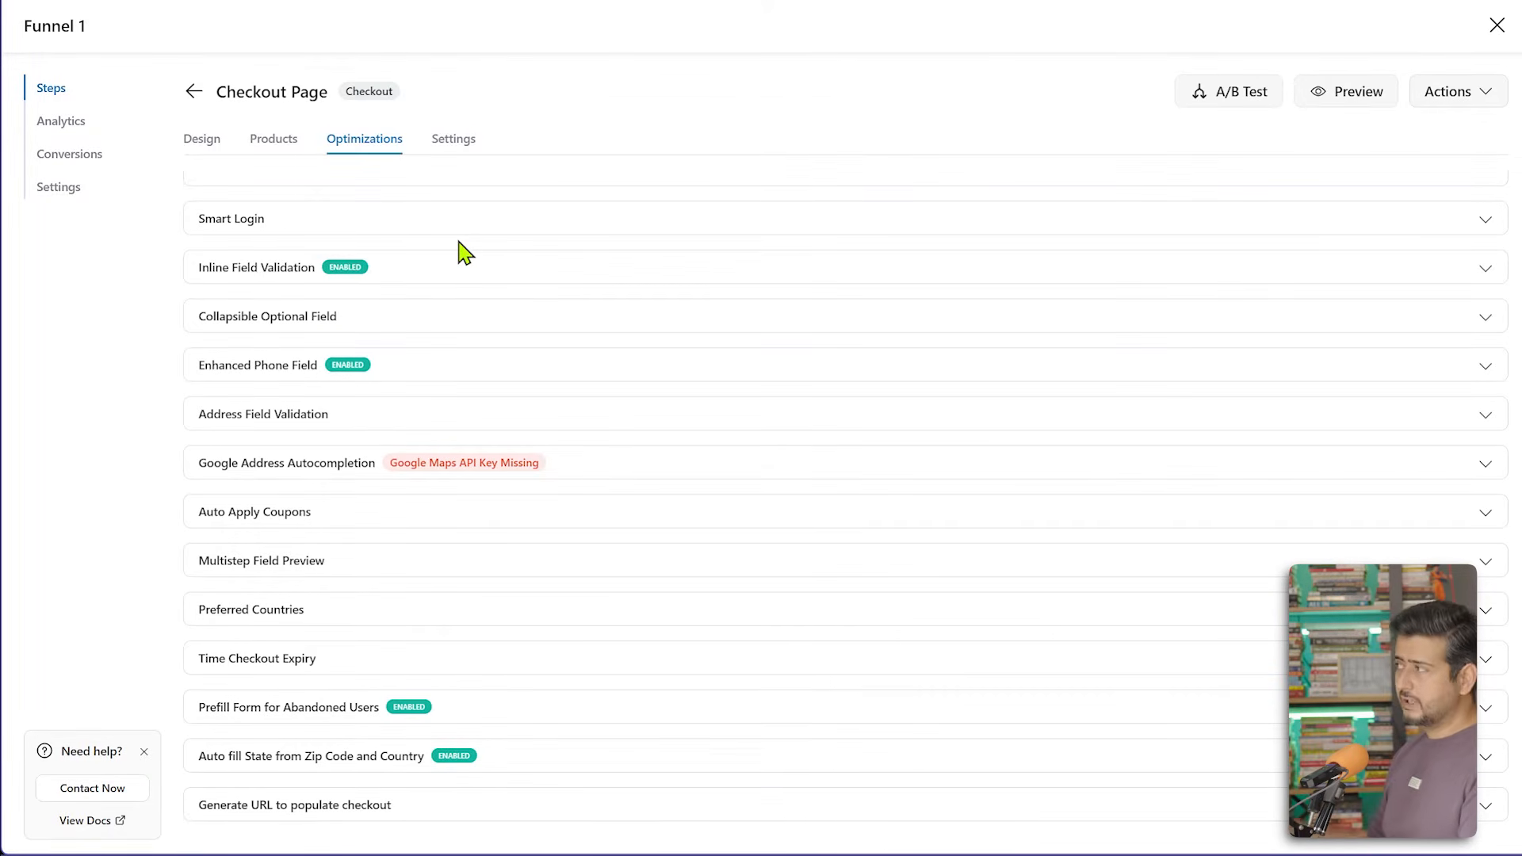
{"action": "left_click", "coordinate": [191, 91]}
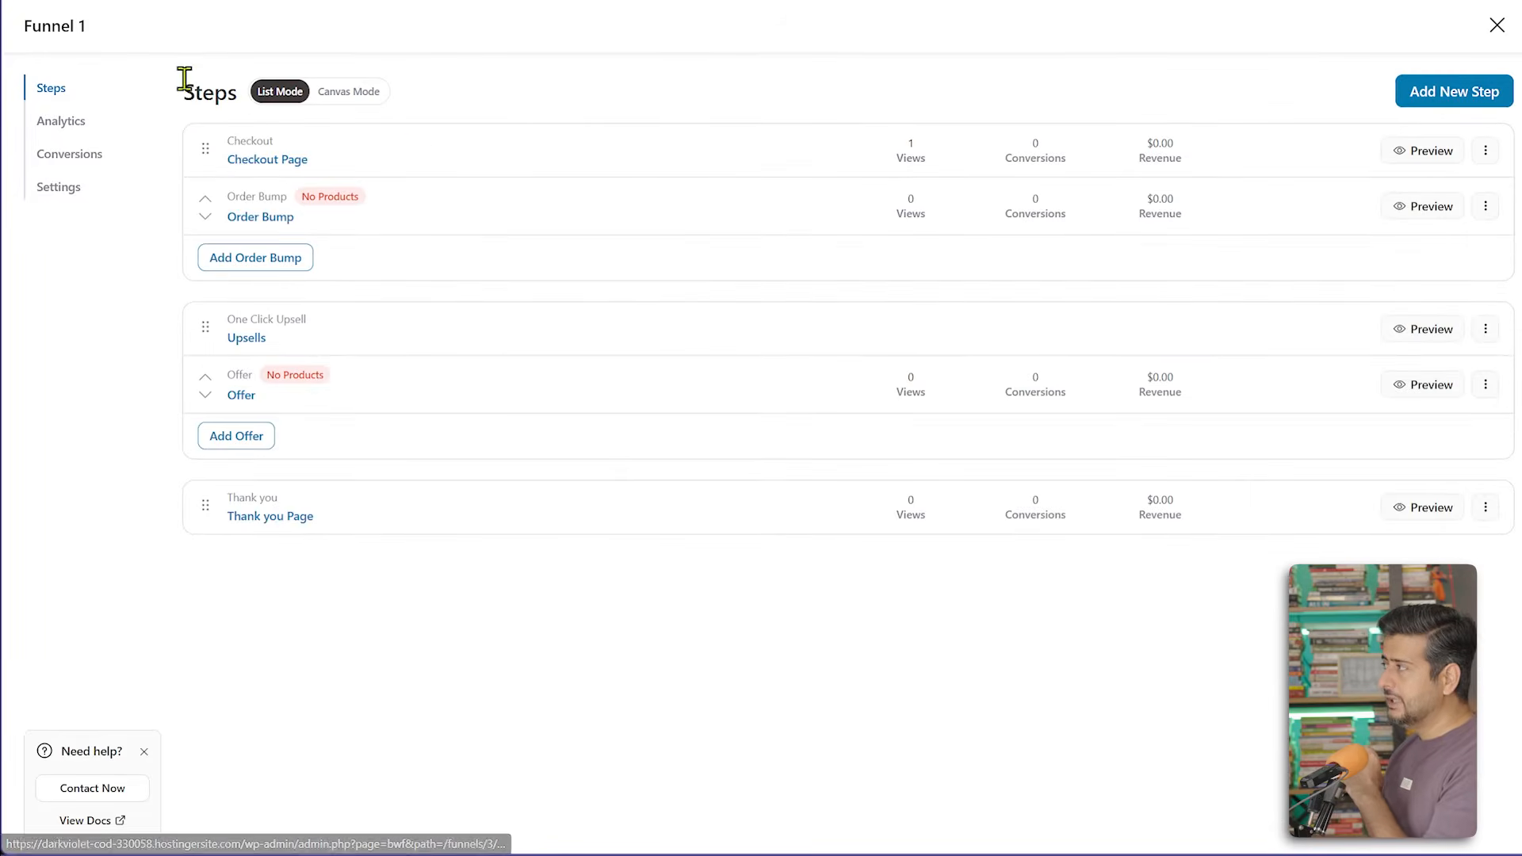
- Open the order bump and add Product 2 to it
{"action": "left_click", "coordinate": [283, 222]}
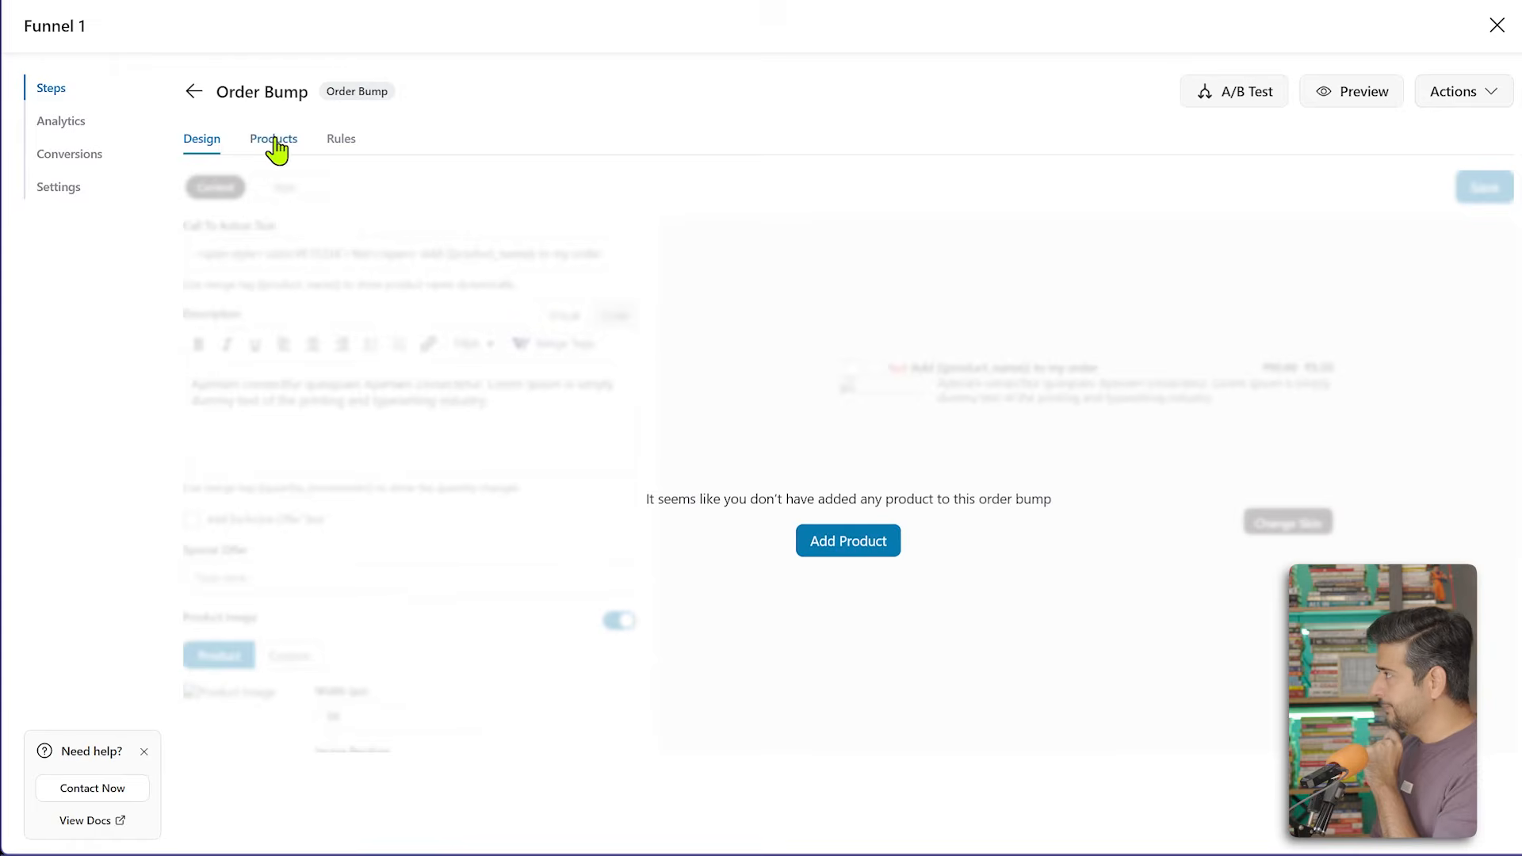
{"action": "left_click", "coordinate": [839, 547]}
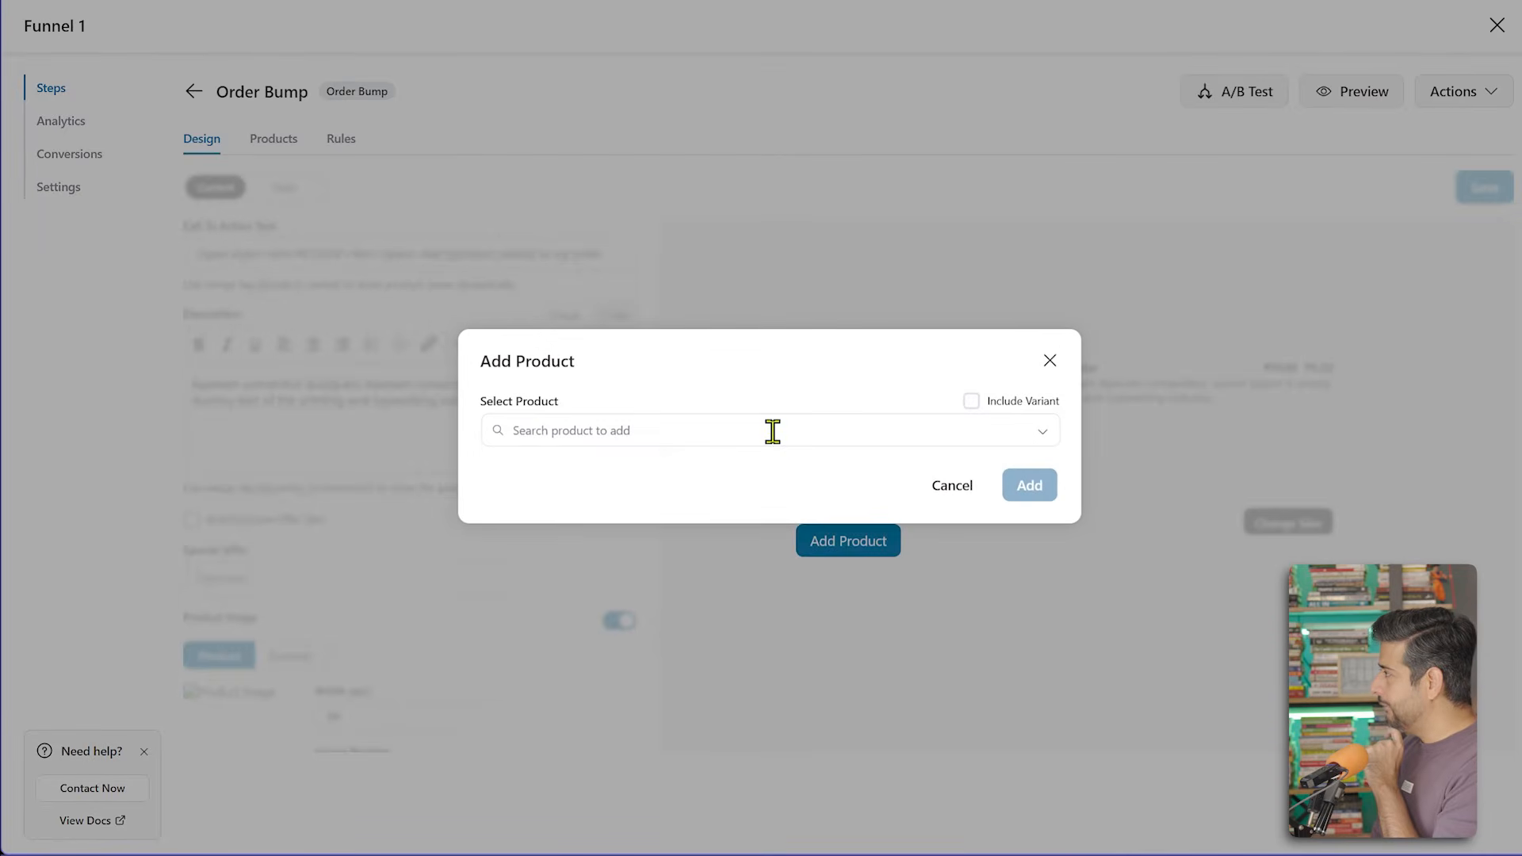
{"action": "left_click", "coordinate": [771, 432]}
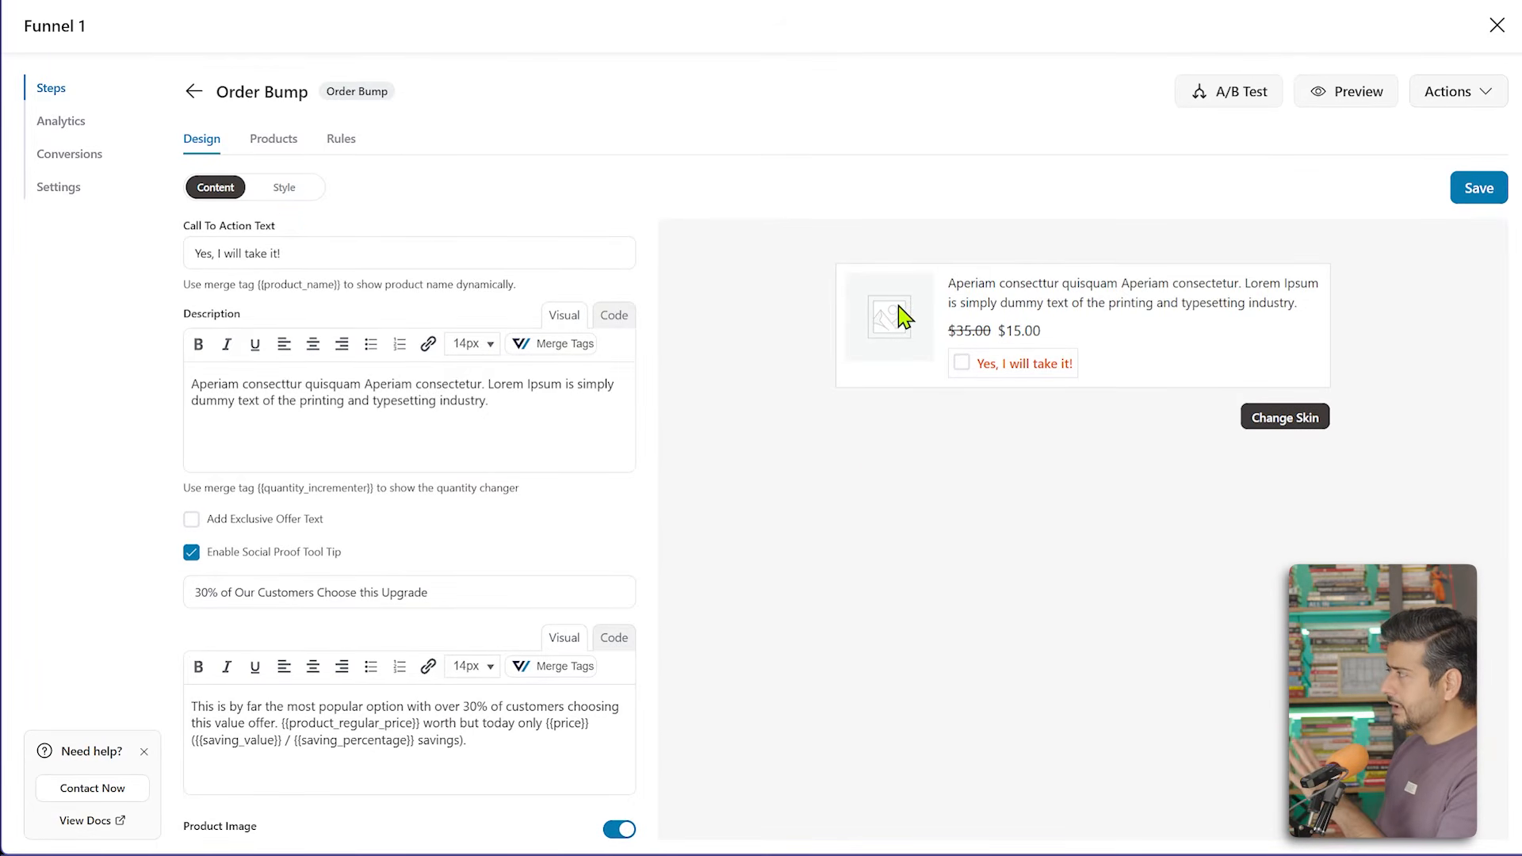
- Change the order bump's skin to the Special Offer design with the "Yes! Add to My Order" button
{"action": "mouse_move", "coordinate": [1052, 369]}
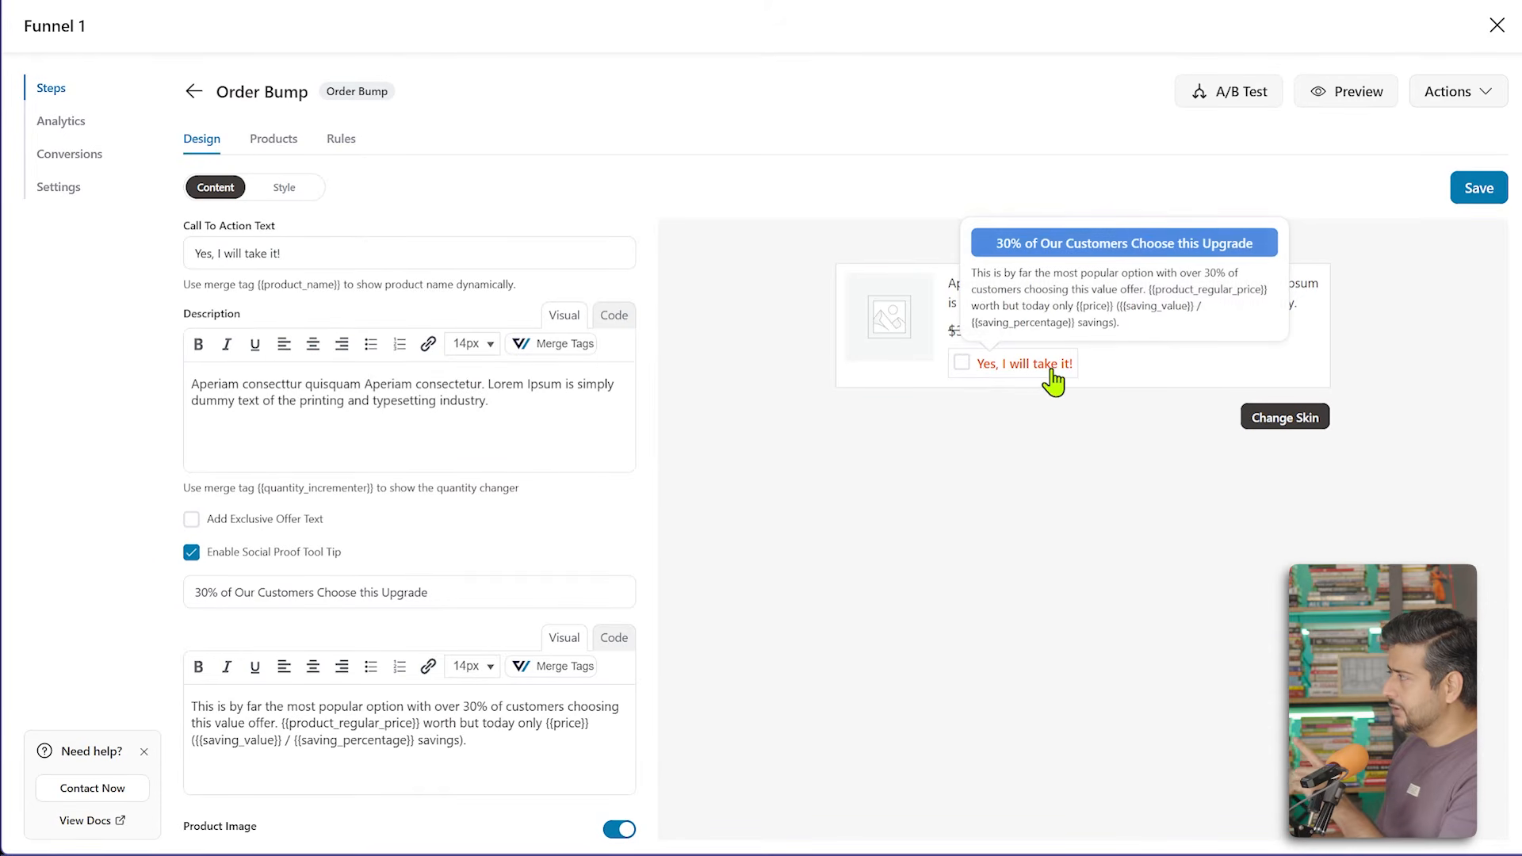
{"action": "left_click", "coordinate": [1273, 419]}
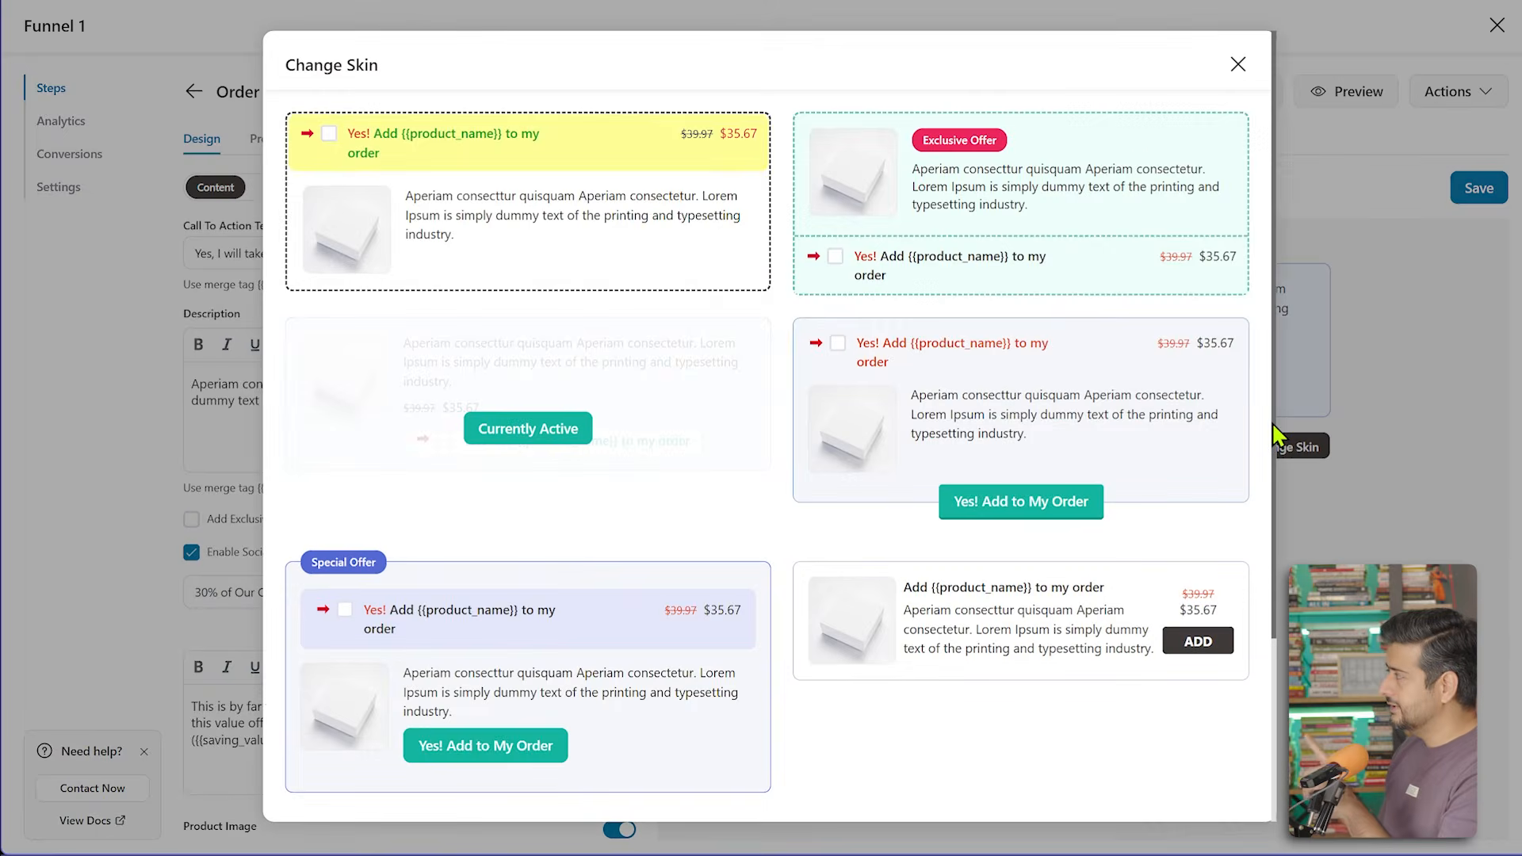
{"action": "left_click", "coordinate": [547, 693]}
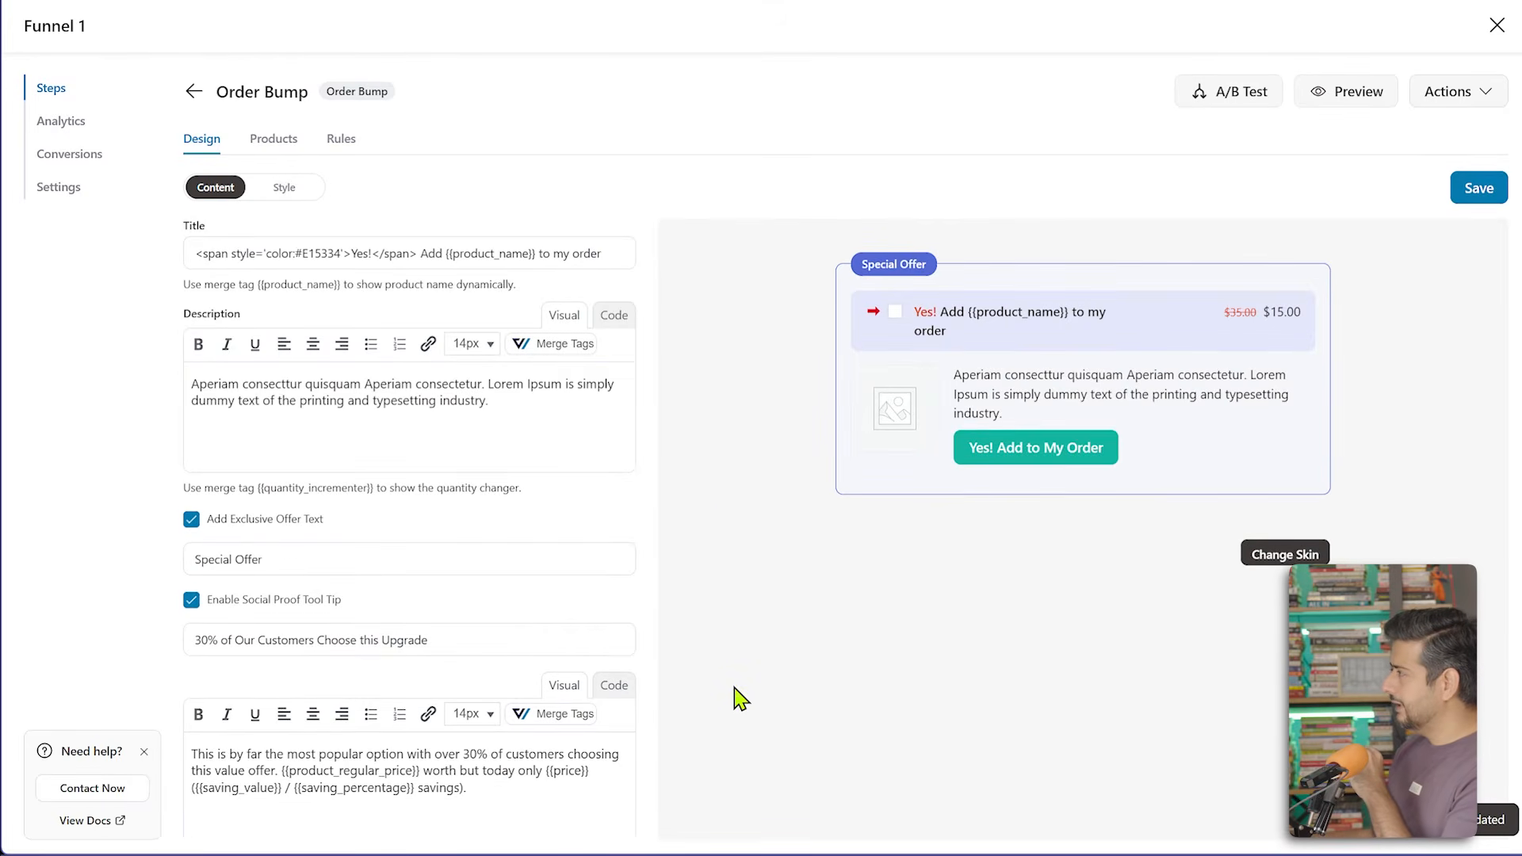
- Set the order bump's Product 2 discount to 15 percent on the sale price and save it
{"action": "left_click", "coordinate": [282, 151]}
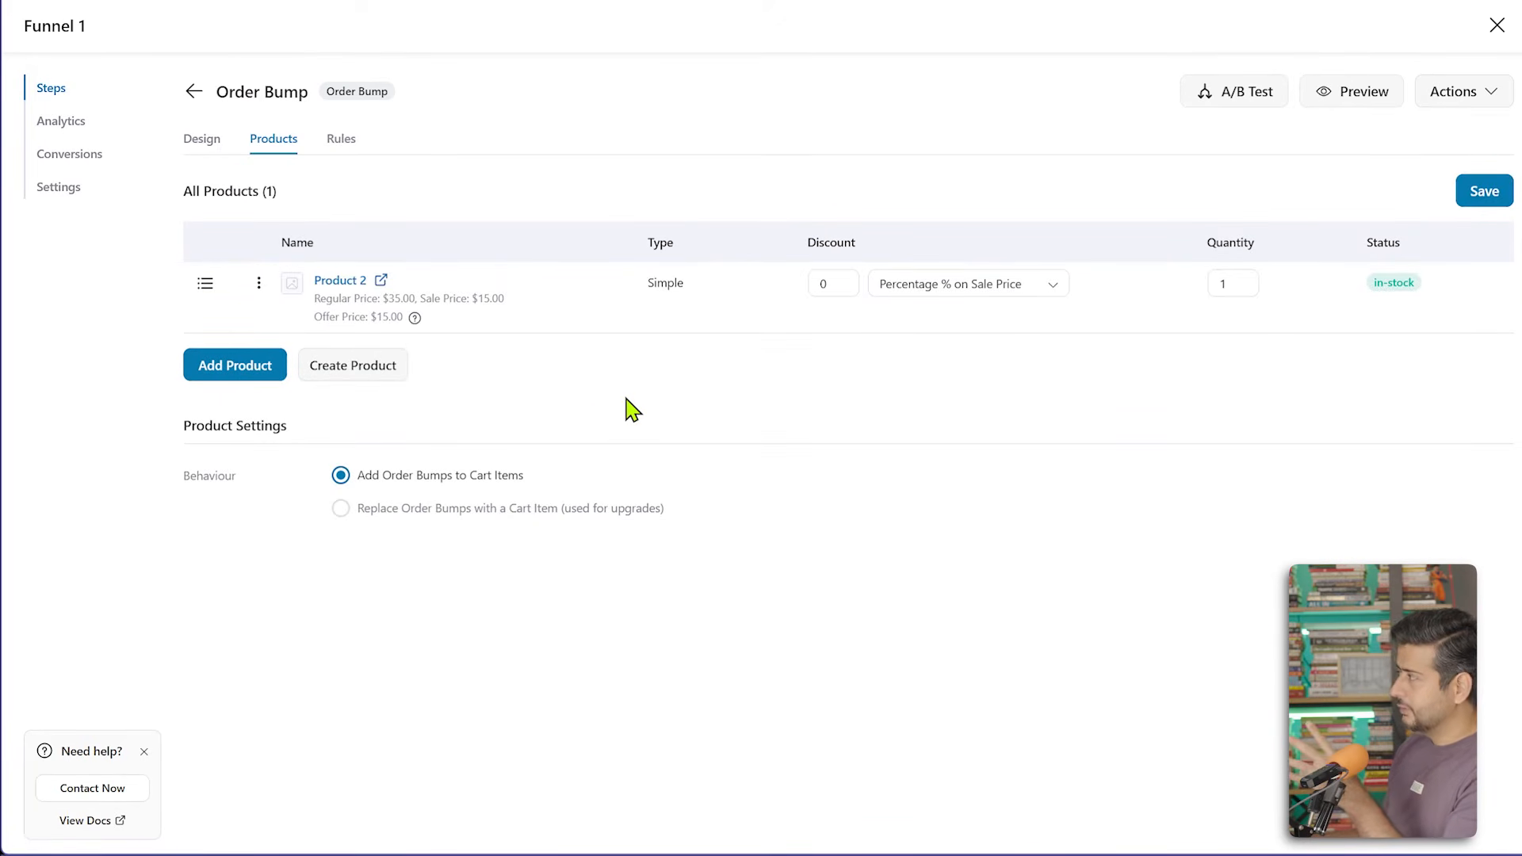
{"action": "double_click", "coordinate": [832, 289]}
{"action": "type", "text": "15"}
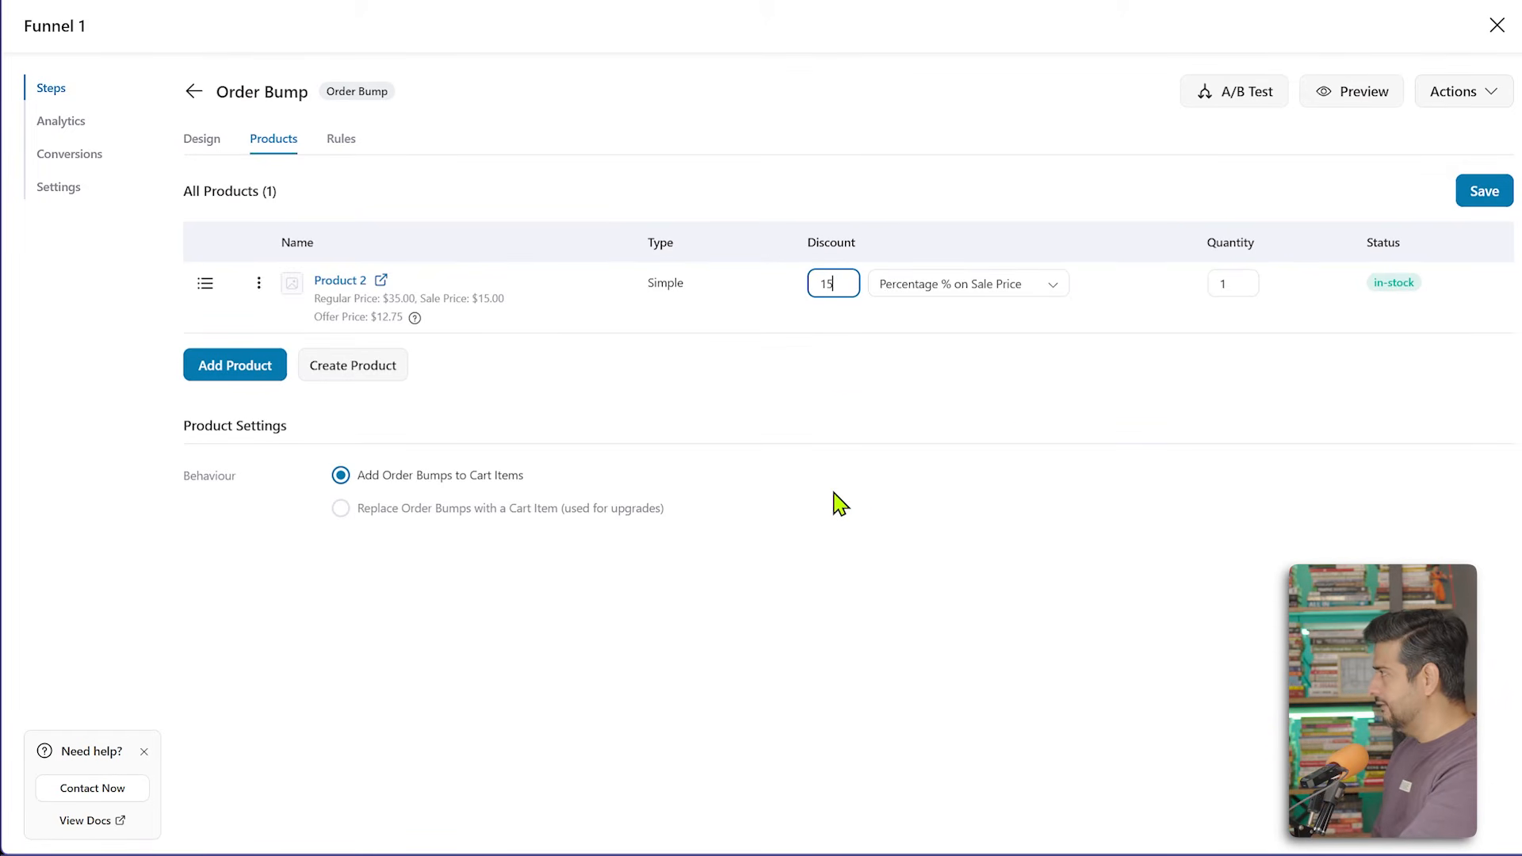
{"action": "left_click", "coordinate": [1480, 196]}
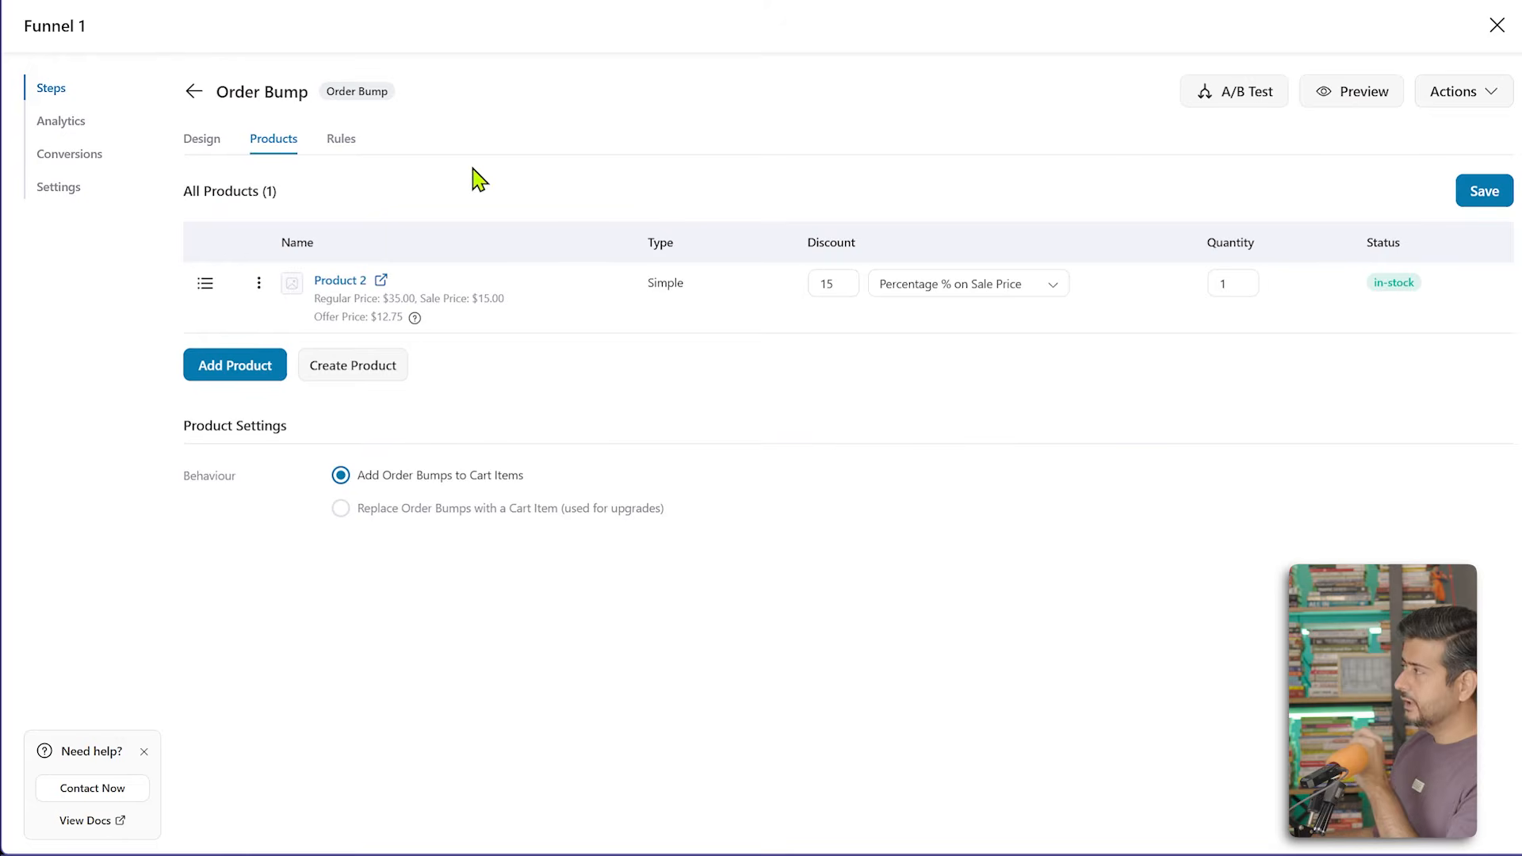
- Examine the conditions available for order bump rules without choosing one, and leave the order bump
{"action": "left_click", "coordinate": [340, 146]}
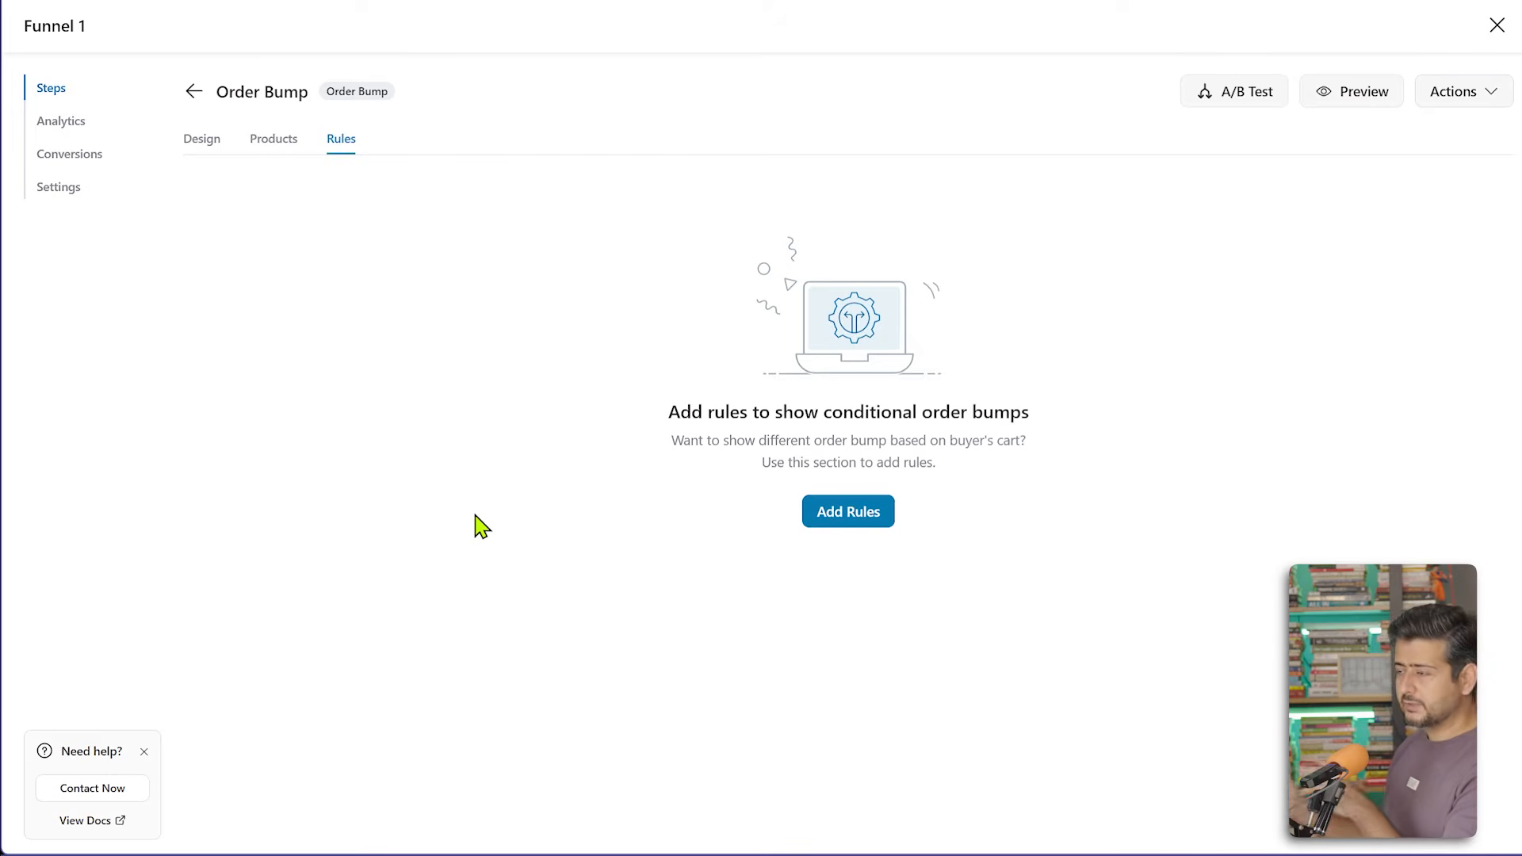
{"action": "left_click", "coordinate": [865, 517]}
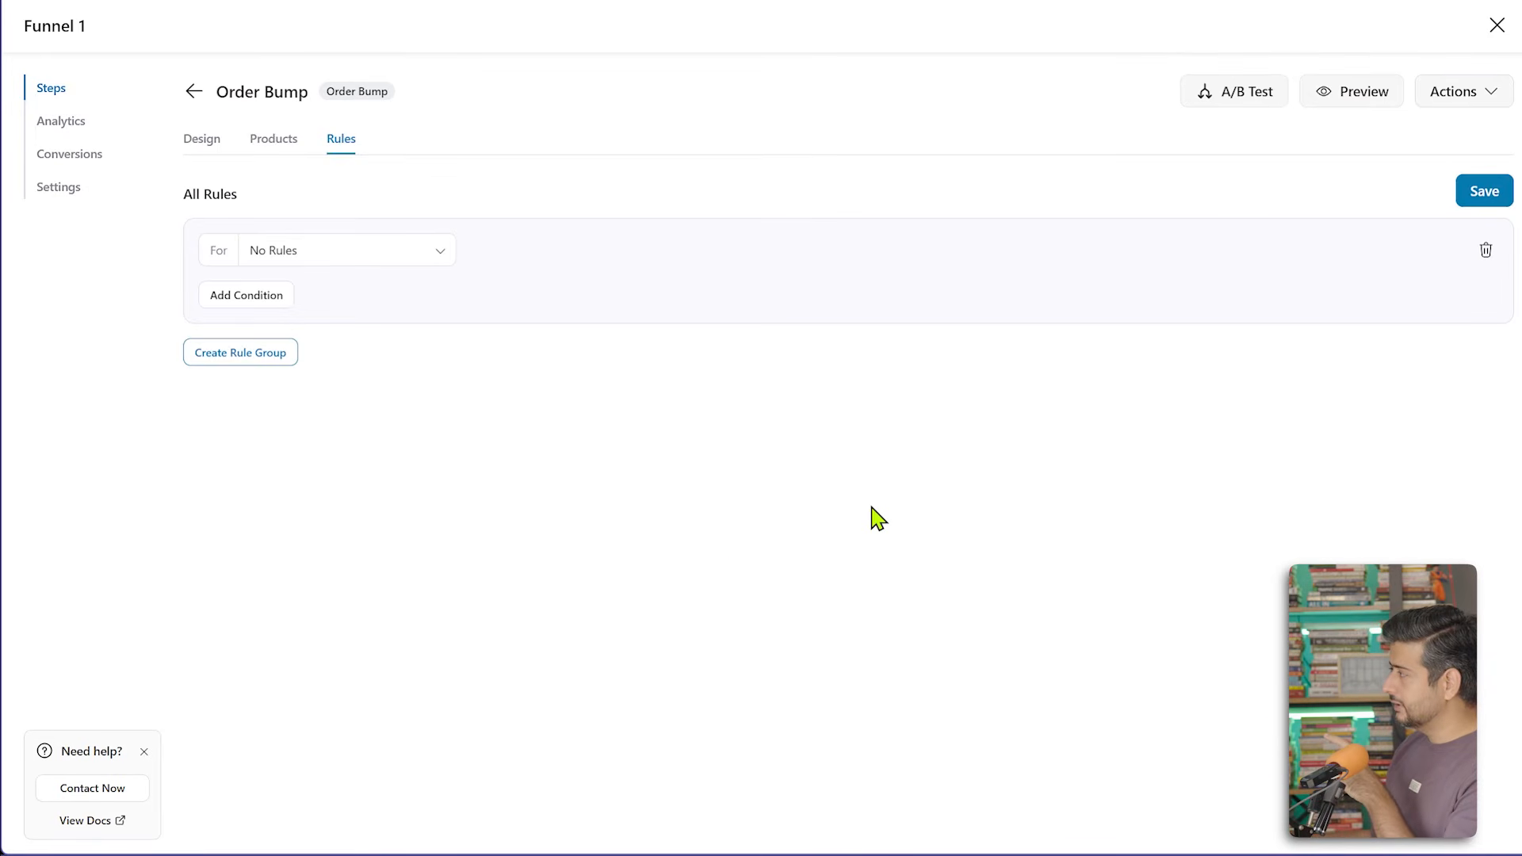
{"action": "left_click", "coordinate": [425, 250]}
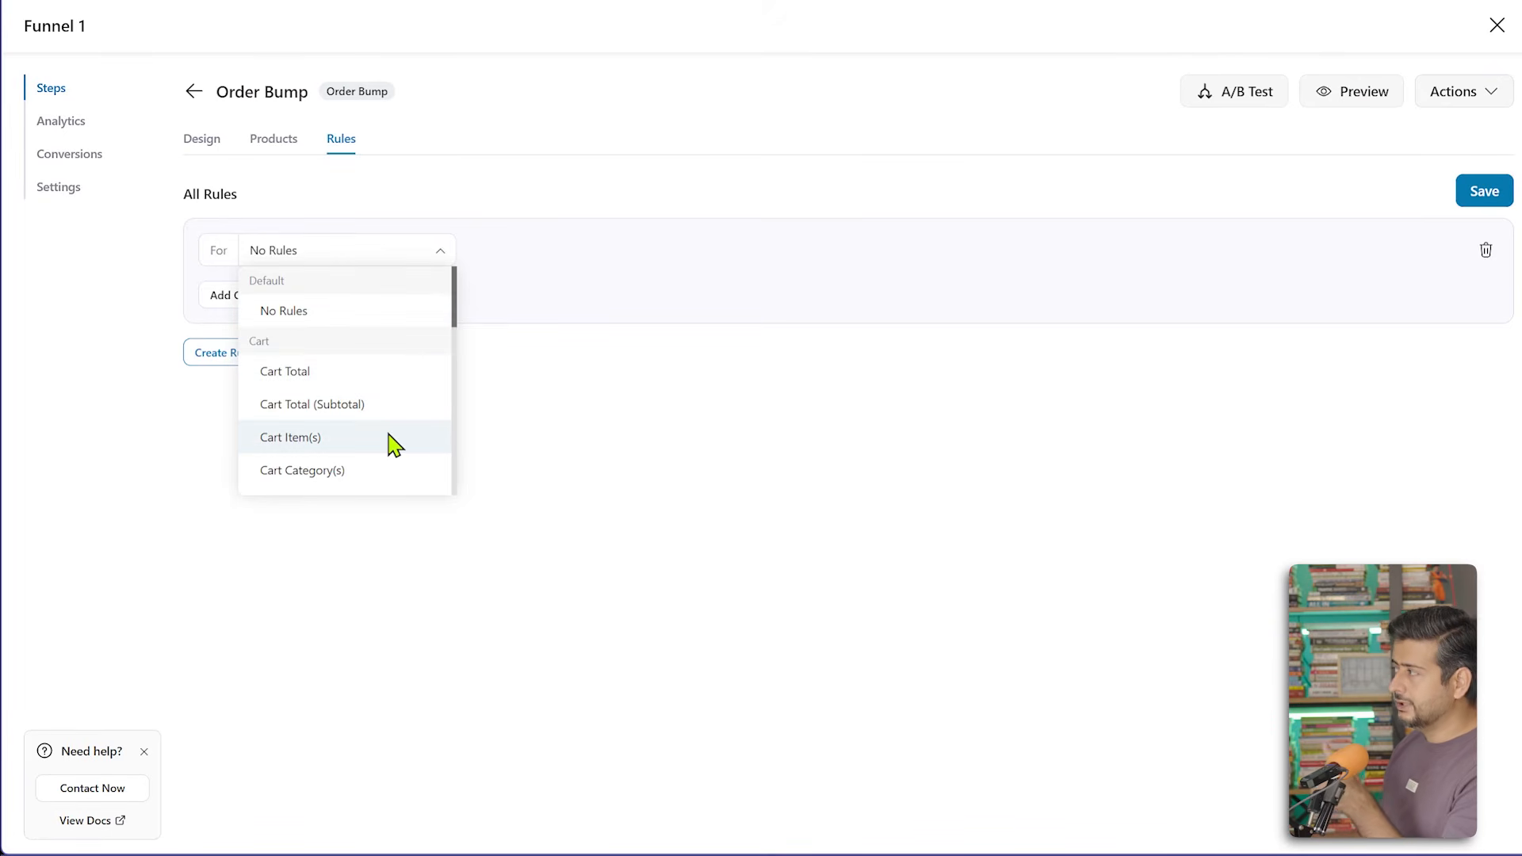
{"action": "left_click", "coordinate": [647, 487]}
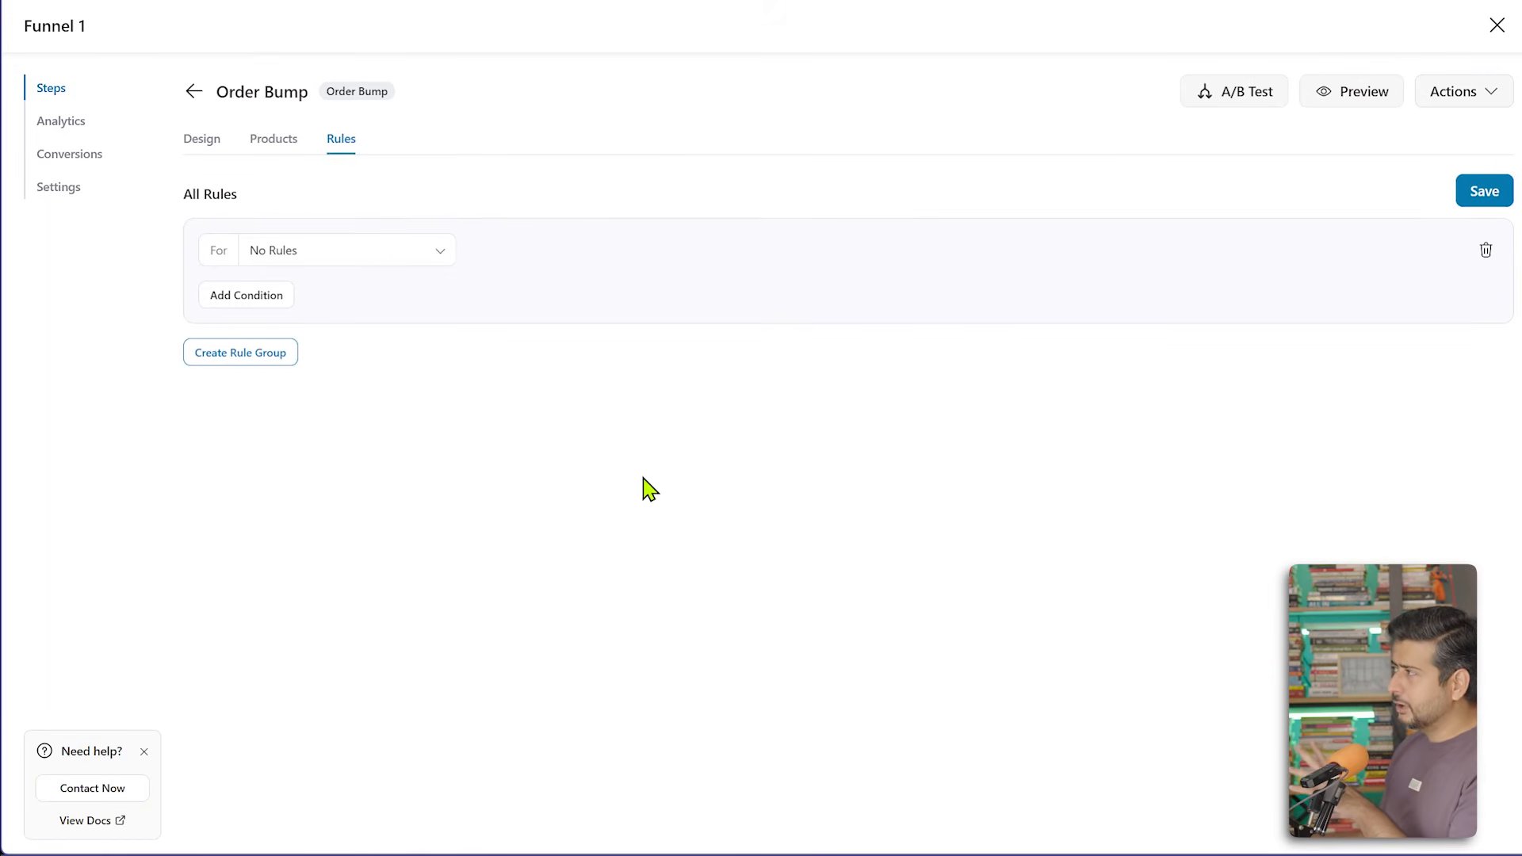
{"action": "left_click", "coordinate": [193, 92]}
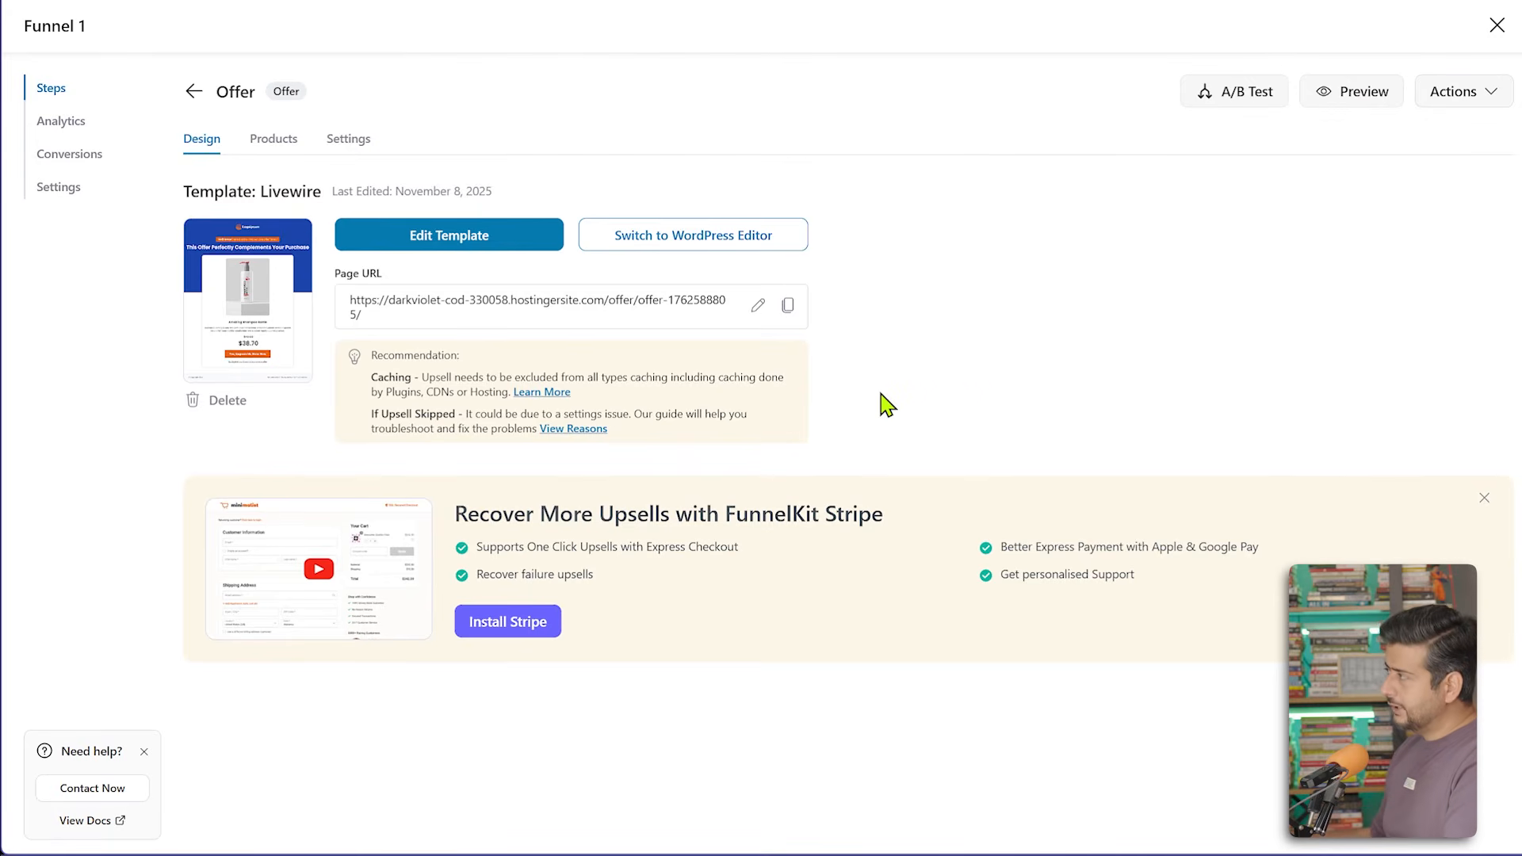
- Find Product 3 and add it as the product of the one click upsell offer
{"action": "left_click", "coordinate": [263, 151]}
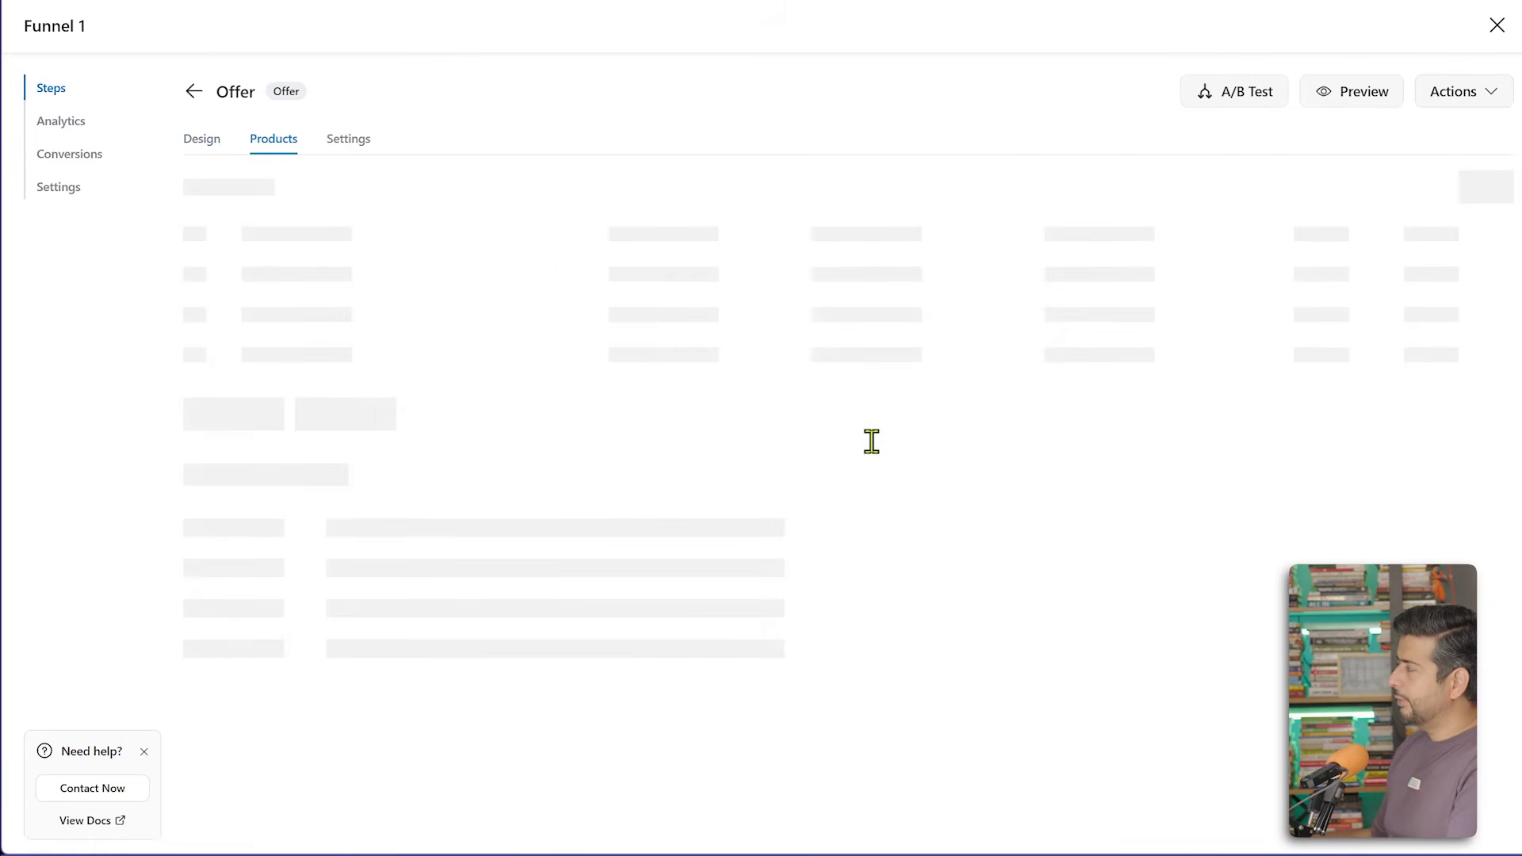
{"action": "left_click", "coordinate": [792, 510]}
{"action": "left_click", "coordinate": [764, 432]}
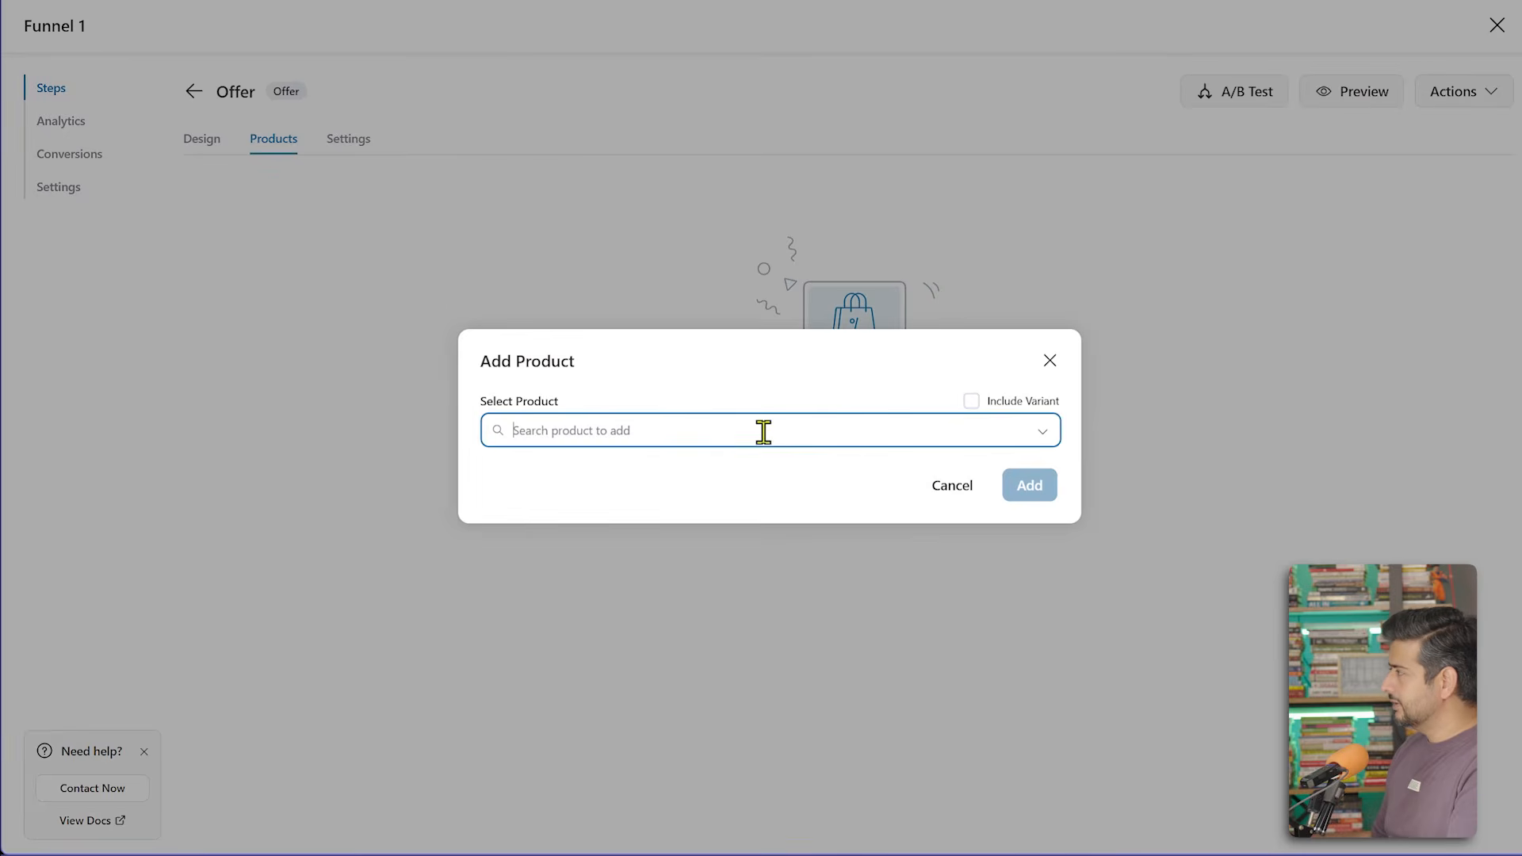
{"action": "type", "text": "product 3"}
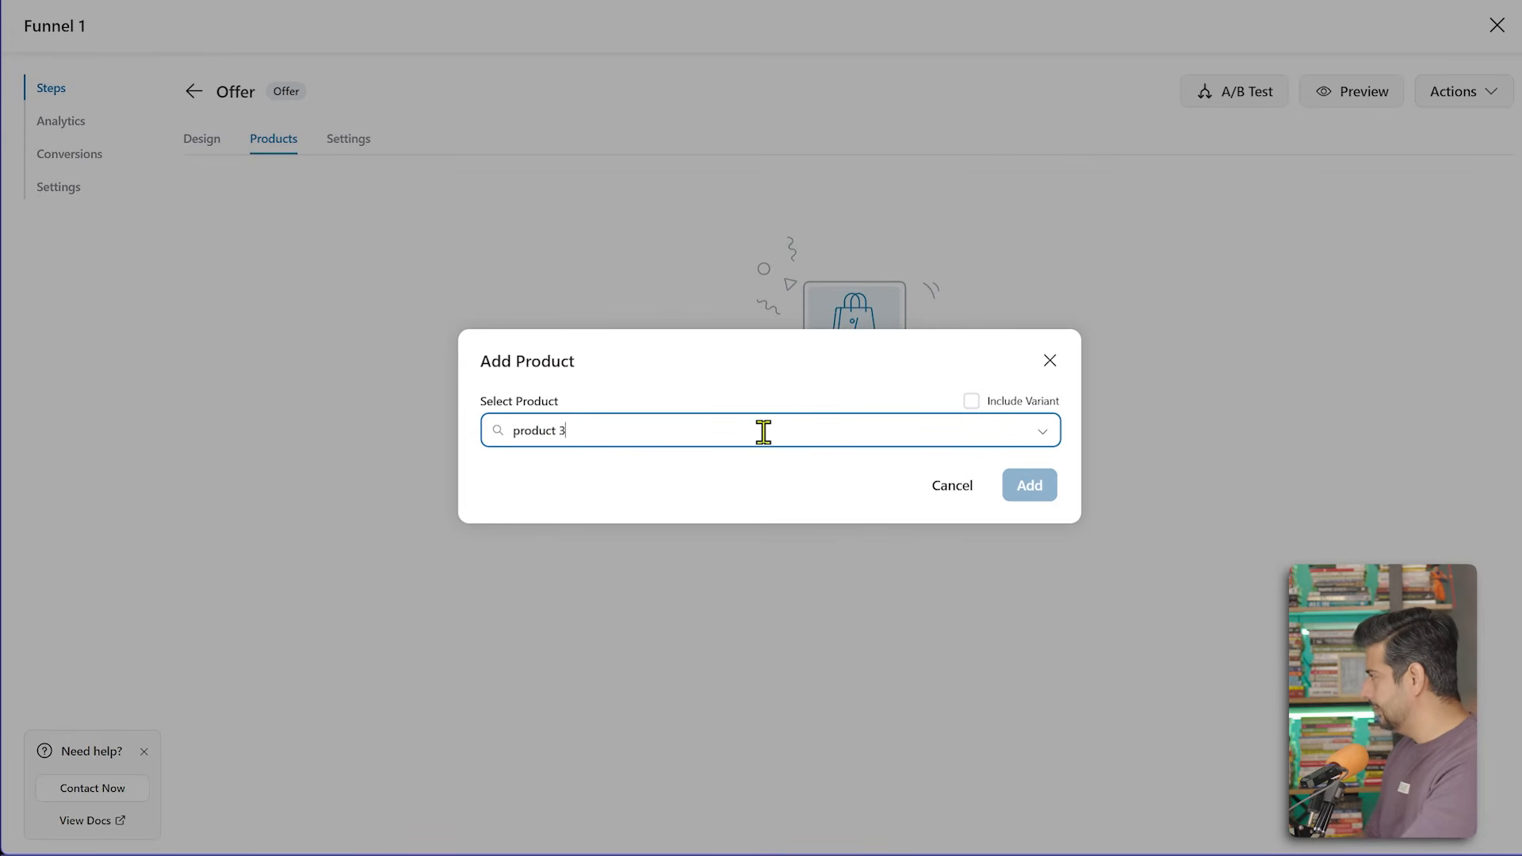
{"action": "left_click", "coordinate": [793, 465]}
{"action": "left_click", "coordinate": [1028, 506]}
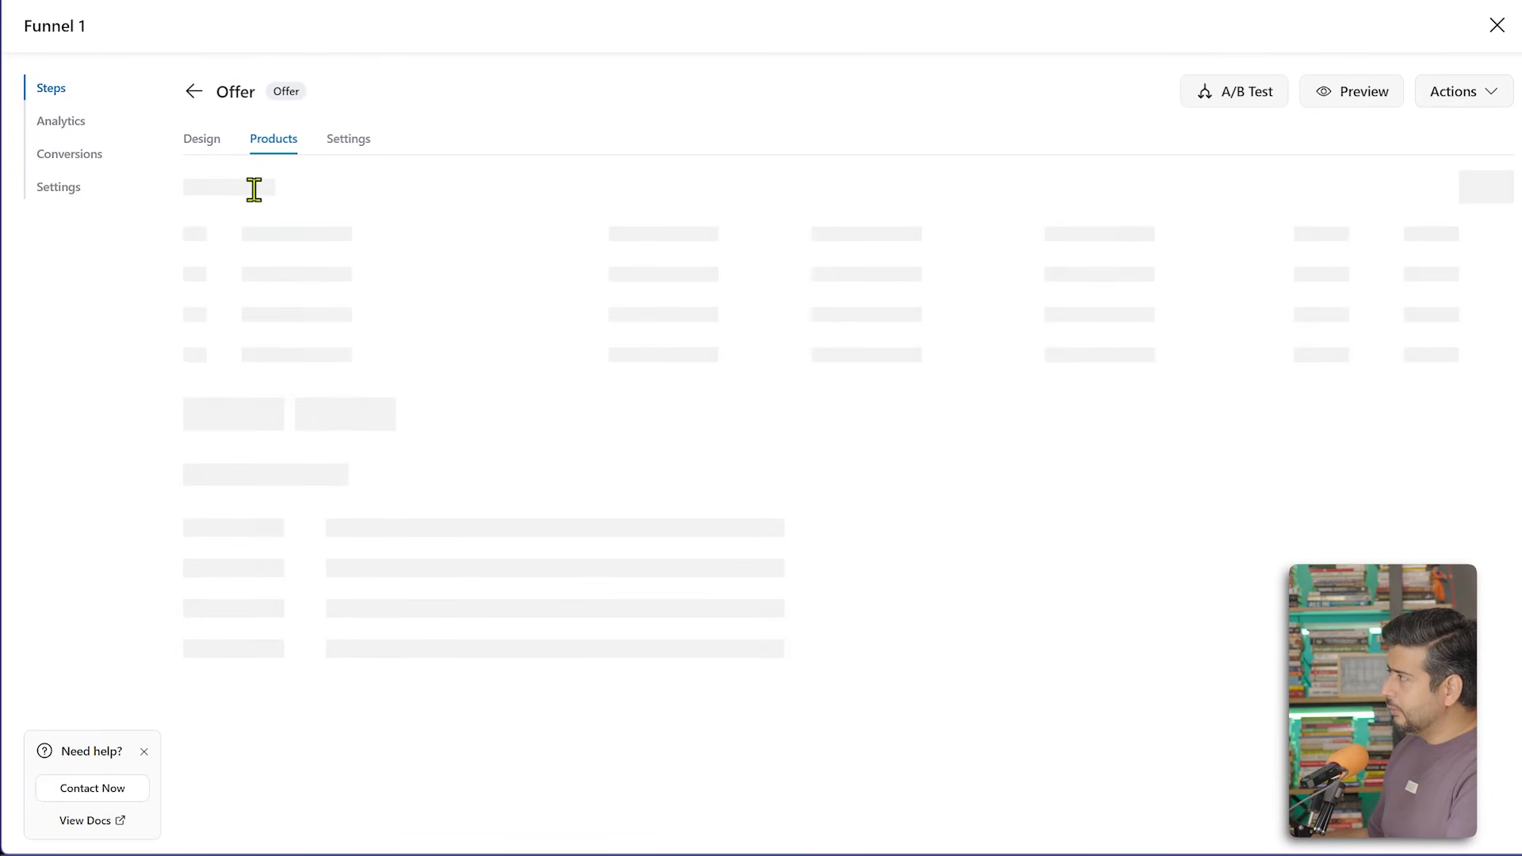
- View the rules page of the one click upsell and return to the funnel's steps
{"action": "left_click", "coordinate": [193, 93]}
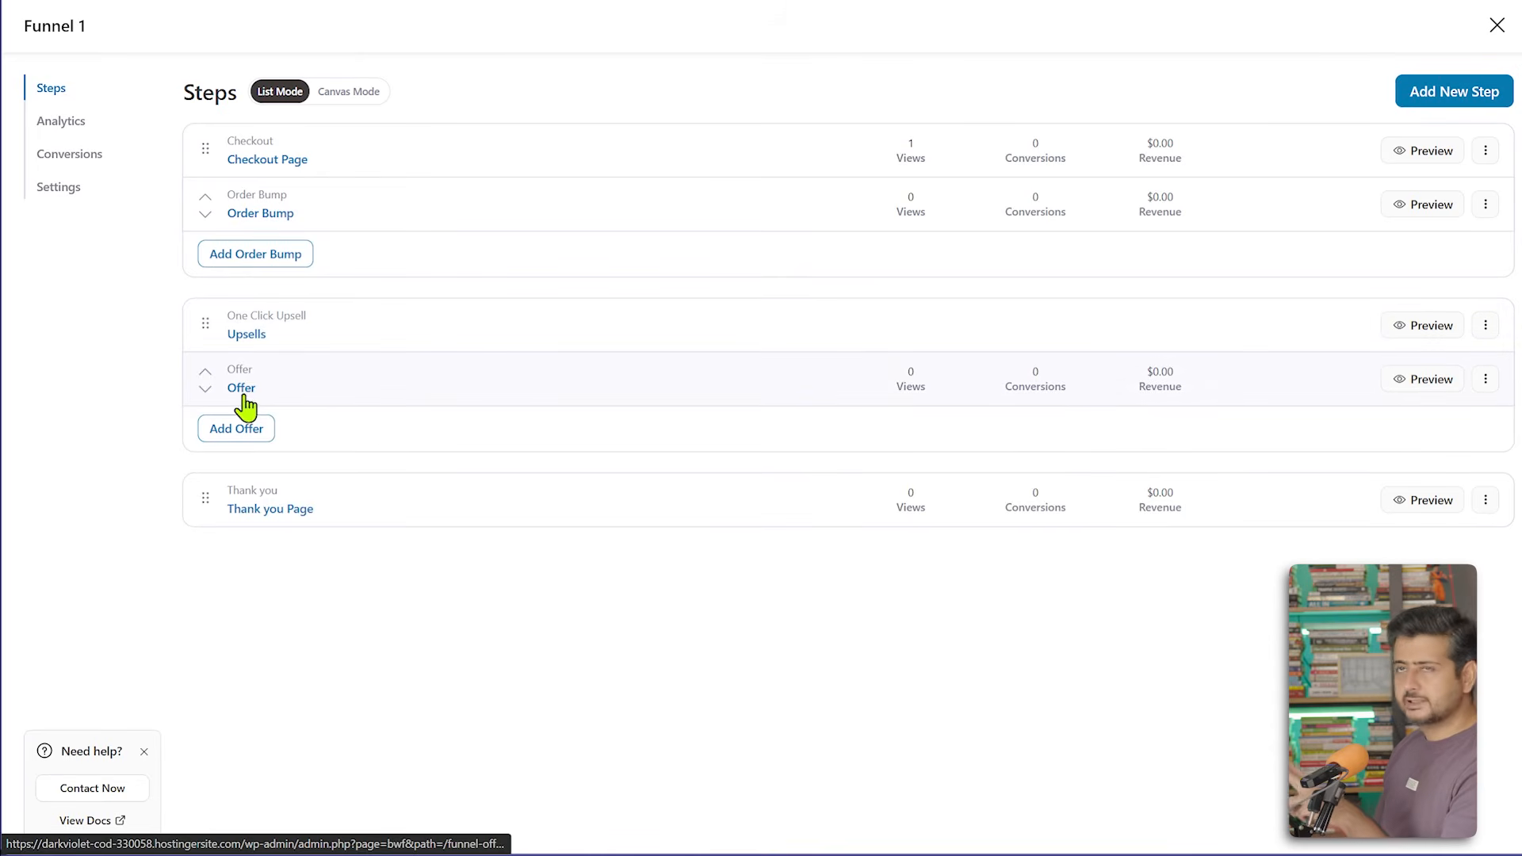
{"action": "left_click", "coordinate": [249, 336]}
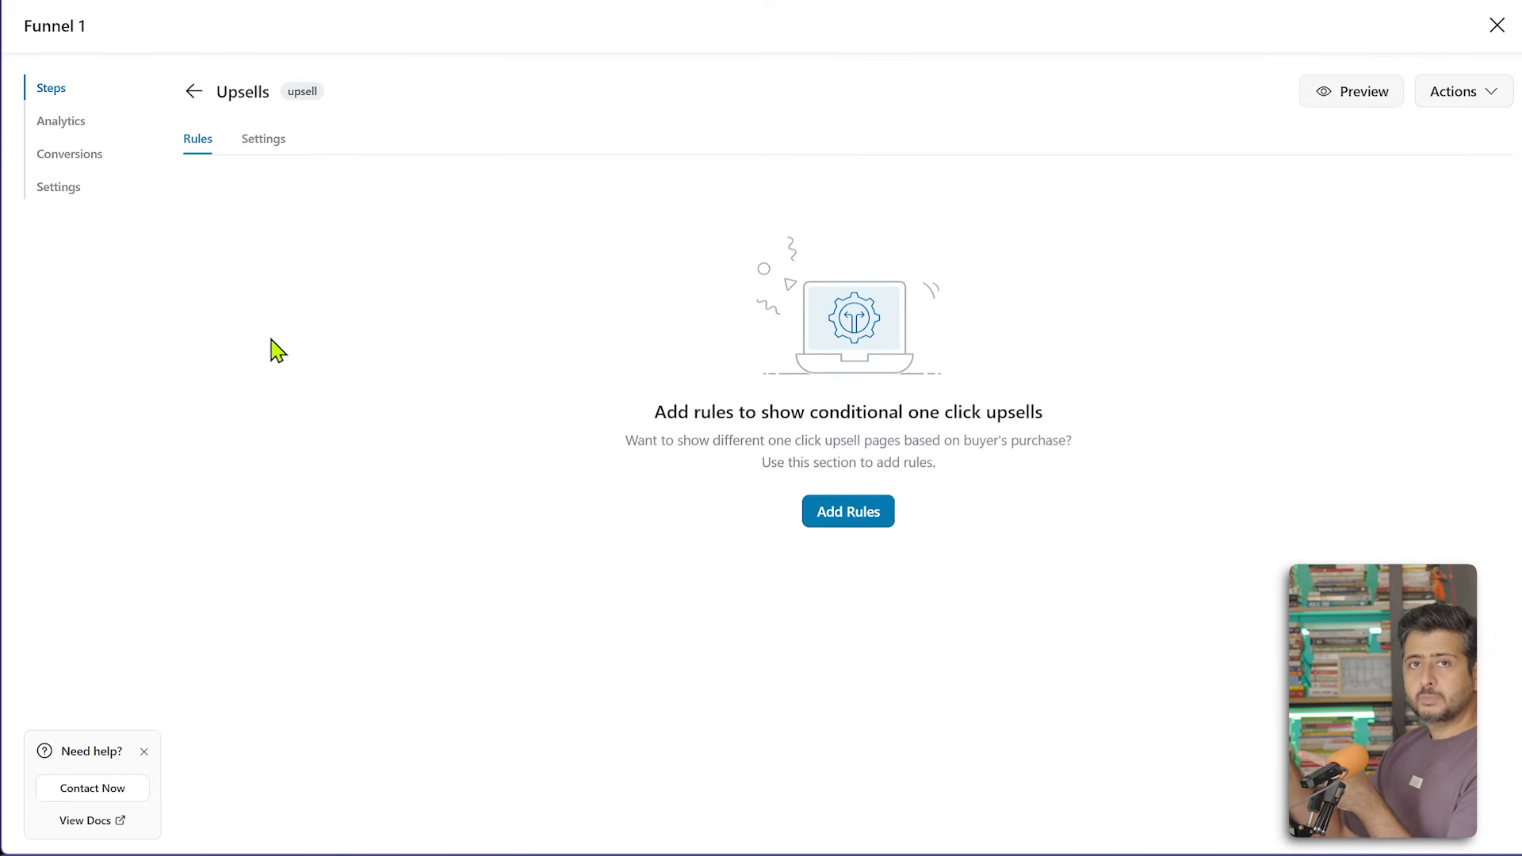
{"action": "left_click", "coordinate": [194, 93]}
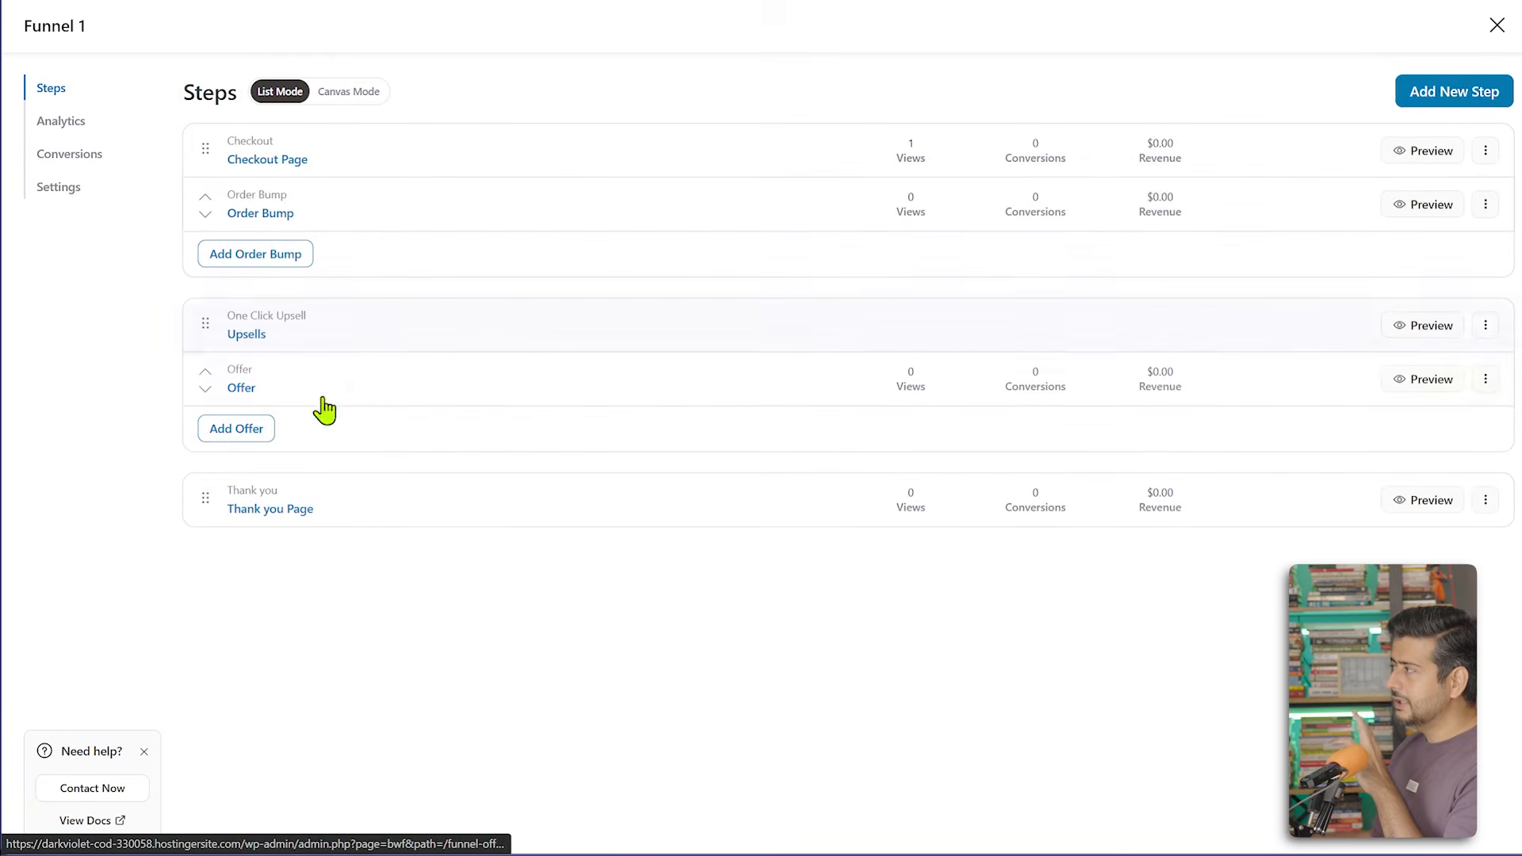
- Open the upsell offer's design page and preview the offer
{"action": "left_click", "coordinate": [245, 390]}
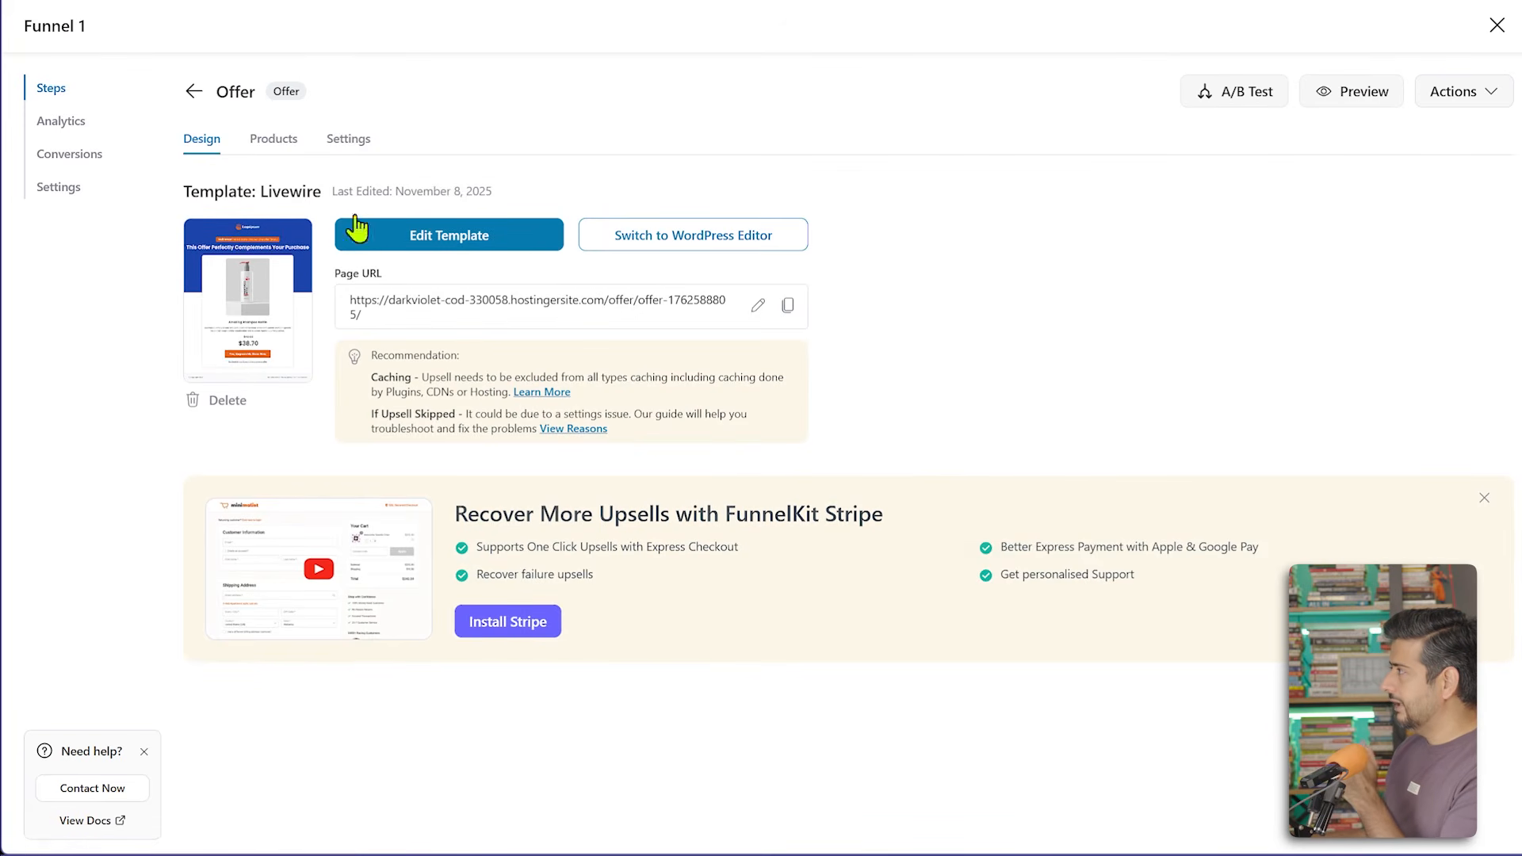
{"action": "left_click", "coordinate": [1390, 93]}
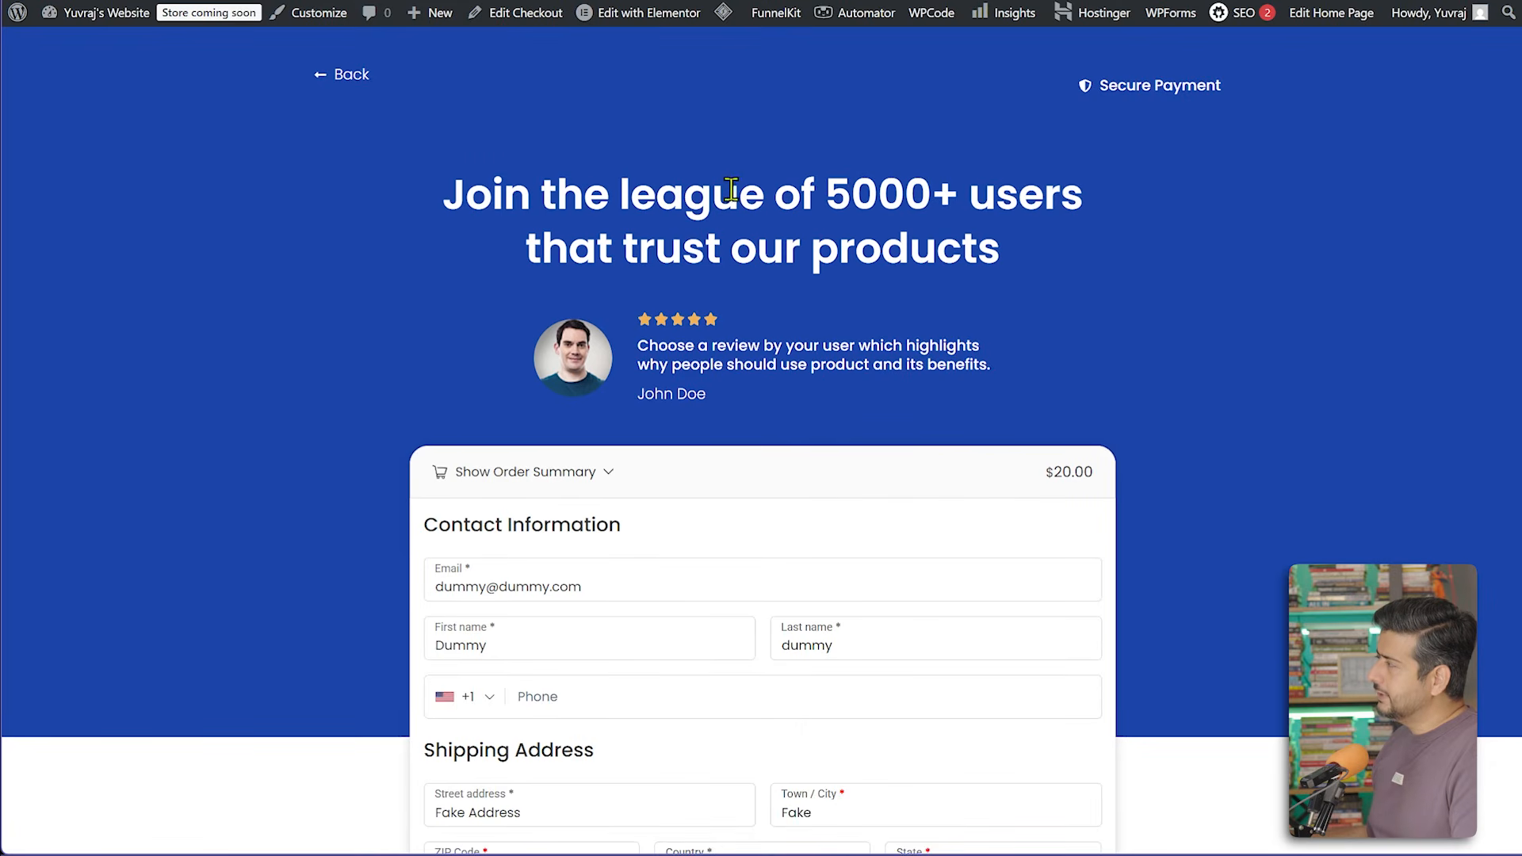
- Review the live checkout page down to the special offer and tick the option to add Product 2 to the order
{"action": "scroll", "coordinate": [574, 365], "scroll_direction": "down", "scroll_amount": 3}
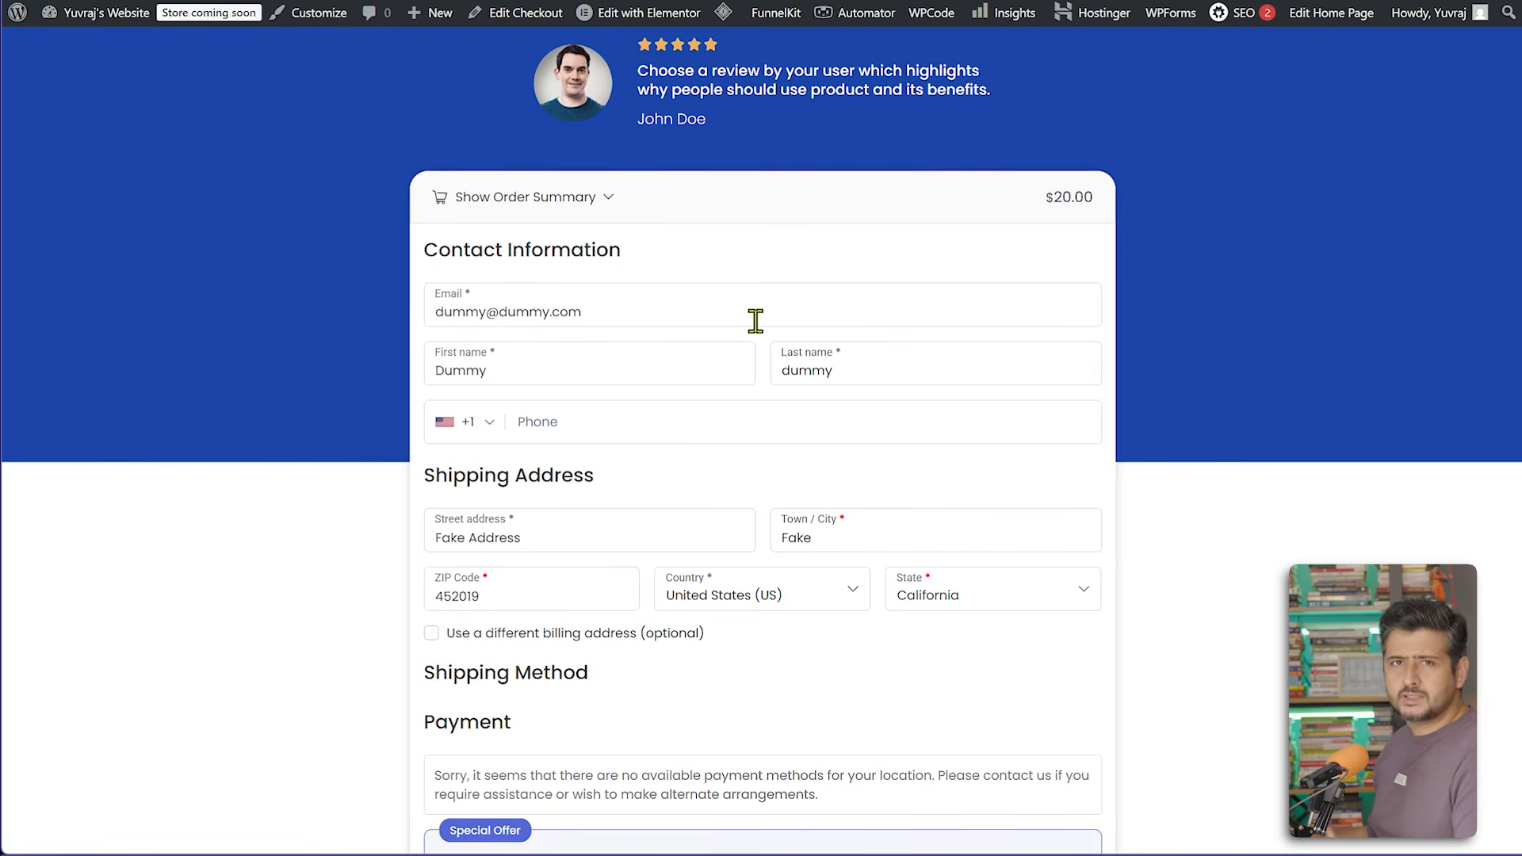
{"action": "scroll", "coordinate": [733, 412], "scroll_direction": "down", "scroll_amount": 4}
{"action": "scroll", "coordinate": [436, 559], "scroll_direction": "down", "scroll_amount": 3}
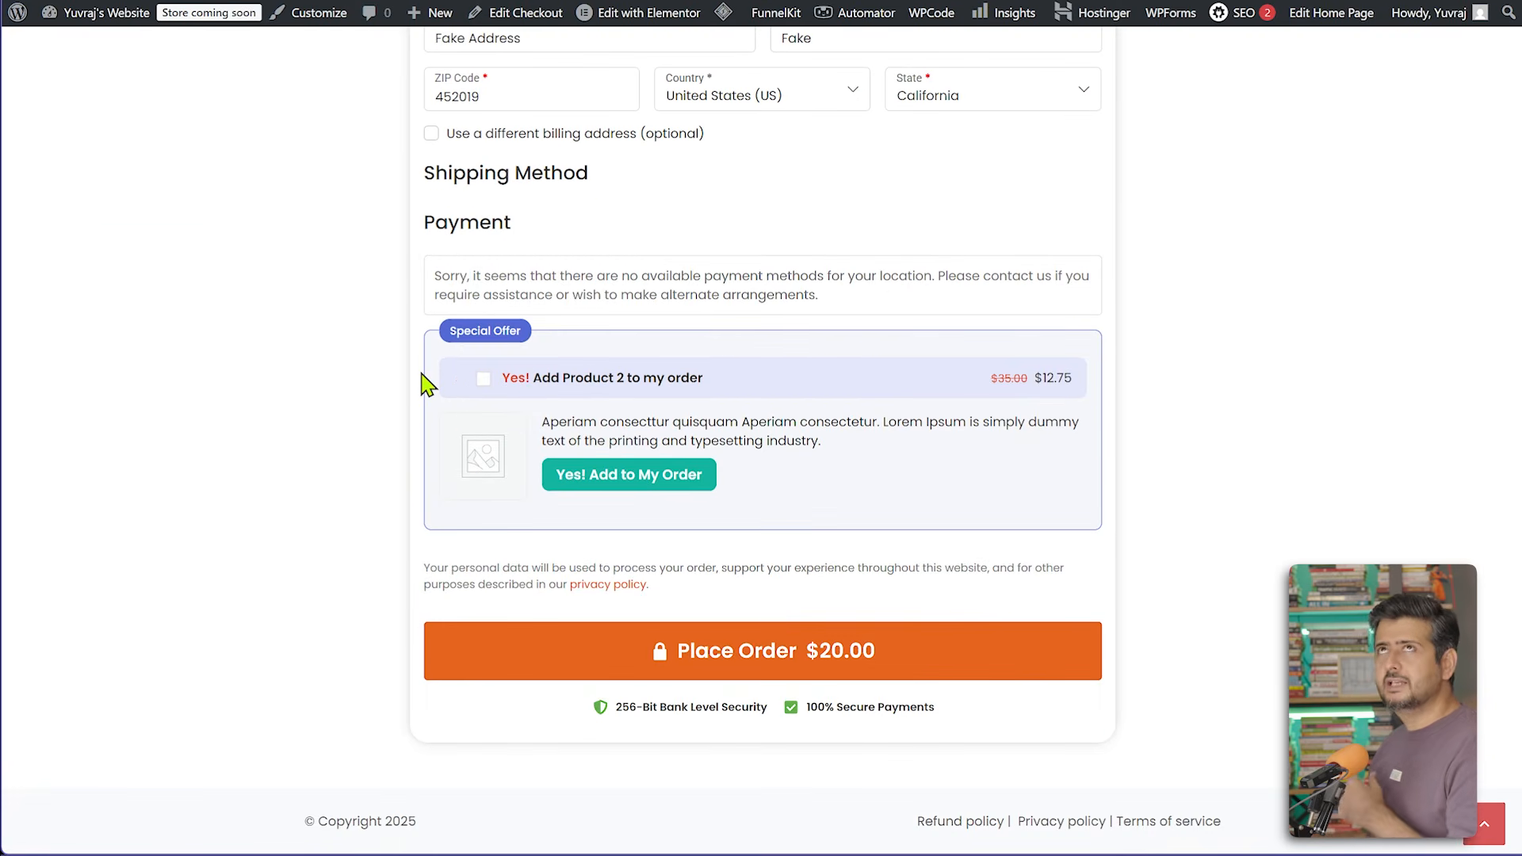
{"action": "left_click", "coordinate": [483, 379]}
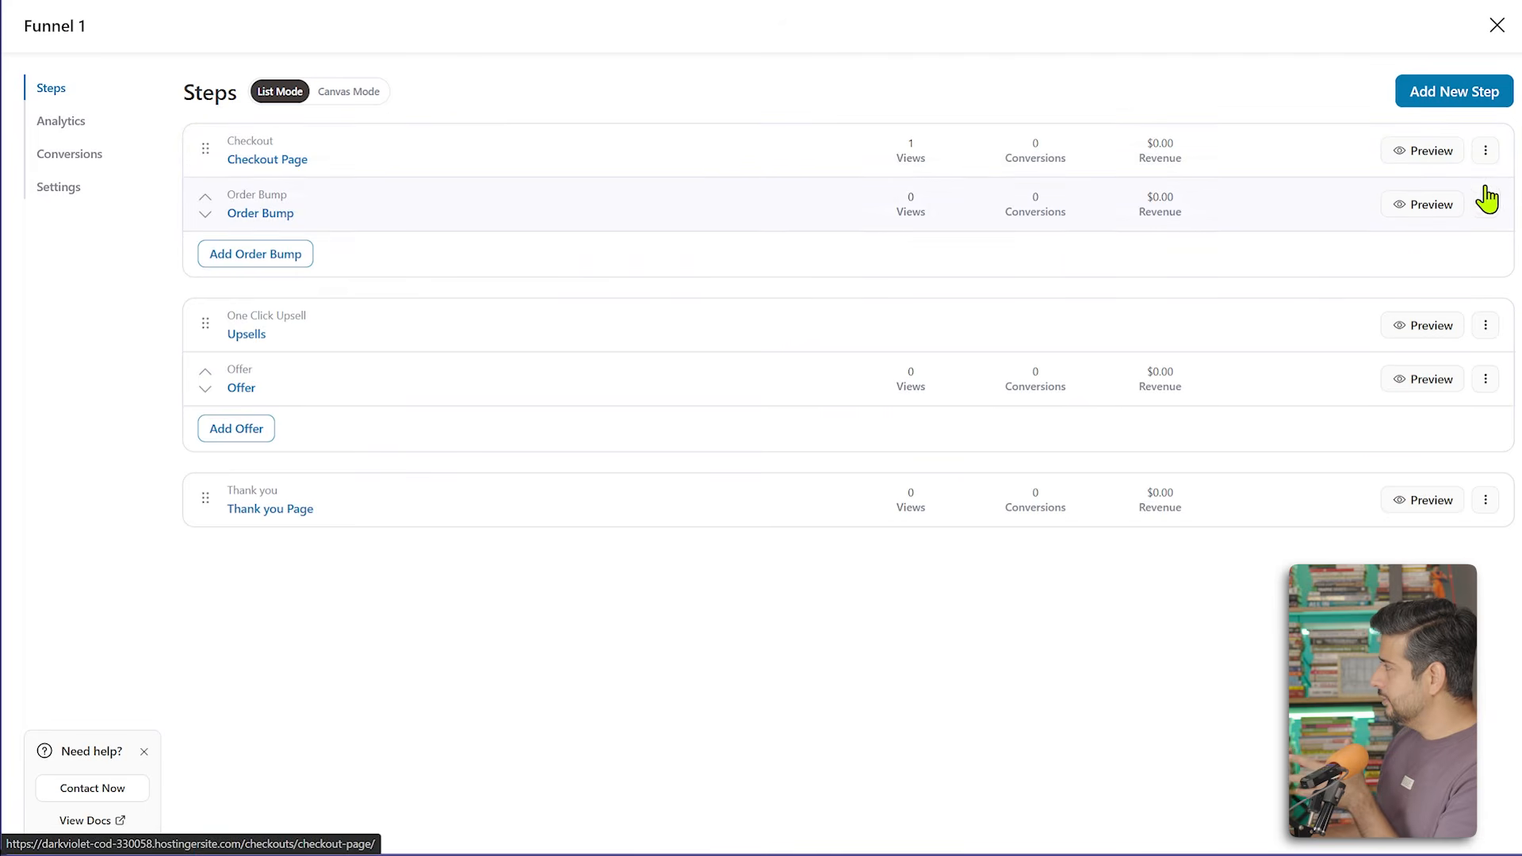
- View the actions available for the funnel's checkout page, including A/B Test, without choosing one
{"action": "left_click", "coordinate": [1486, 155]}
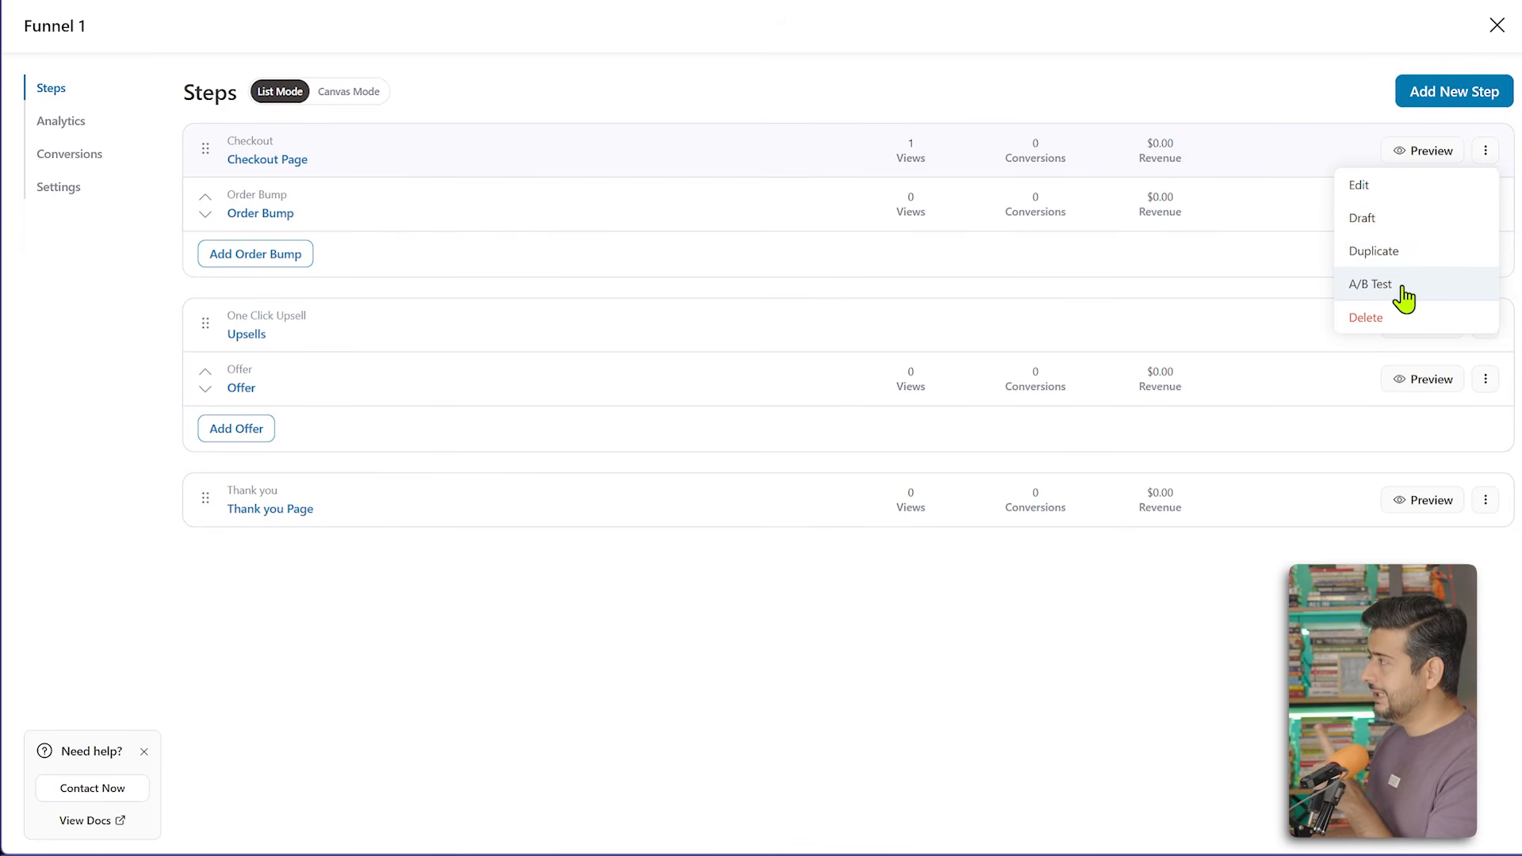
{"action": "left_click", "coordinate": [704, 673]}
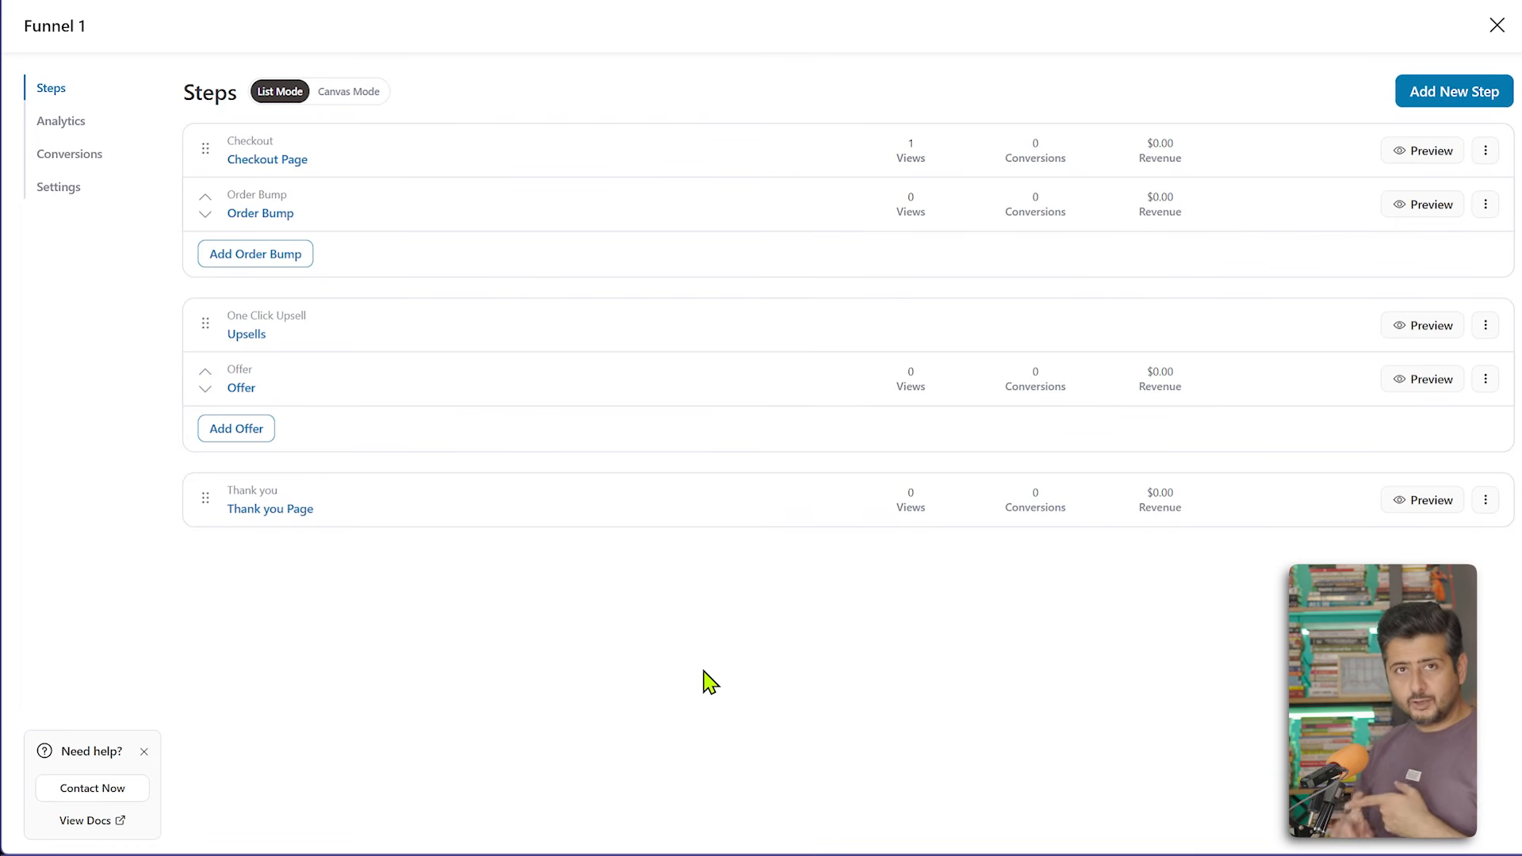